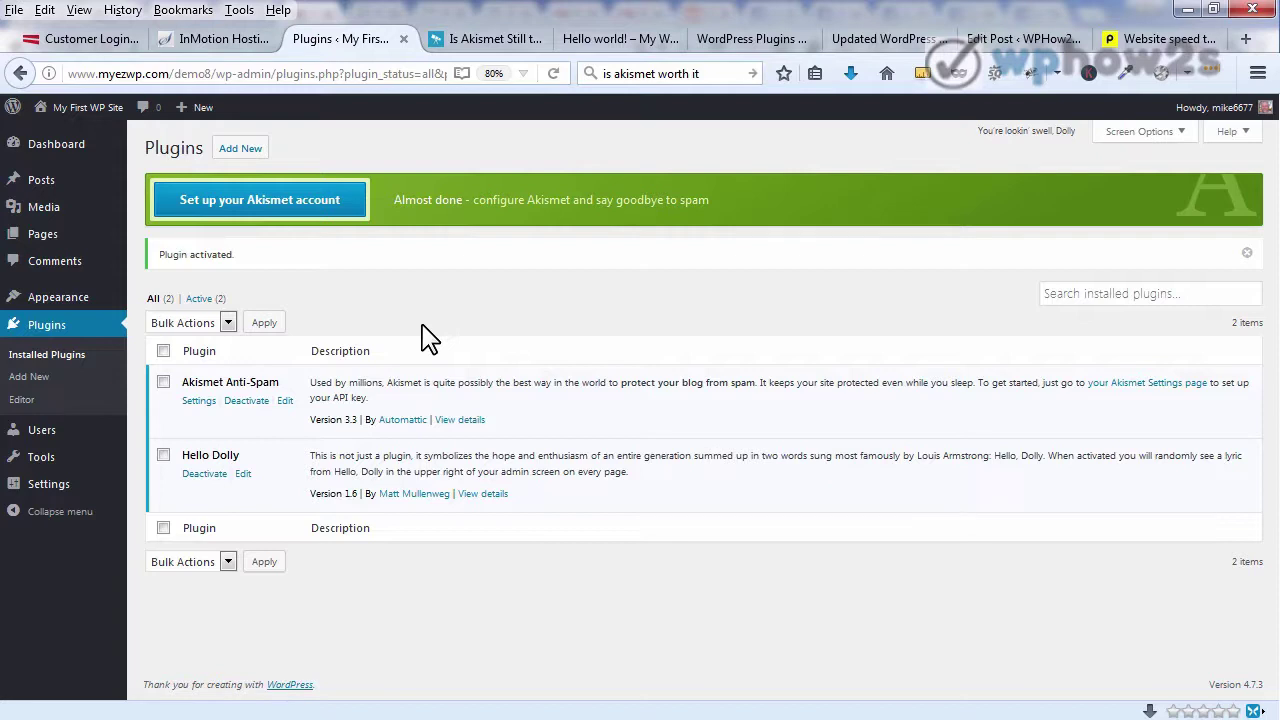
Step: Deactivate the Hello Dolly plugin and delete it, confirming the deletion
{"action": "left_click", "coordinate": [206, 478]}
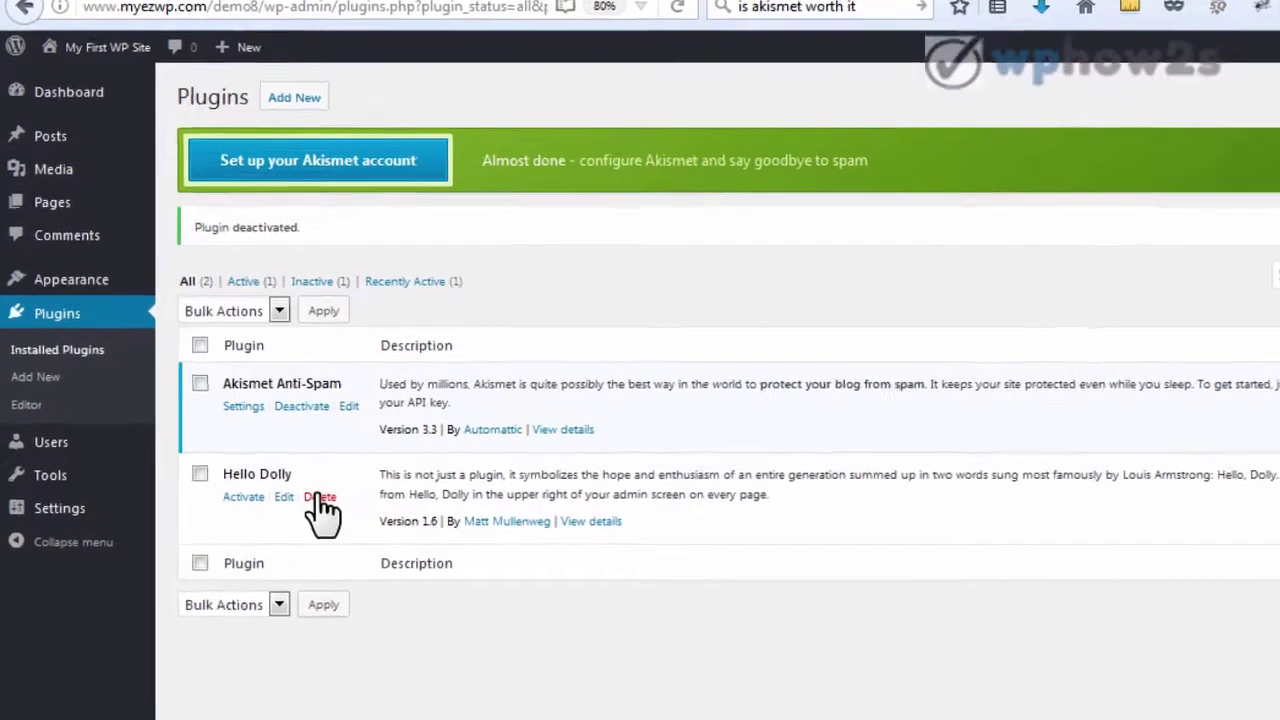
{"action": "left_click", "coordinate": [320, 497]}
{"action": "left_click", "coordinate": [727, 390]}
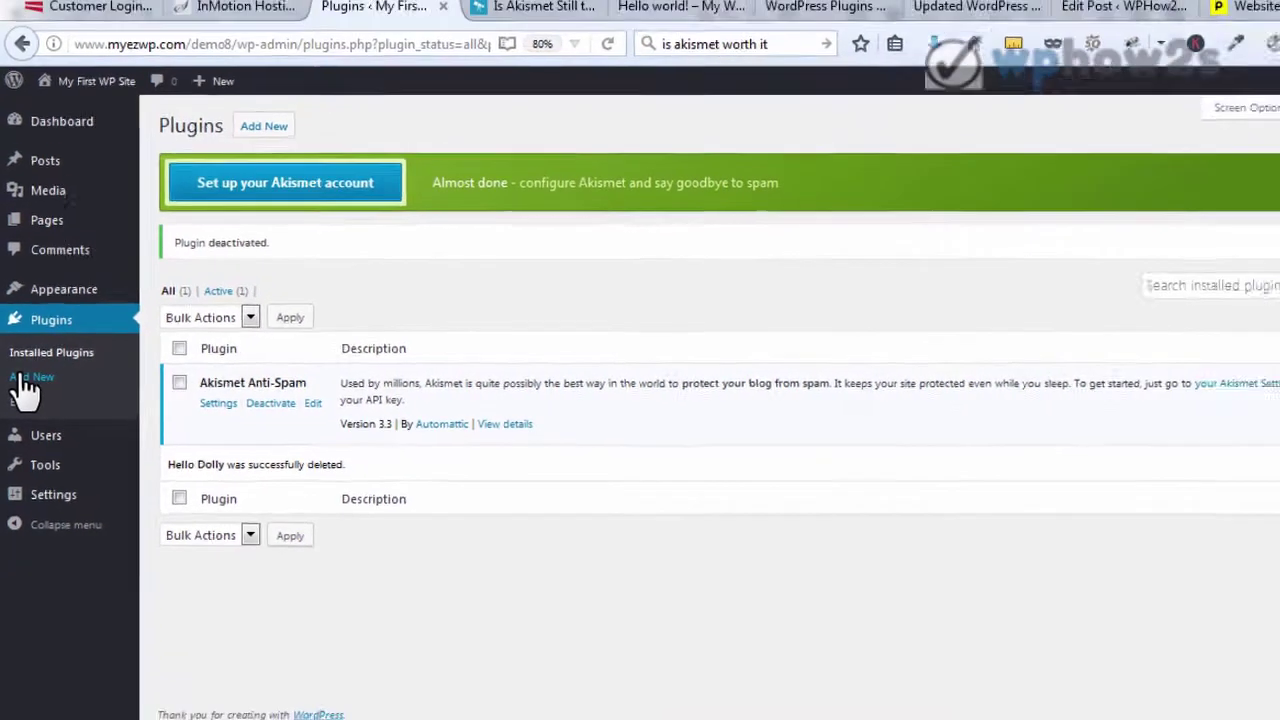
Step: Open the page for adding new plugins and search the plugin directory by keyword for "seo"
{"action": "left_click", "coordinate": [20, 378]}
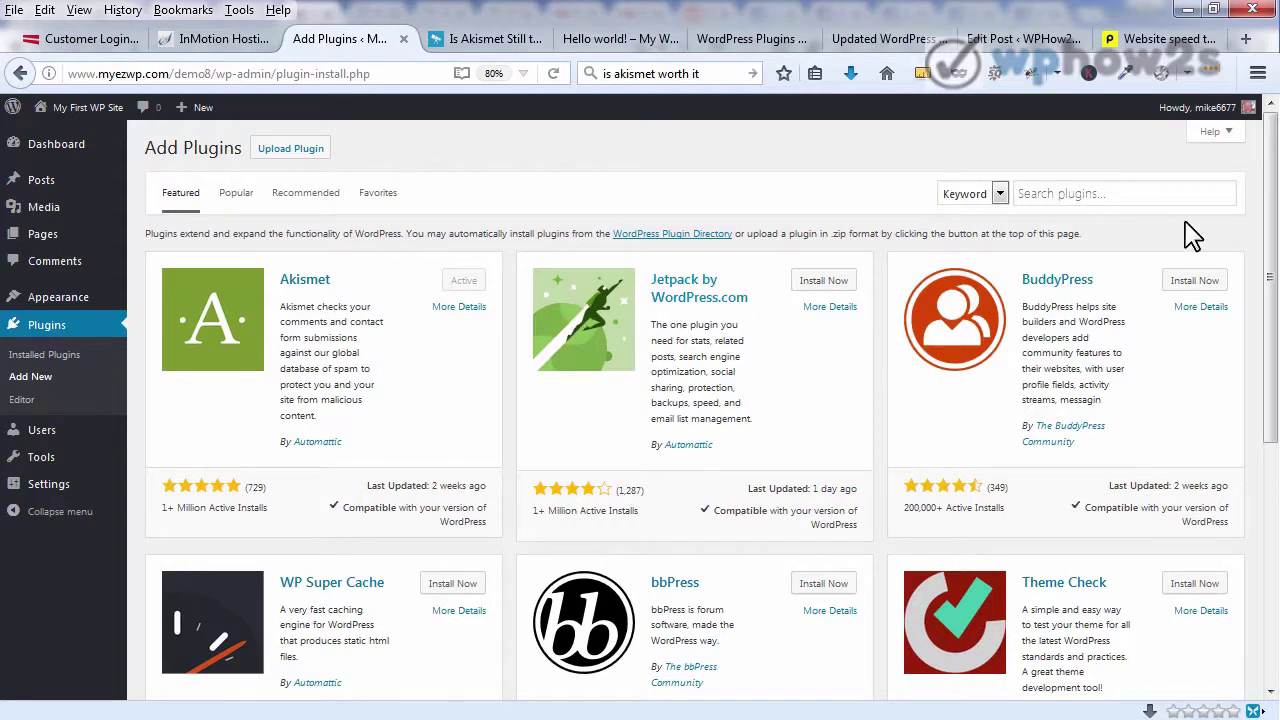
{"action": "scroll", "coordinate": [1253, 215], "scroll_direction": "down", "scroll_amount": 3}
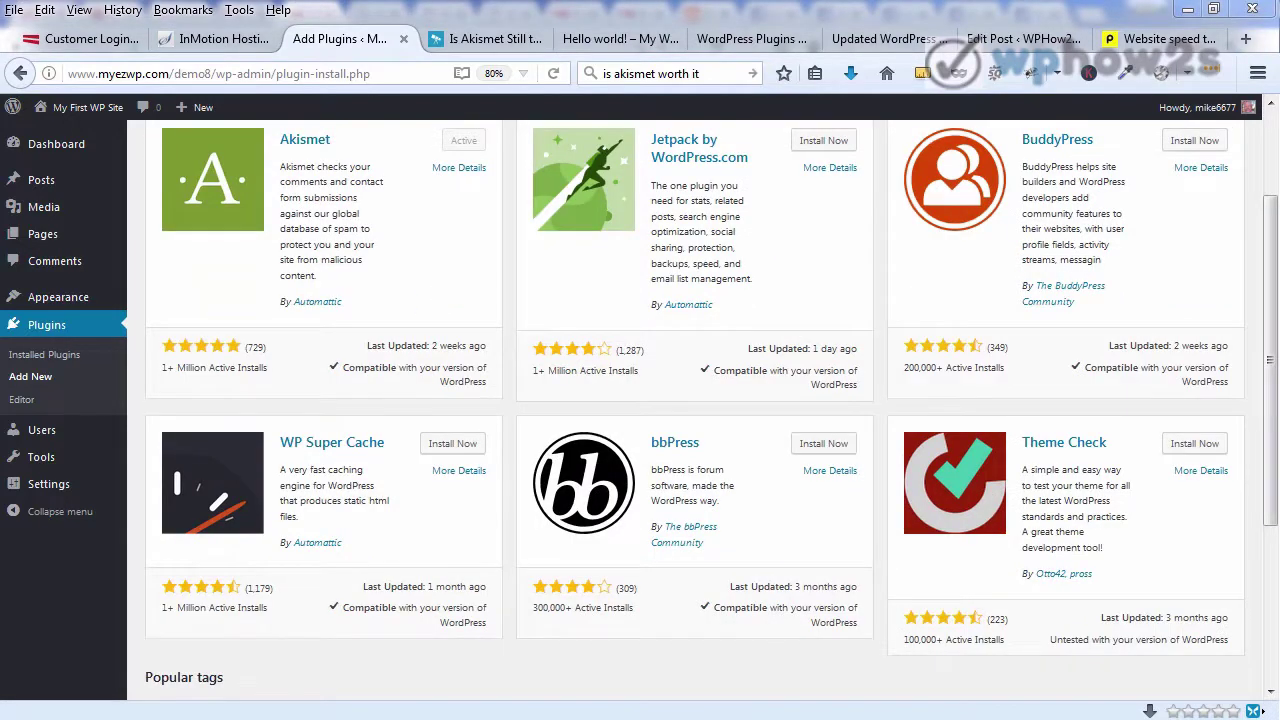
{"action": "scroll", "coordinate": [1266, 277], "scroll_direction": "up", "scroll_amount": 3}
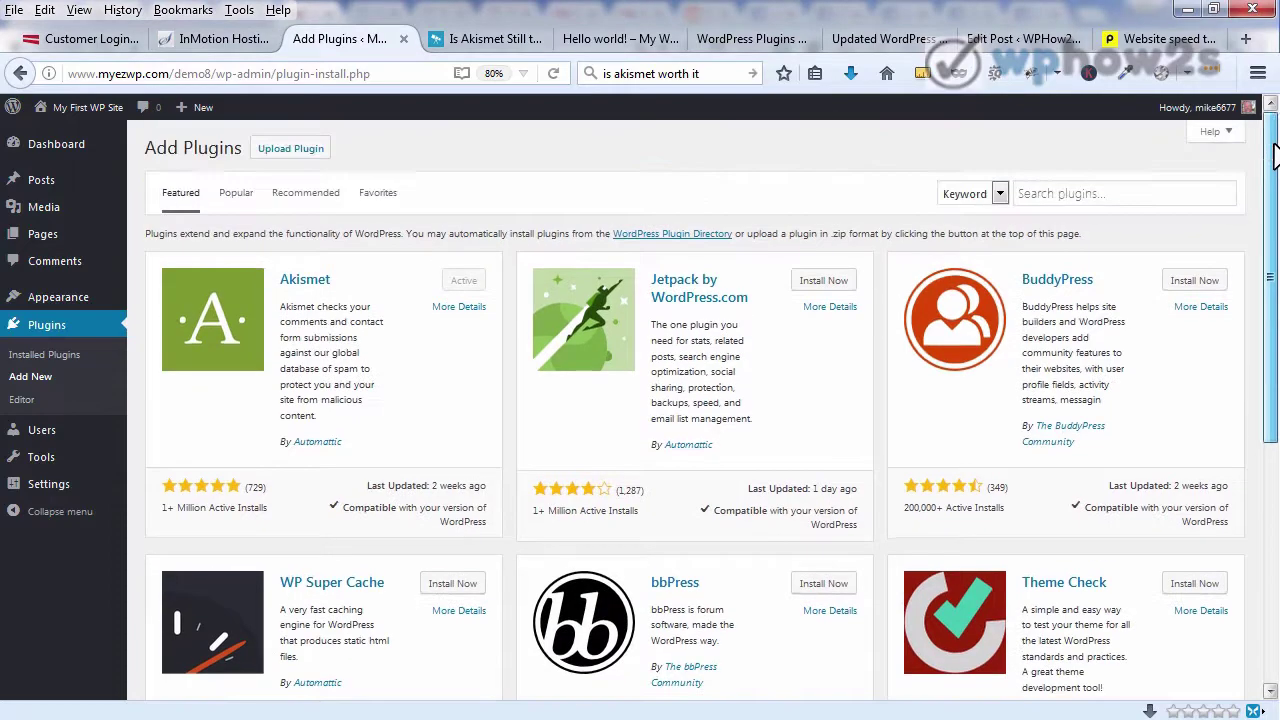
{"action": "left_click", "coordinate": [1036, 193]}
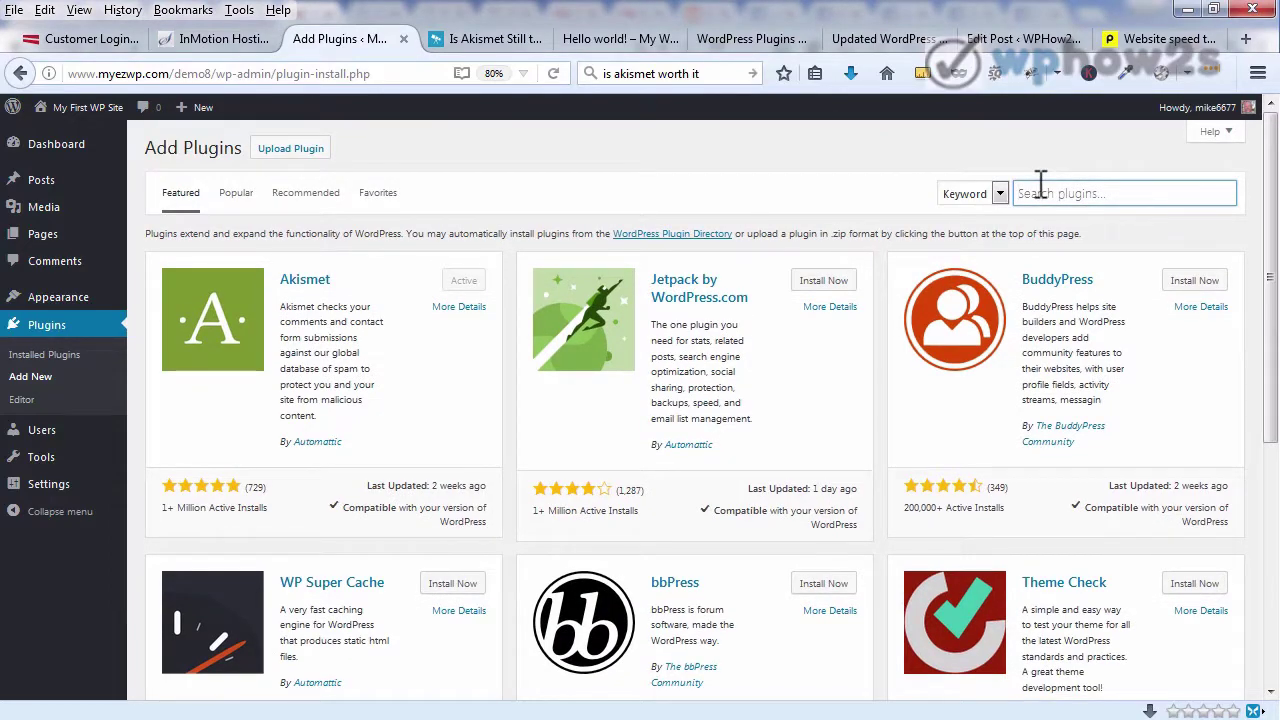
{"action": "type", "text": "se"}
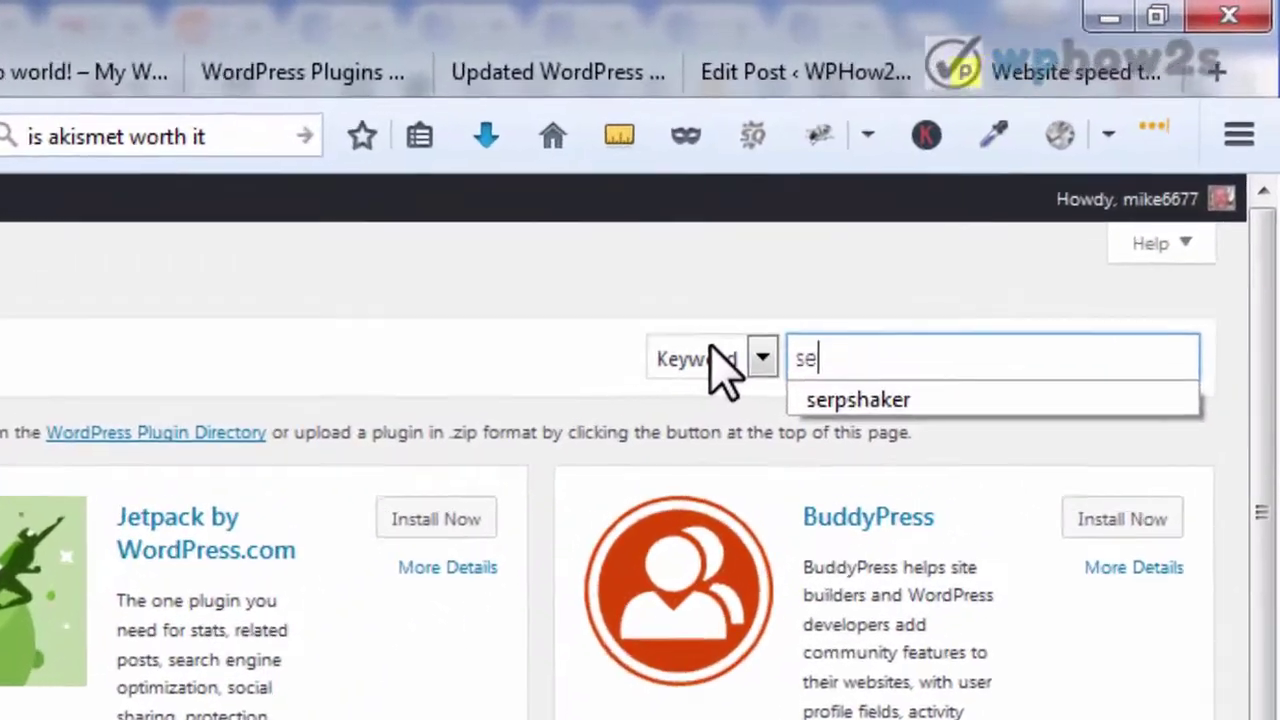
{"action": "type", "text": "o"}
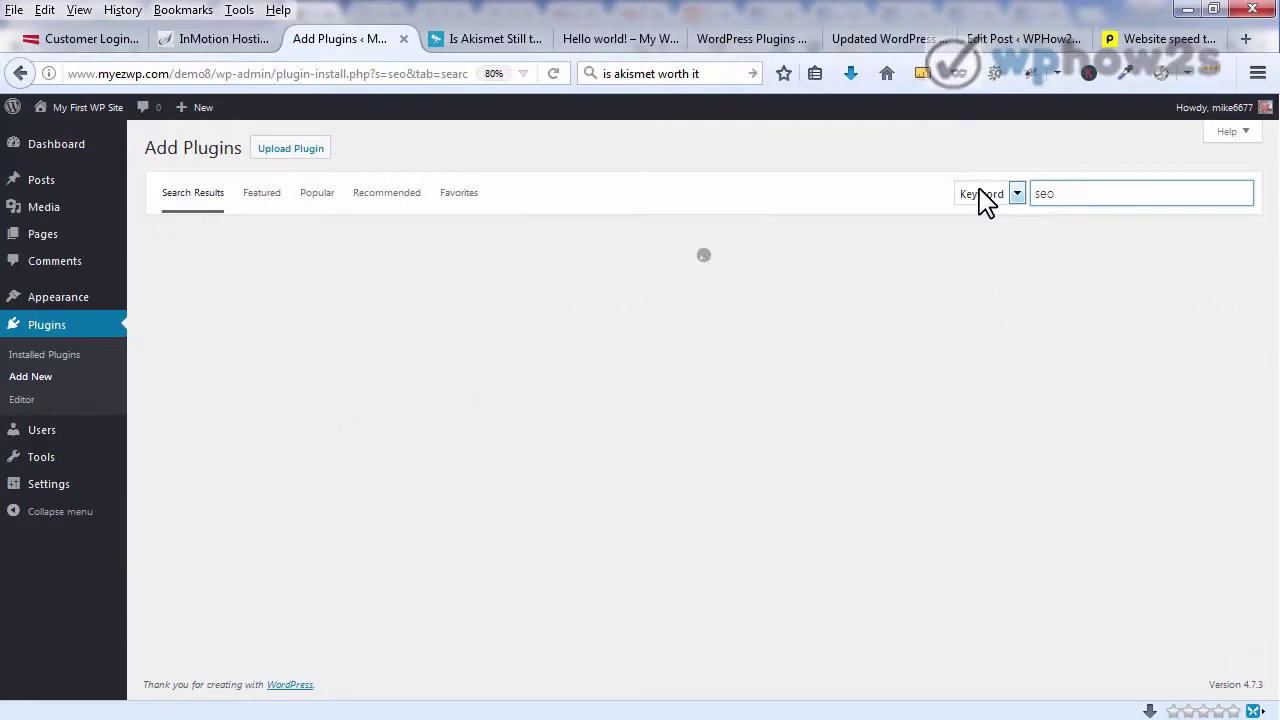
{"action": "left_click", "coordinate": [1001, 195]}
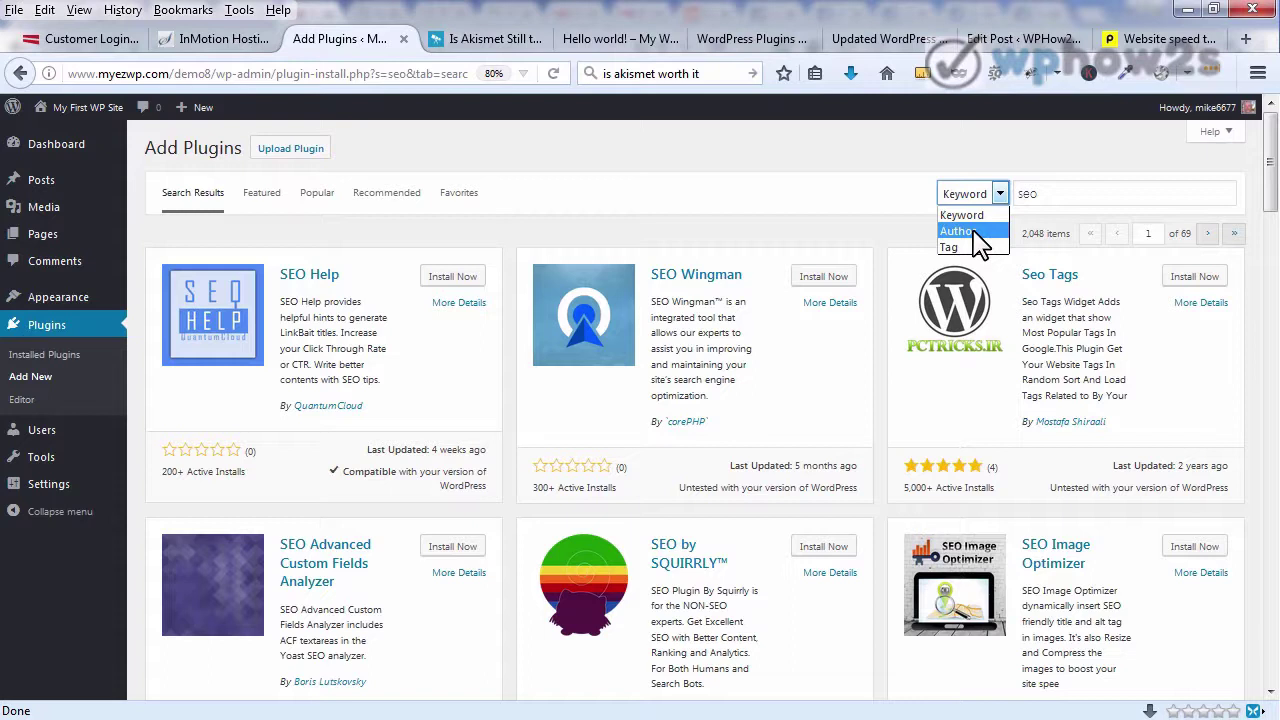
{"action": "left_click", "coordinate": [997, 153]}
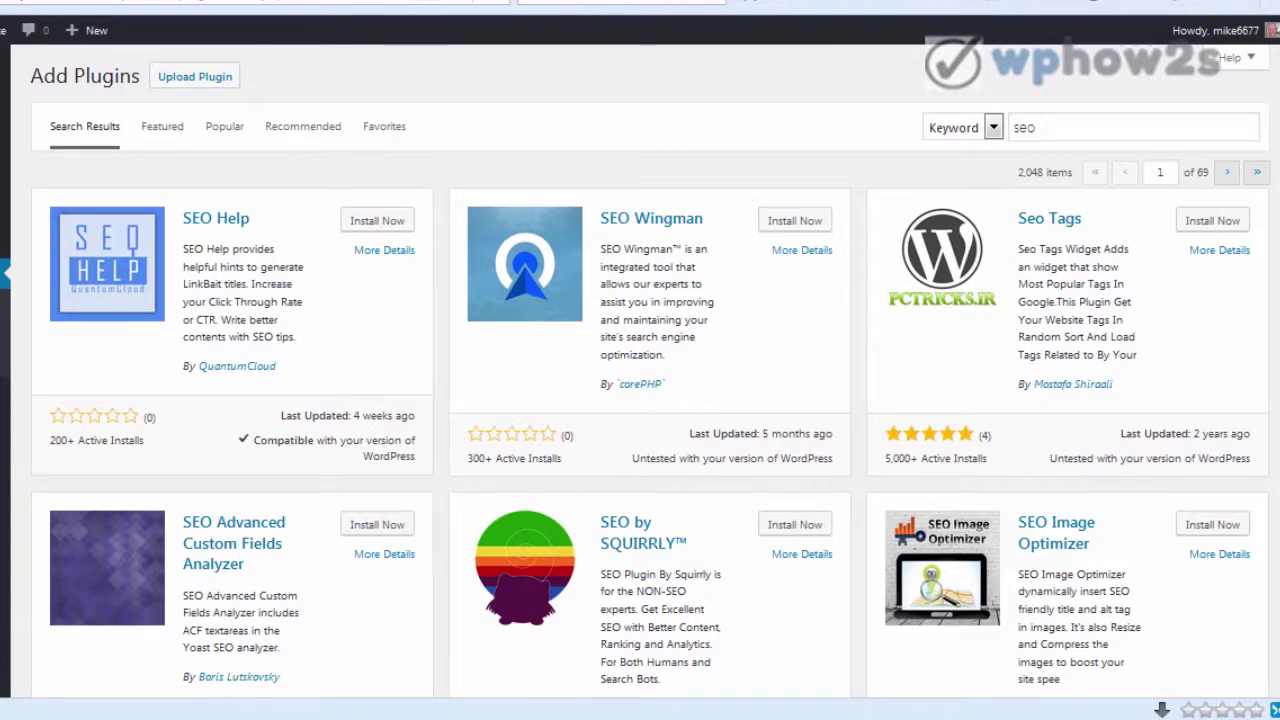
{"action": "scroll", "coordinate": [650, 380], "scroll_direction": "down", "scroll_amount": 3}
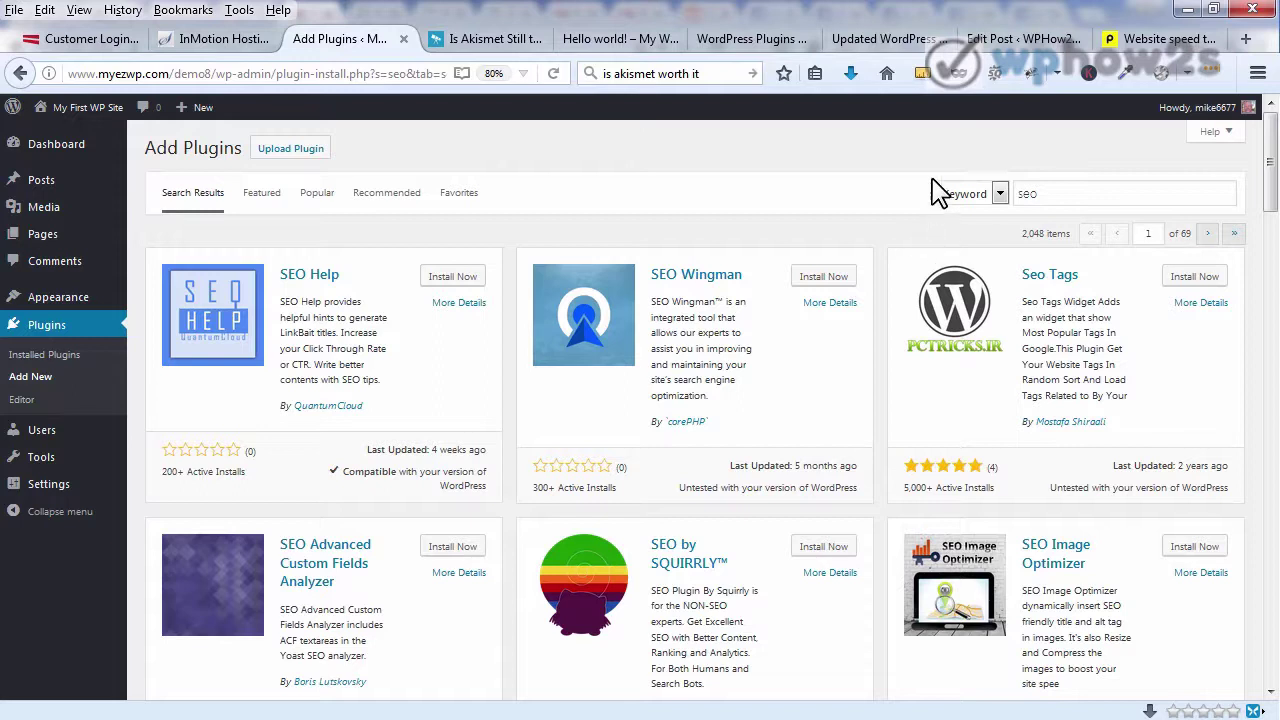
Step: Copy the plugin name "Elementor Page Builder" from the already open blog post listing WordPress plugins and resources
{"action": "left_click", "coordinate": [1147, 45]}
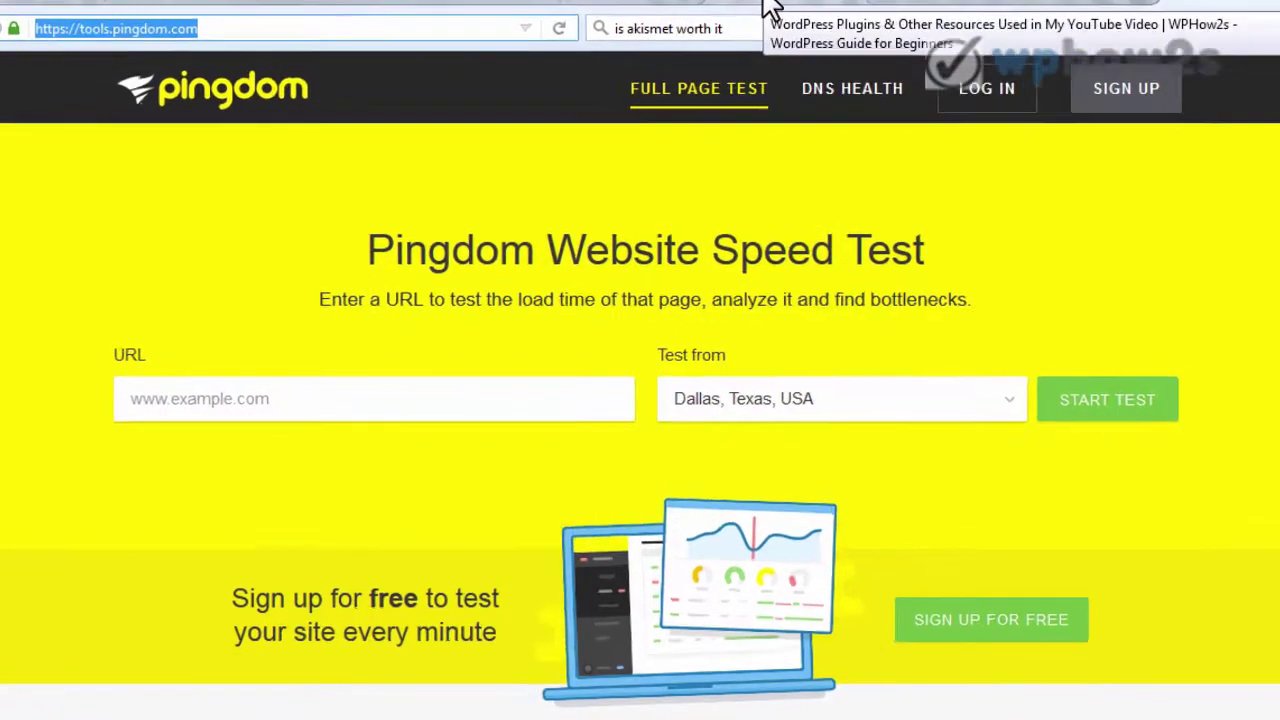
{"action": "left_click", "coordinate": [737, 40]}
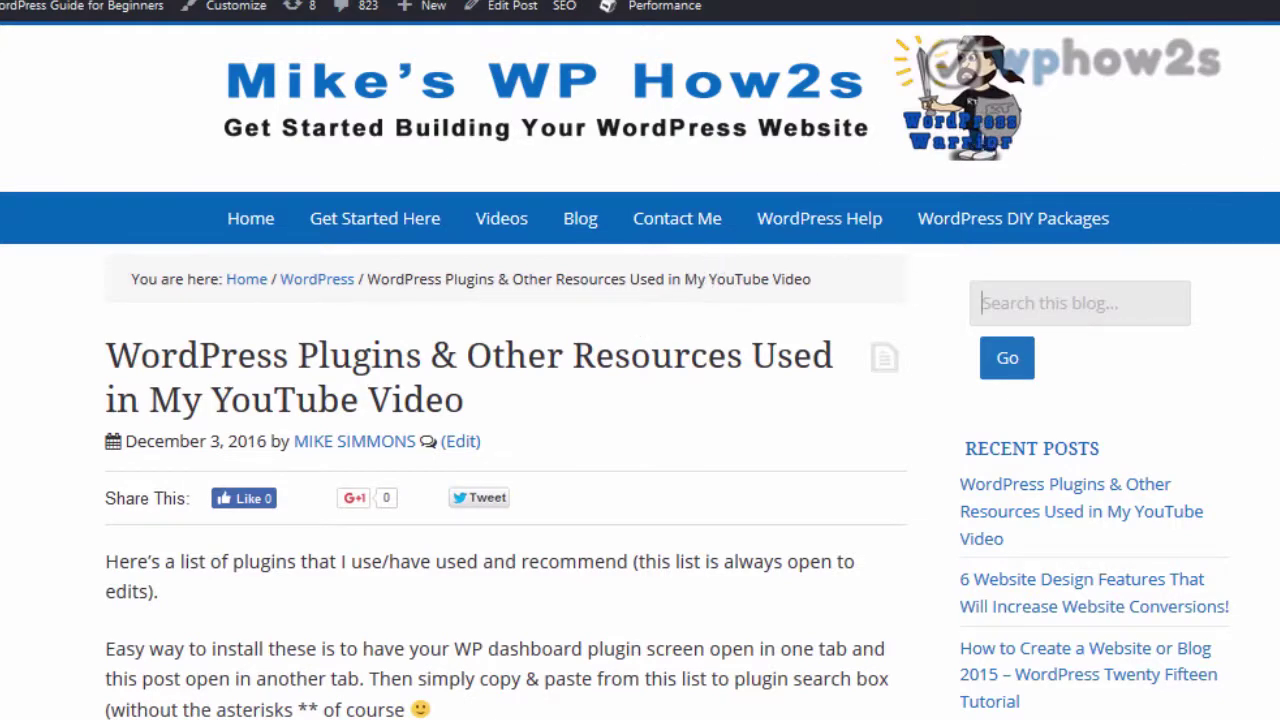
{"action": "scroll", "coordinate": [234, 451], "scroll_direction": "down", "scroll_amount": 5}
{"action": "left_click", "coordinate": [236, 440]}
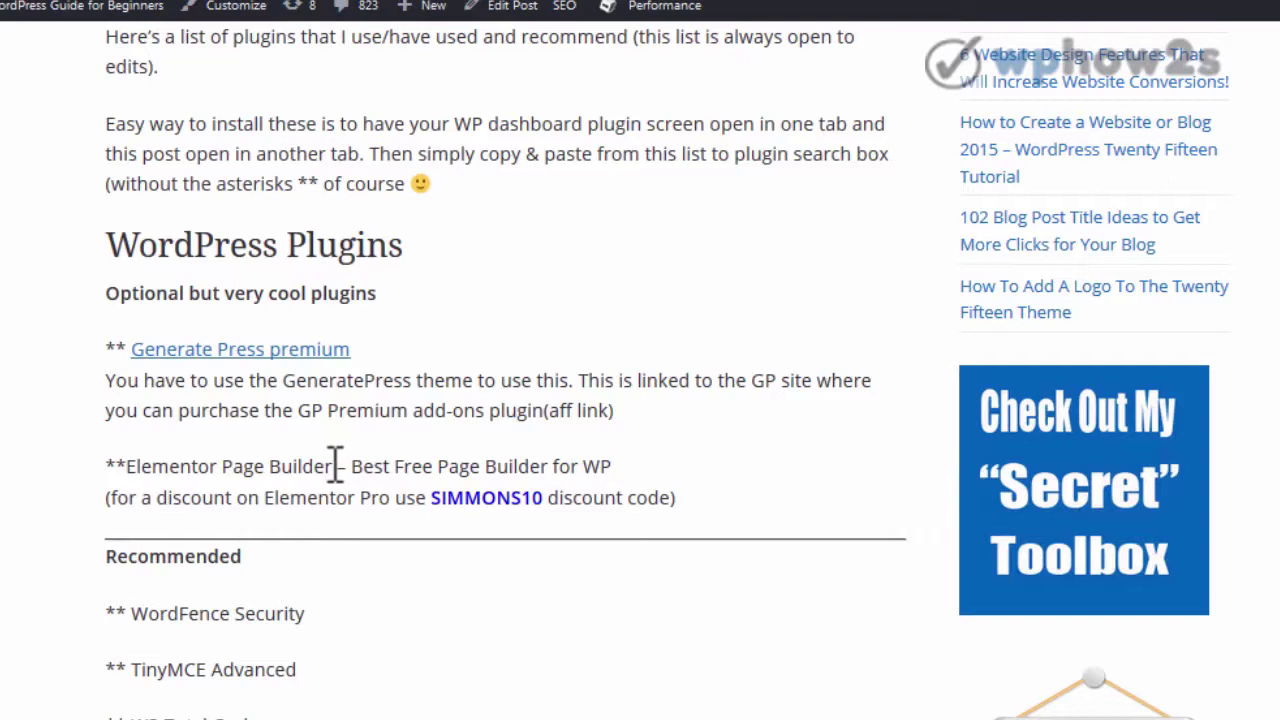
{"action": "left_click_drag", "start_coordinate": [334, 466], "coordinate": [130, 466]}
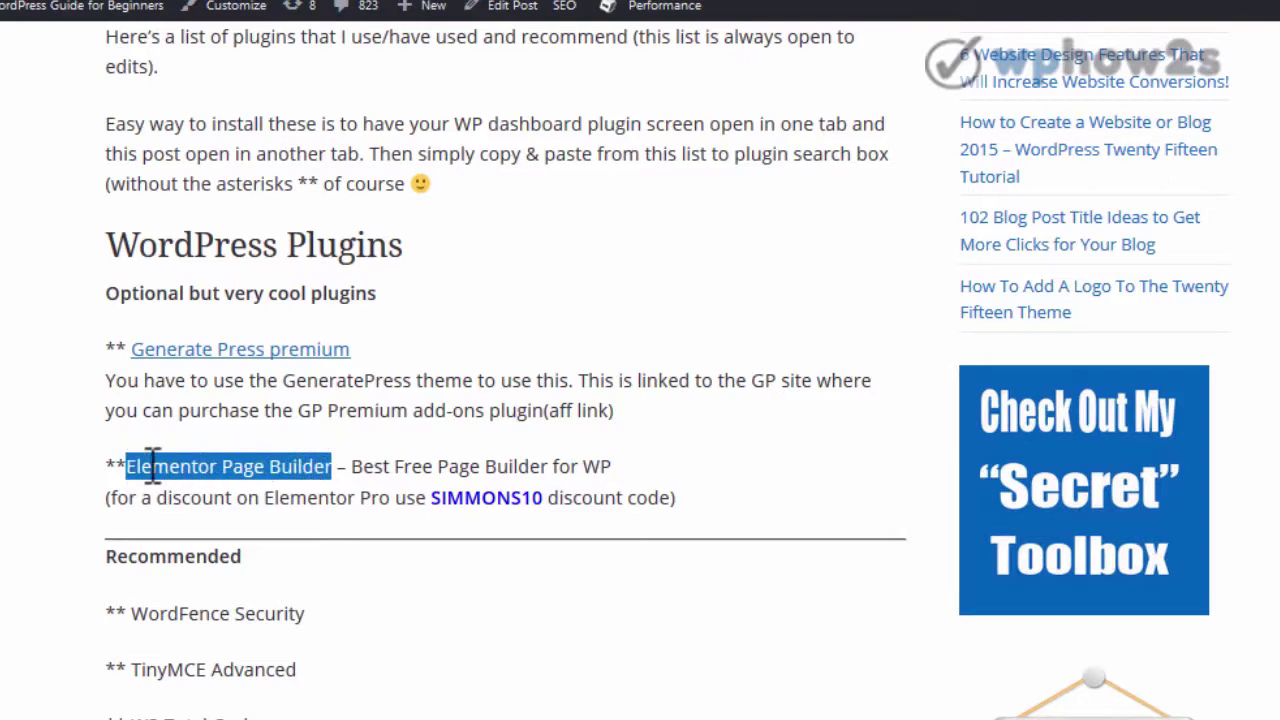
{"action": "right_click", "coordinate": [176, 468]}
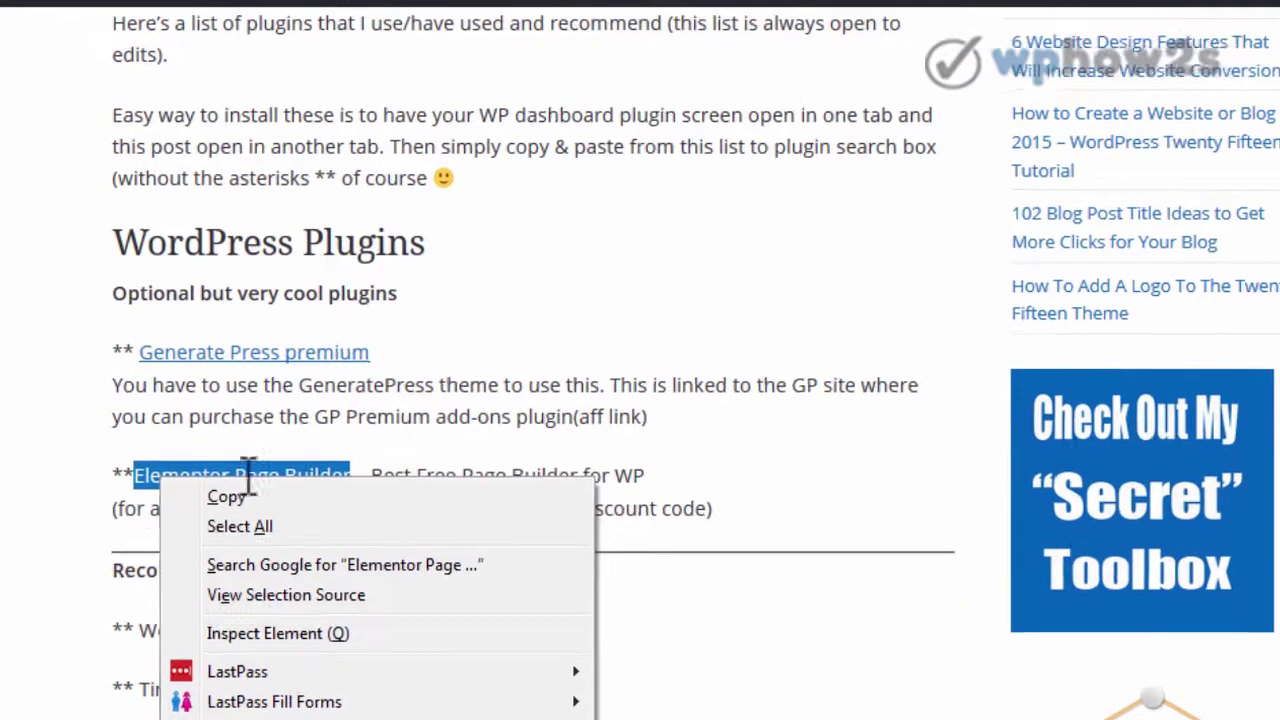
{"action": "left_click", "coordinate": [268, 531]}
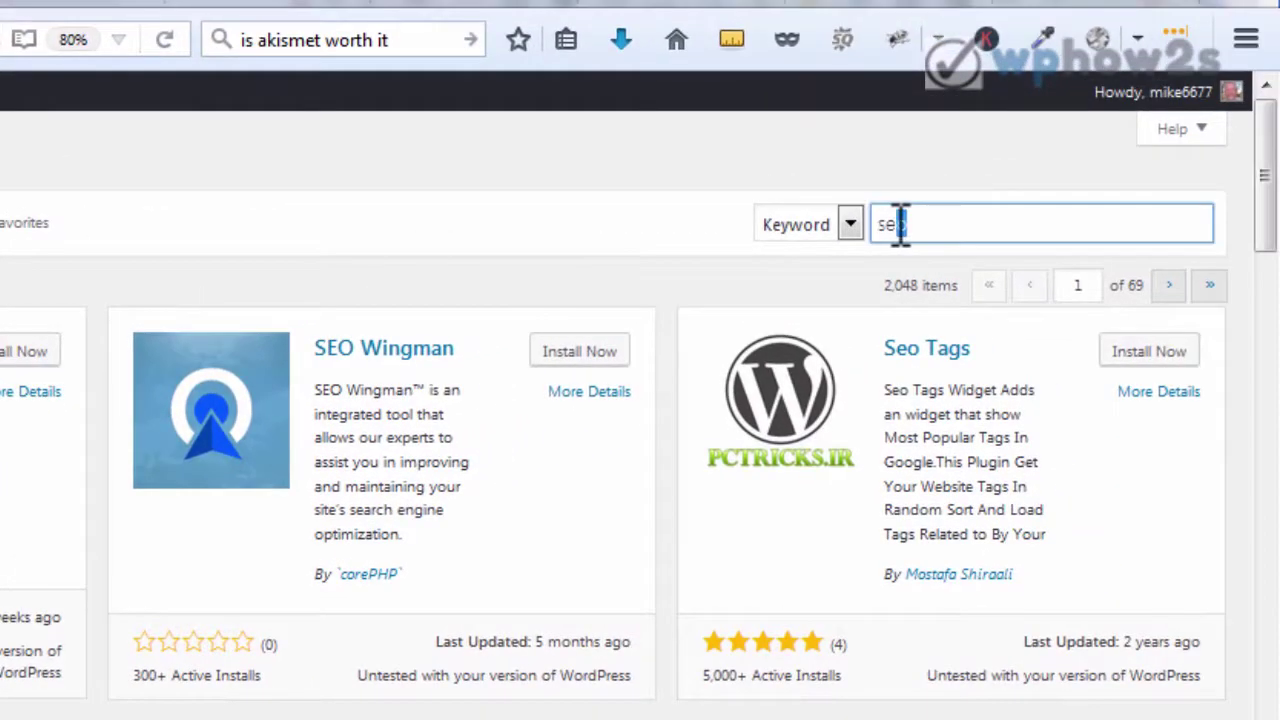
Step: Replace the plugin search term with the copied "Elementor Page Builder", and install and activate that plugin
{"action": "double_click", "coordinate": [1021, 193]}
{"action": "right_click", "coordinate": [890, 225]}
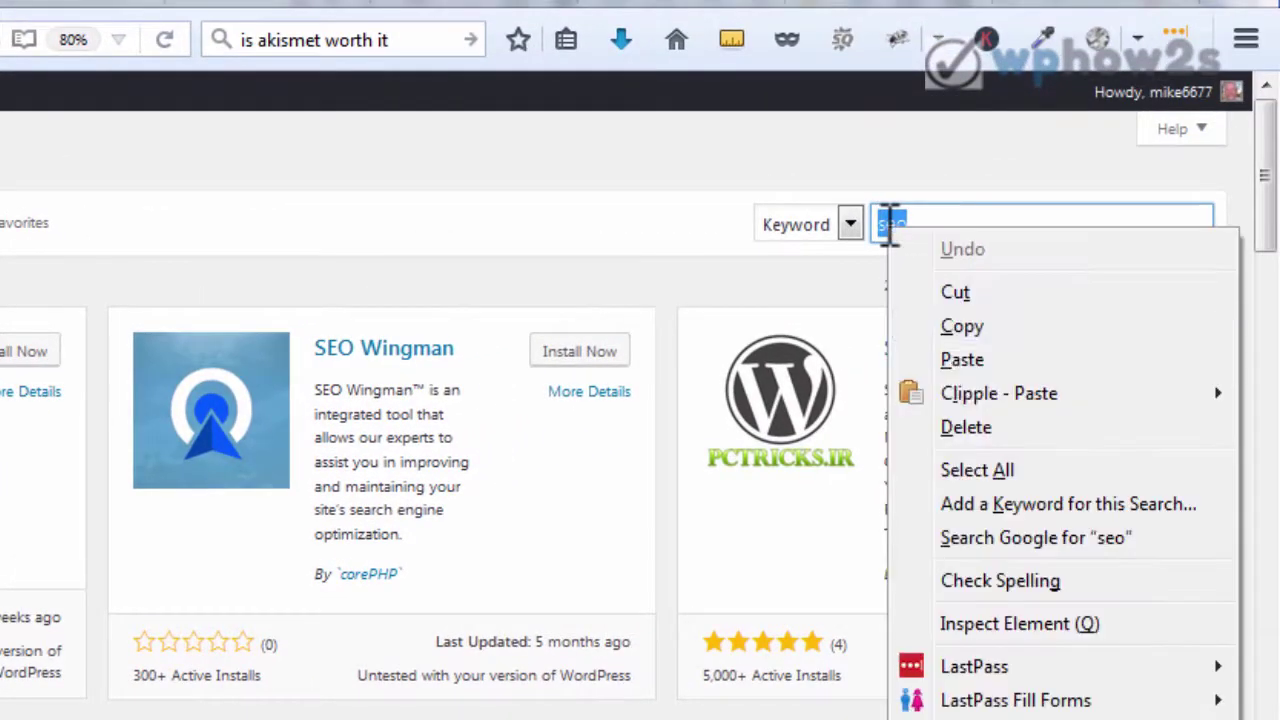
{"action": "left_click", "coordinate": [960, 352]}
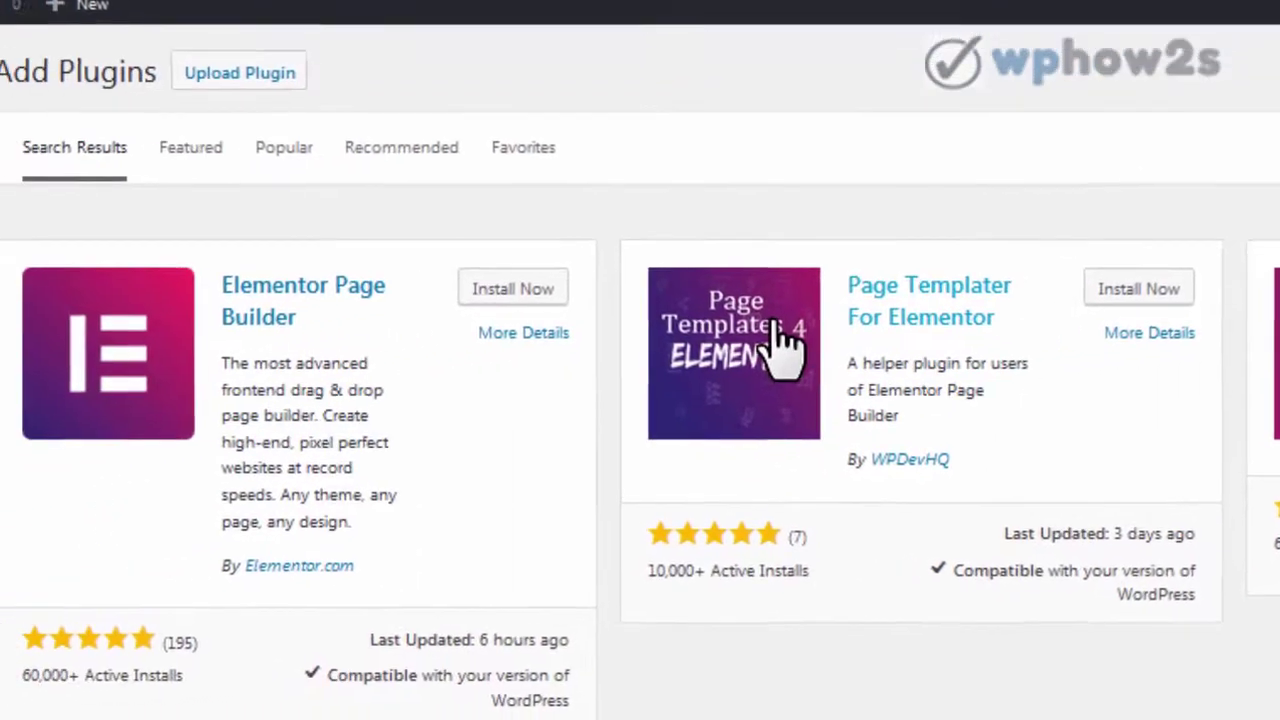
{"action": "left_click", "coordinate": [567, 282]}
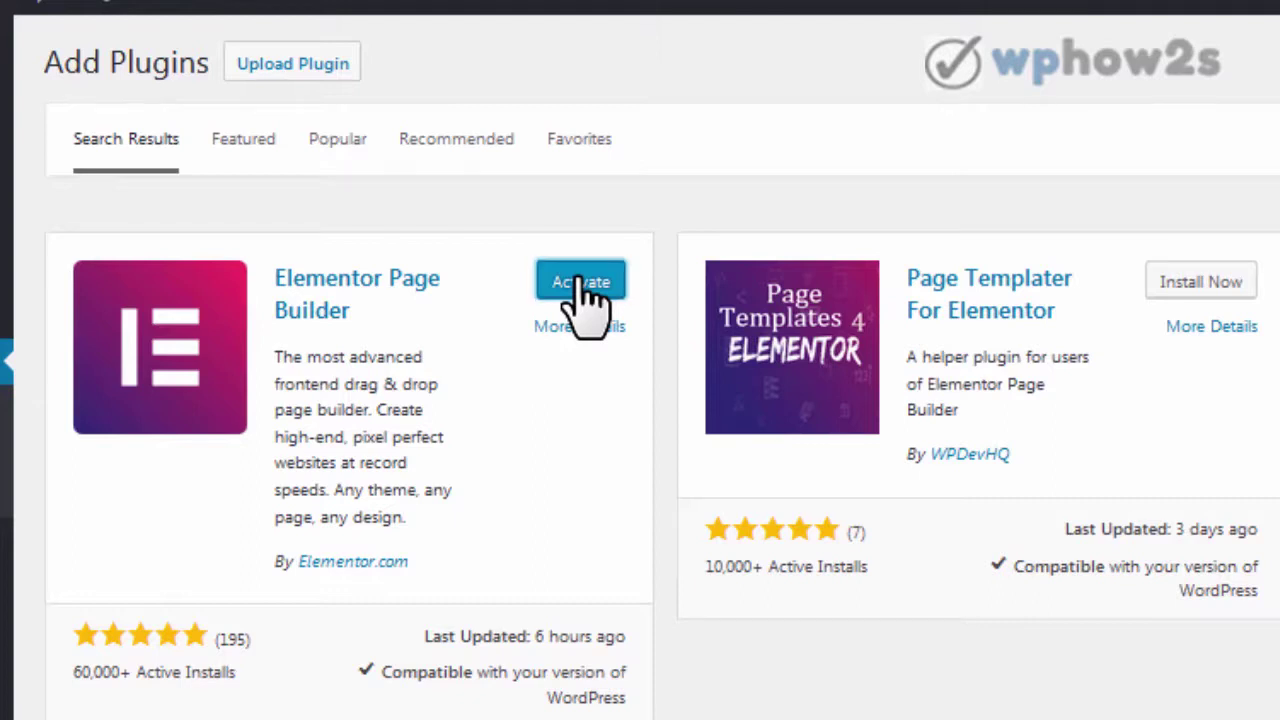
{"action": "left_click", "coordinate": [575, 283]}
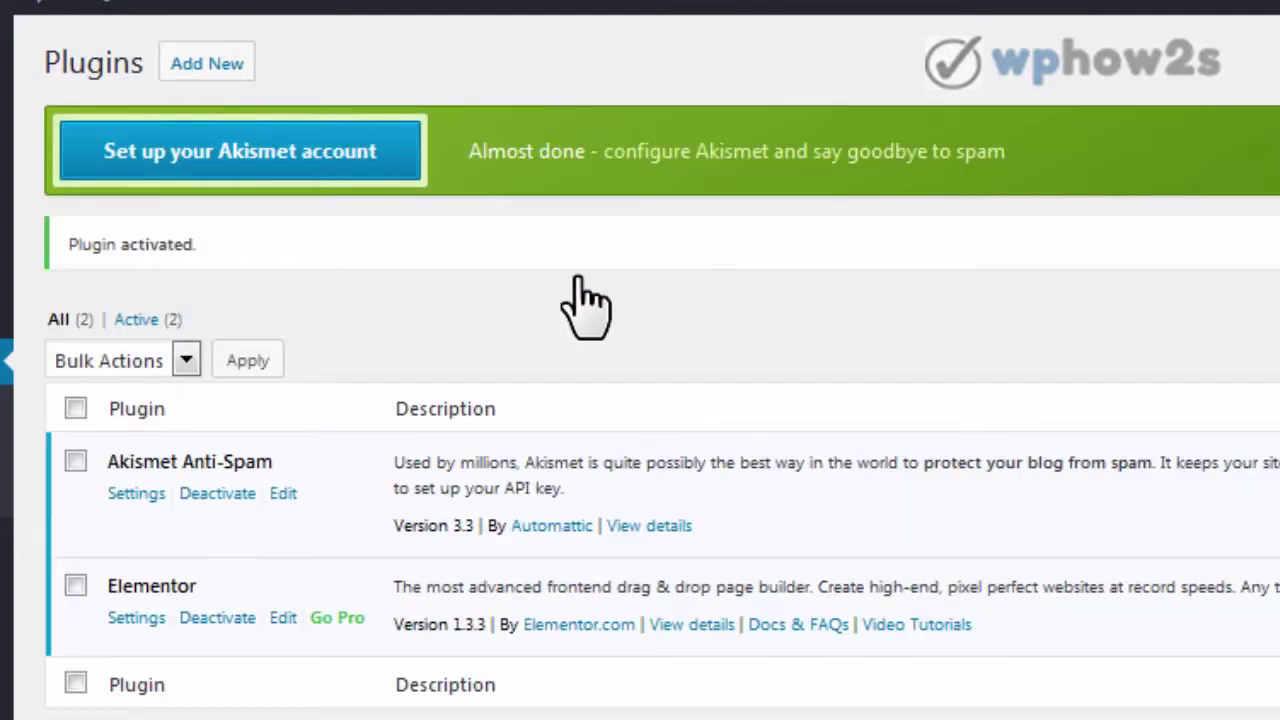
Step: Reopen the page for adding plugins and copy "WordFence Security" from the blog post's Recommended plugin list
{"action": "left_click", "coordinate": [207, 70]}
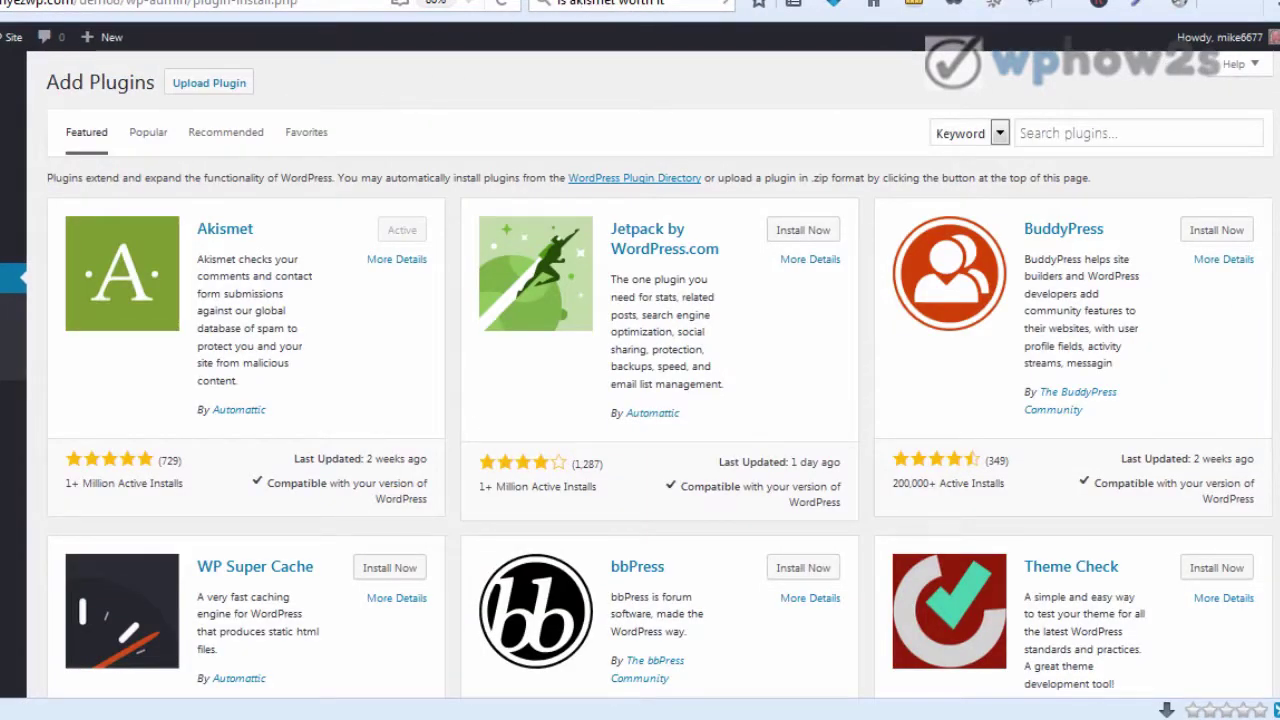
{"action": "left_click", "coordinate": [664, 0]}
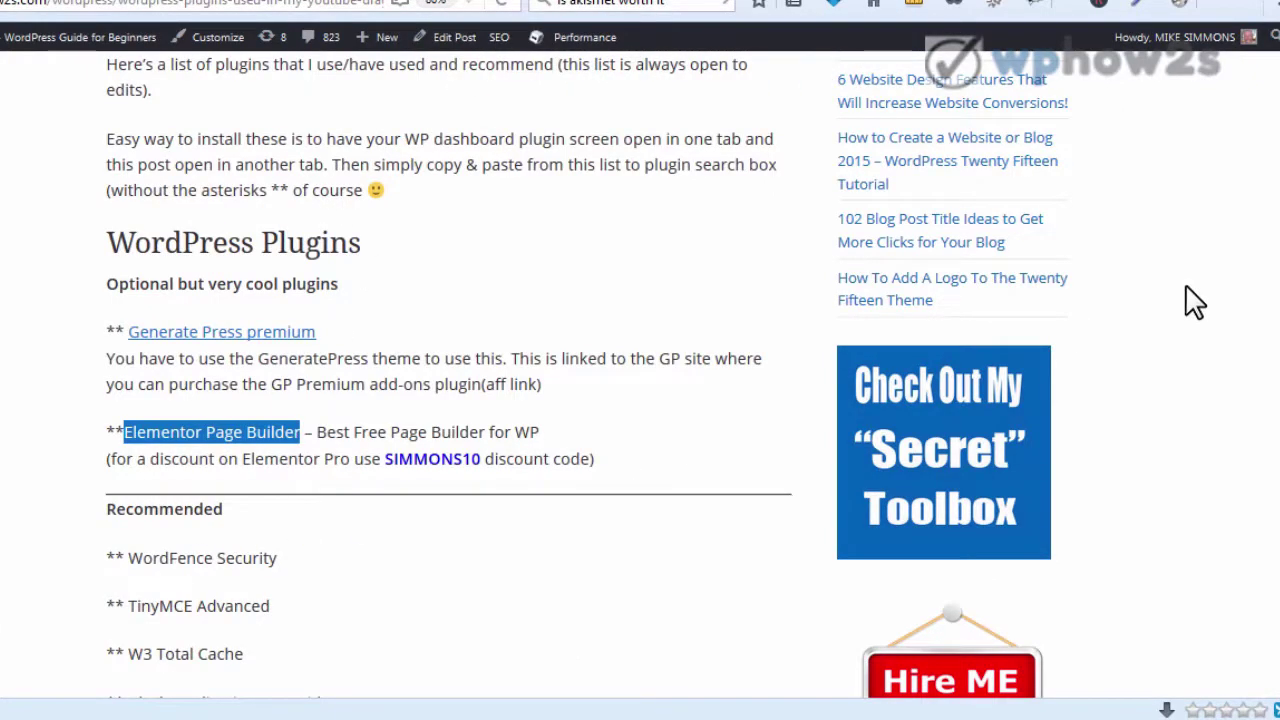
{"action": "scroll", "coordinate": [1187, 288], "scroll_direction": "down", "scroll_amount": 4}
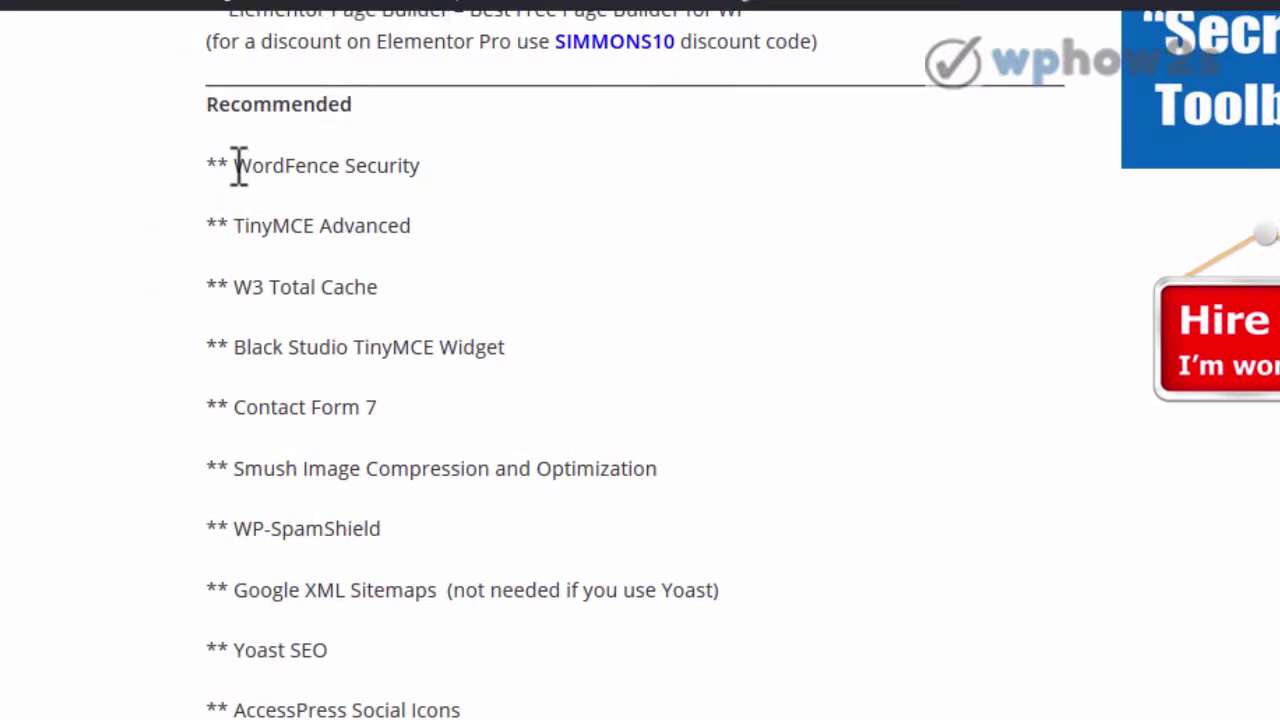
{"action": "left_click_drag", "start_coordinate": [236, 165], "coordinate": [420, 164]}
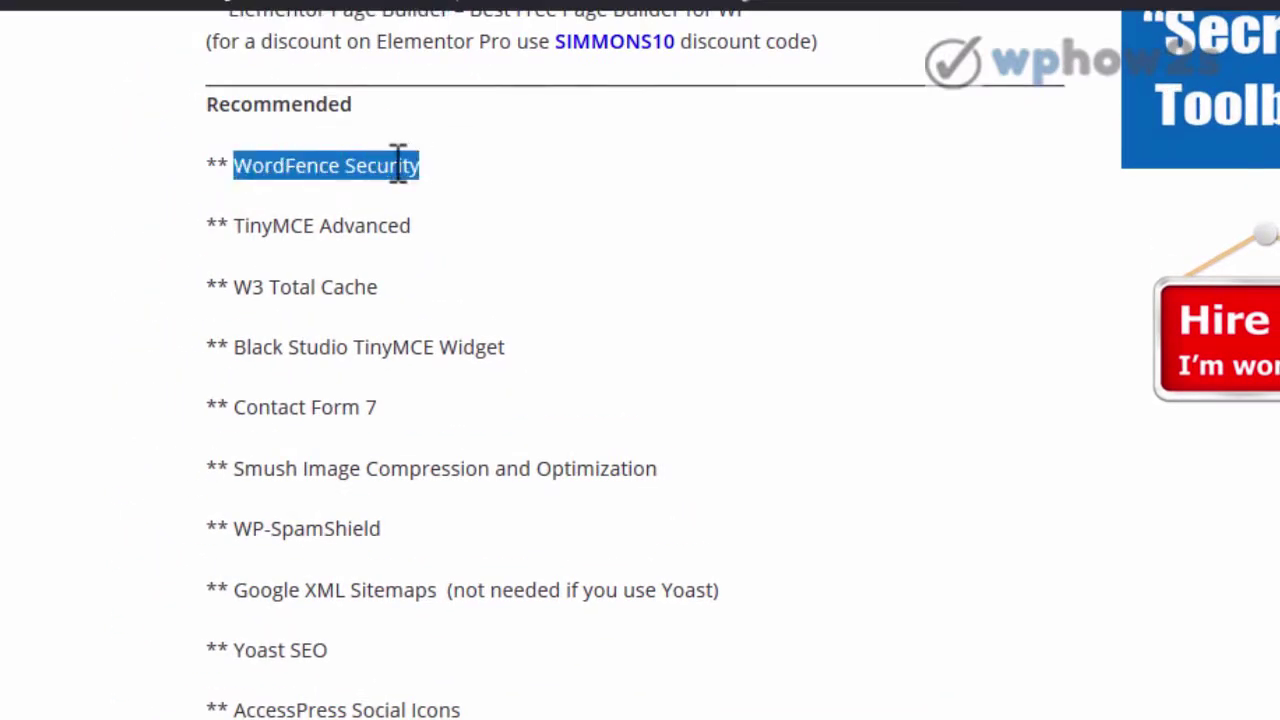
{"action": "right_click", "coordinate": [398, 165]}
{"action": "left_click", "coordinate": [455, 186]}
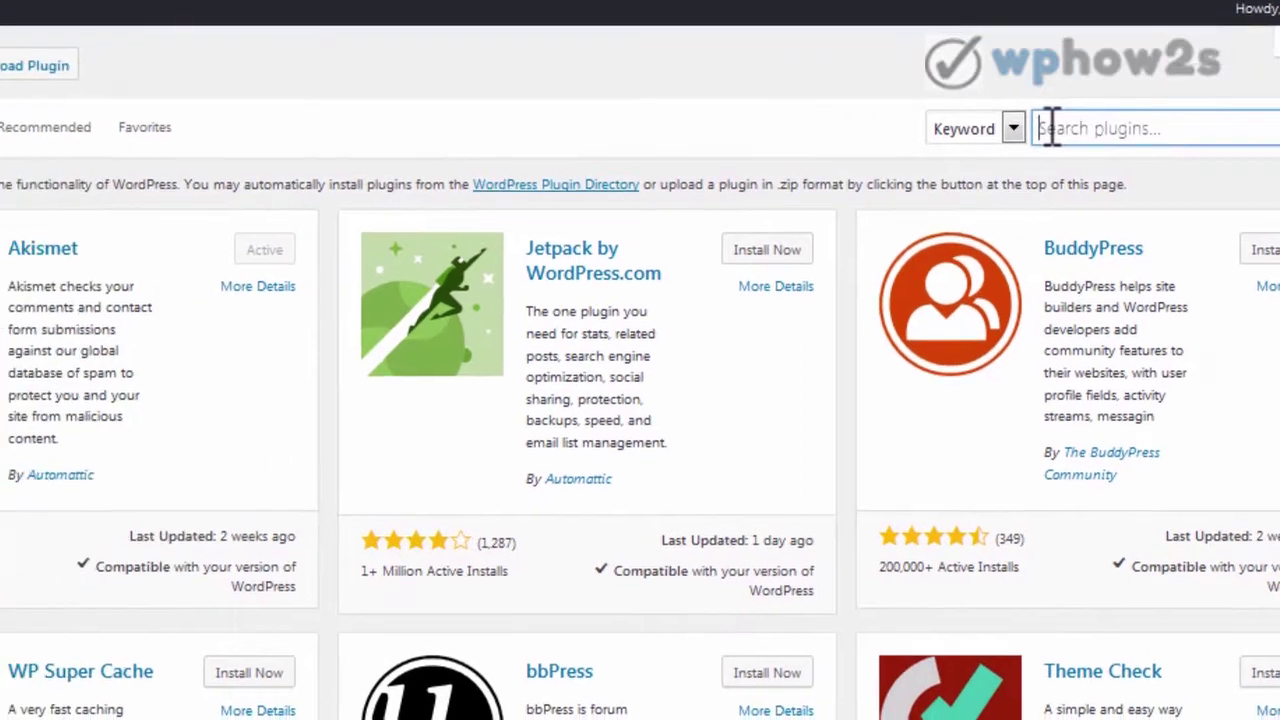
Step: Search the plugin directory for the copied "WordFence Security", and install and activate the Wordfence Security plugin
{"action": "right_click", "coordinate": [948, 136]}
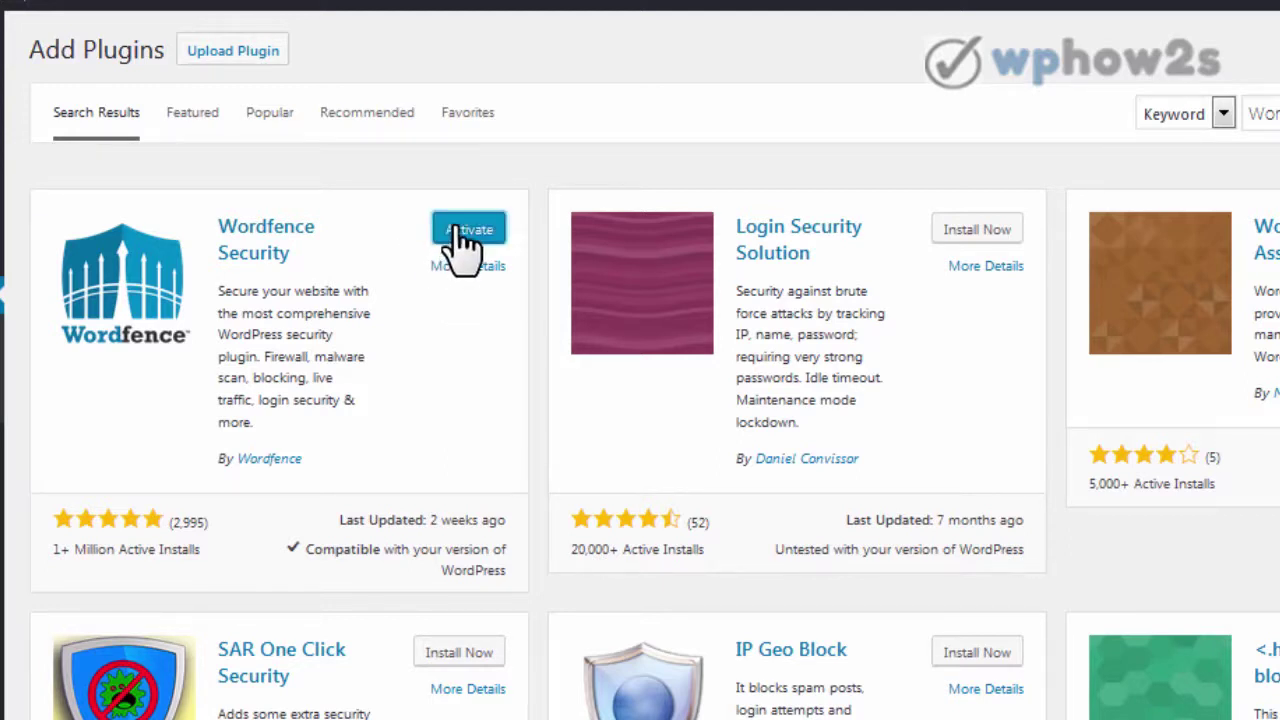
{"action": "left_click", "coordinate": [449, 238]}
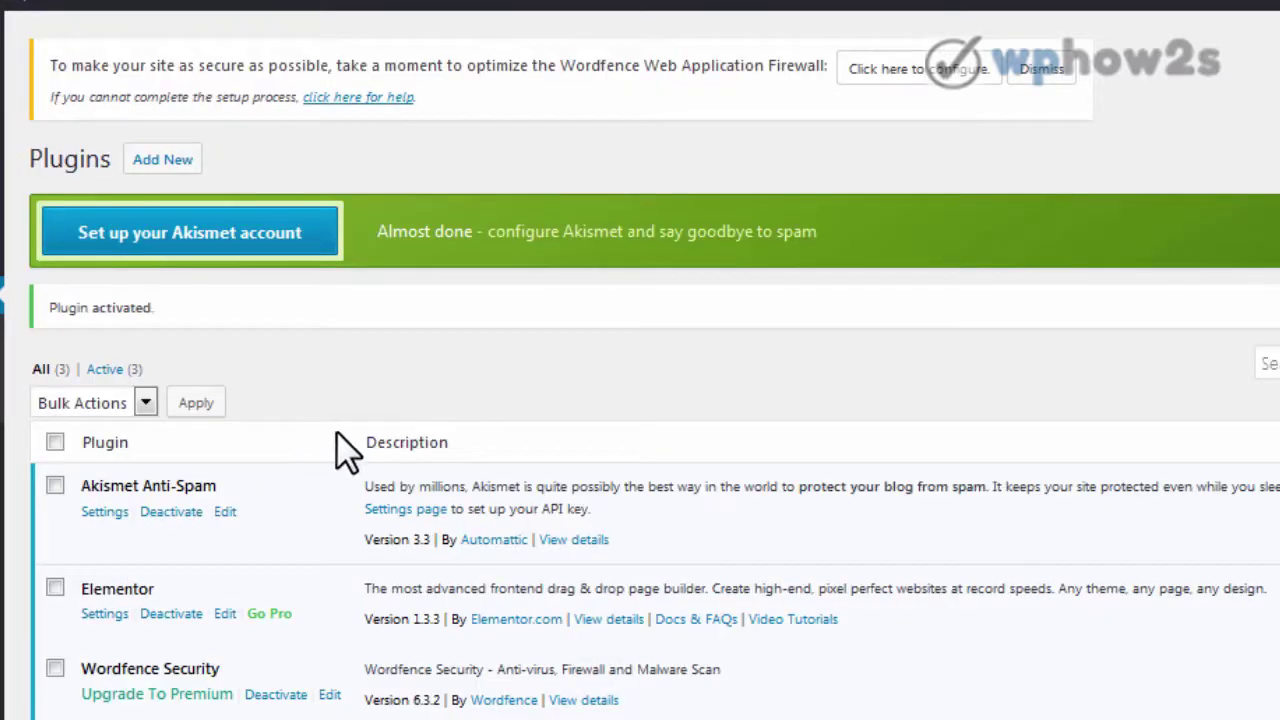
Step: Reopen the page for adding plugins and copy "TinyMCE Advanced" from the blog post's Recommended plugin list
{"action": "left_click", "coordinate": [145, 162]}
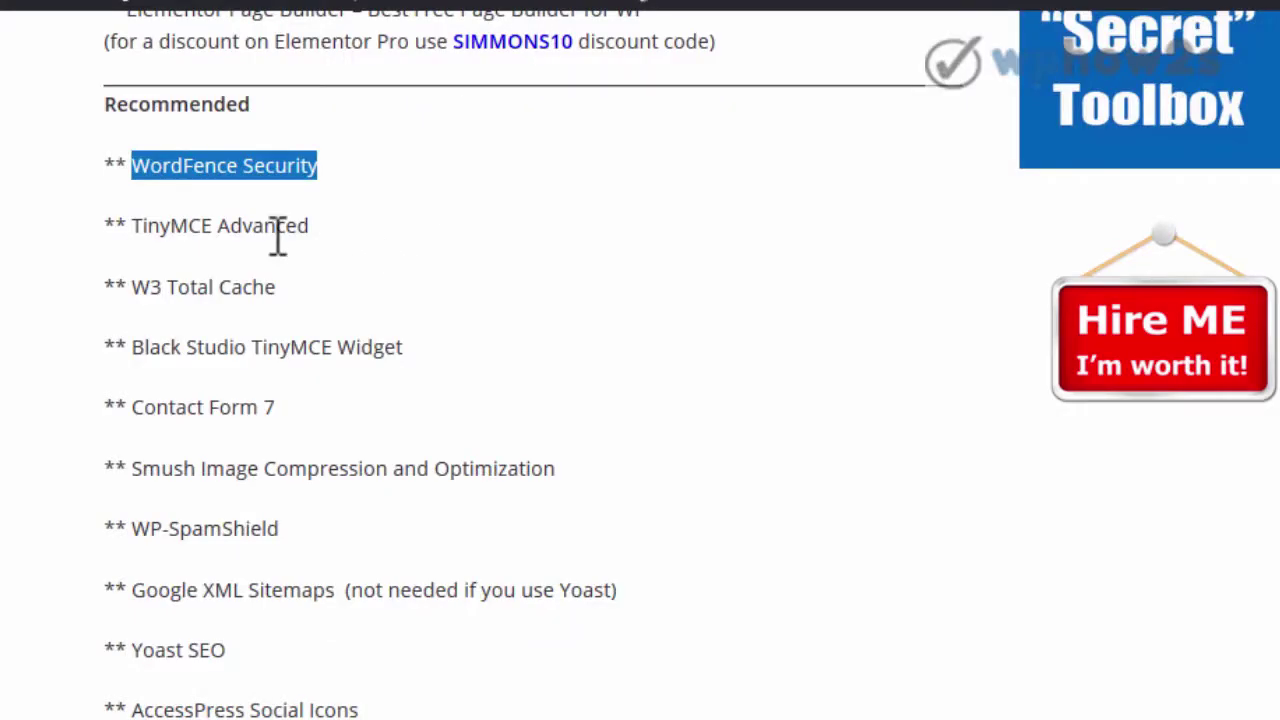
{"action": "left_click", "coordinate": [278, 212]}
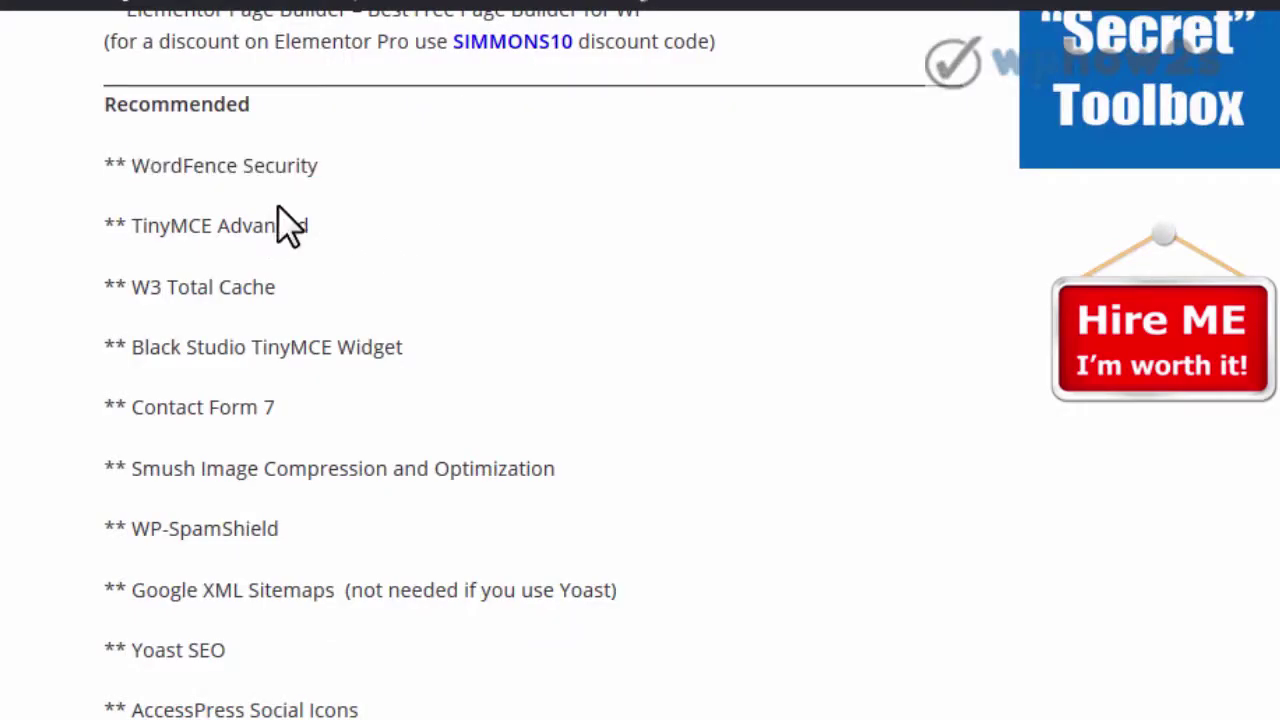
{"action": "left_click_drag", "start_coordinate": [132, 227], "coordinate": [483, 530]}
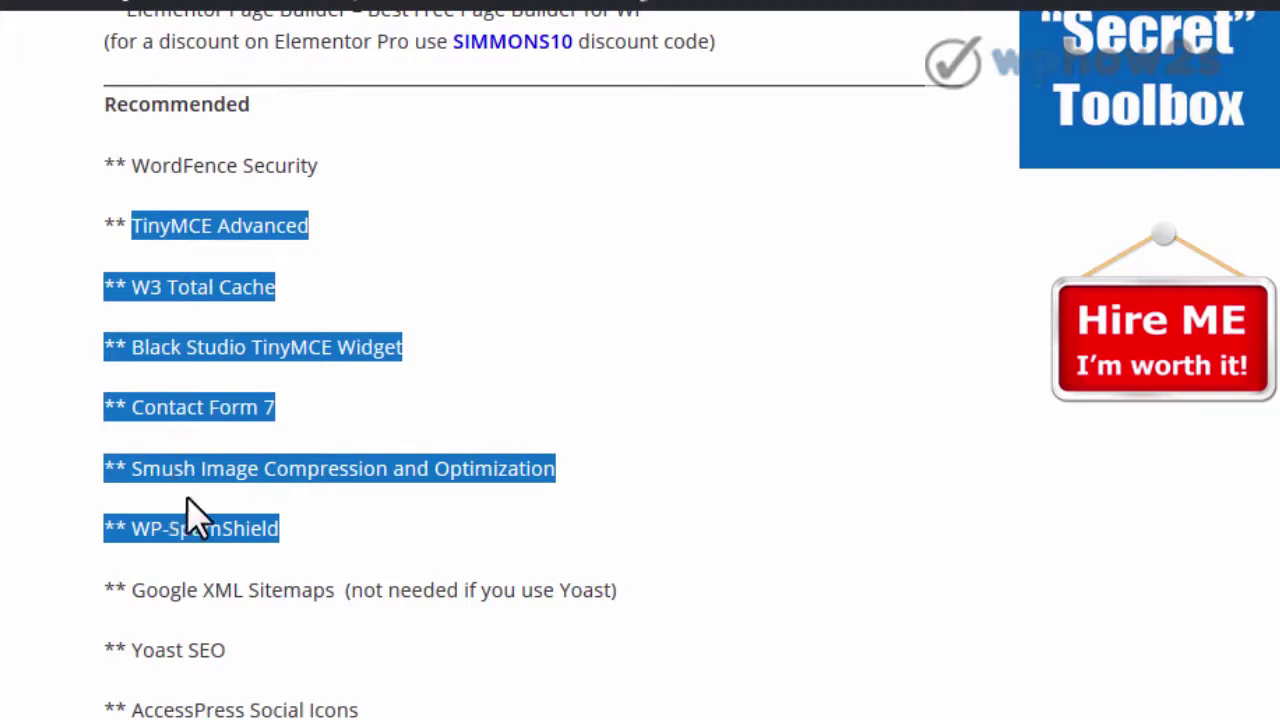
{"action": "left_click", "coordinate": [362, 232]}
{"action": "left_click_drag", "start_coordinate": [136, 225], "coordinate": [320, 249]}
{"action": "right_click", "coordinate": [291, 226]}
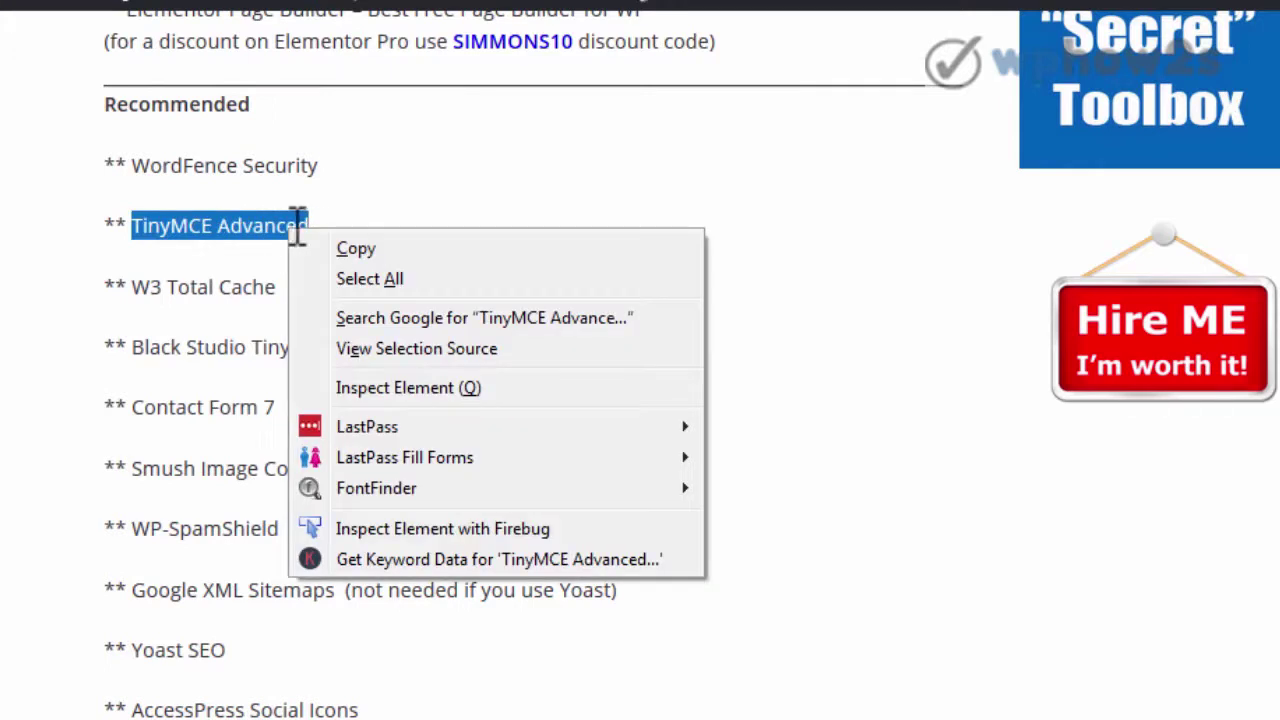
{"action": "left_click", "coordinate": [353, 250]}
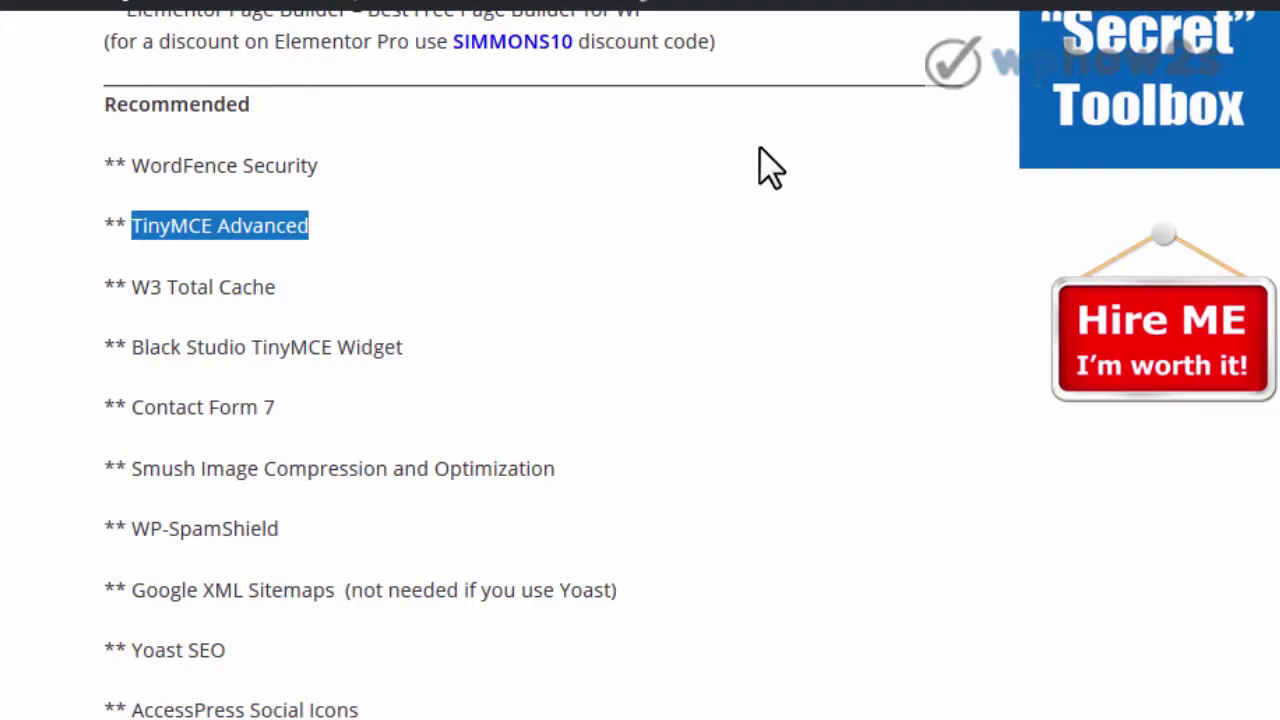
Step: Upload backupbuddy-7.1.6.0.zip from the BackupBuddy folder on the Add Plugins page and install it
{"action": "left_click", "coordinate": [340, 2]}
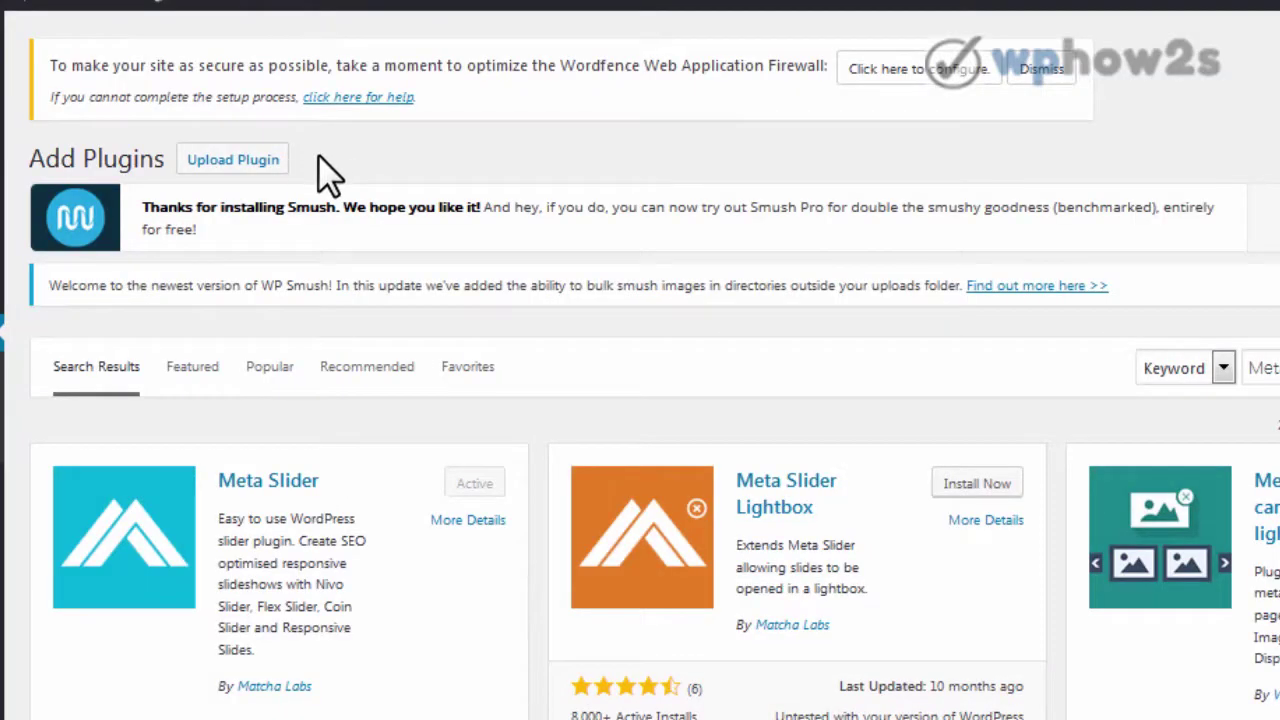
{"action": "left_click", "coordinate": [236, 163]}
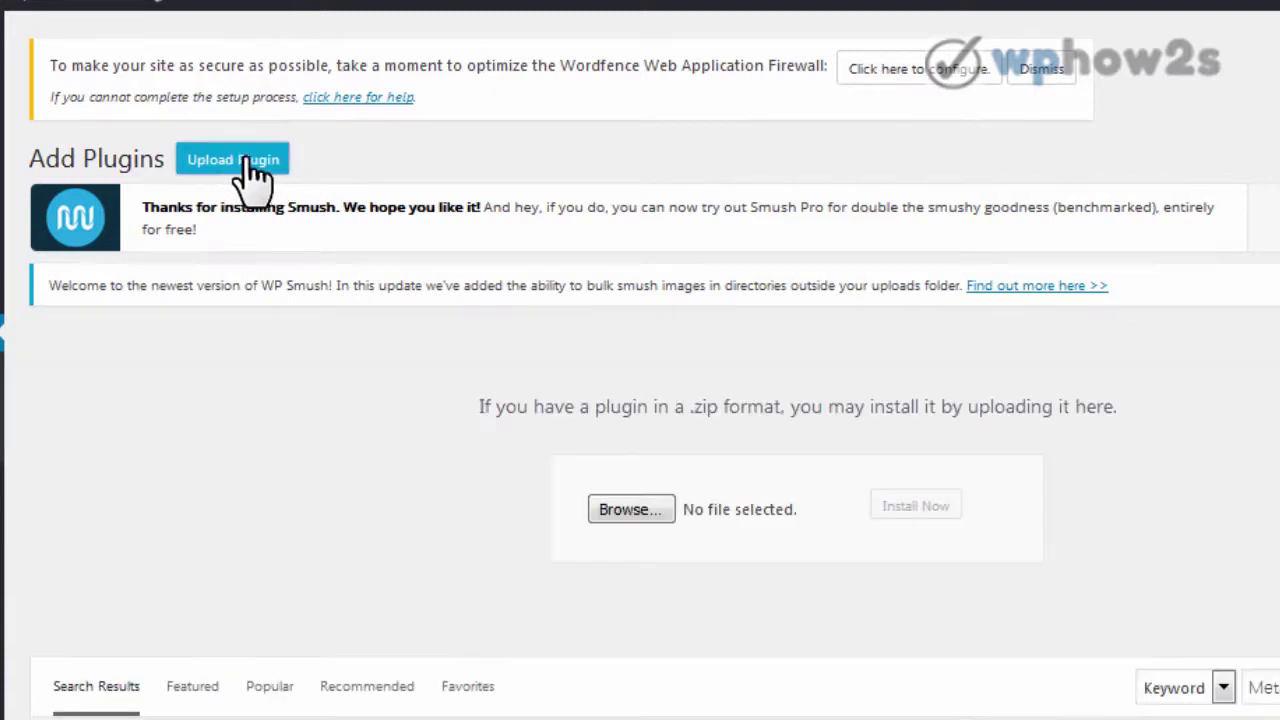
{"action": "left_click", "coordinate": [630, 510]}
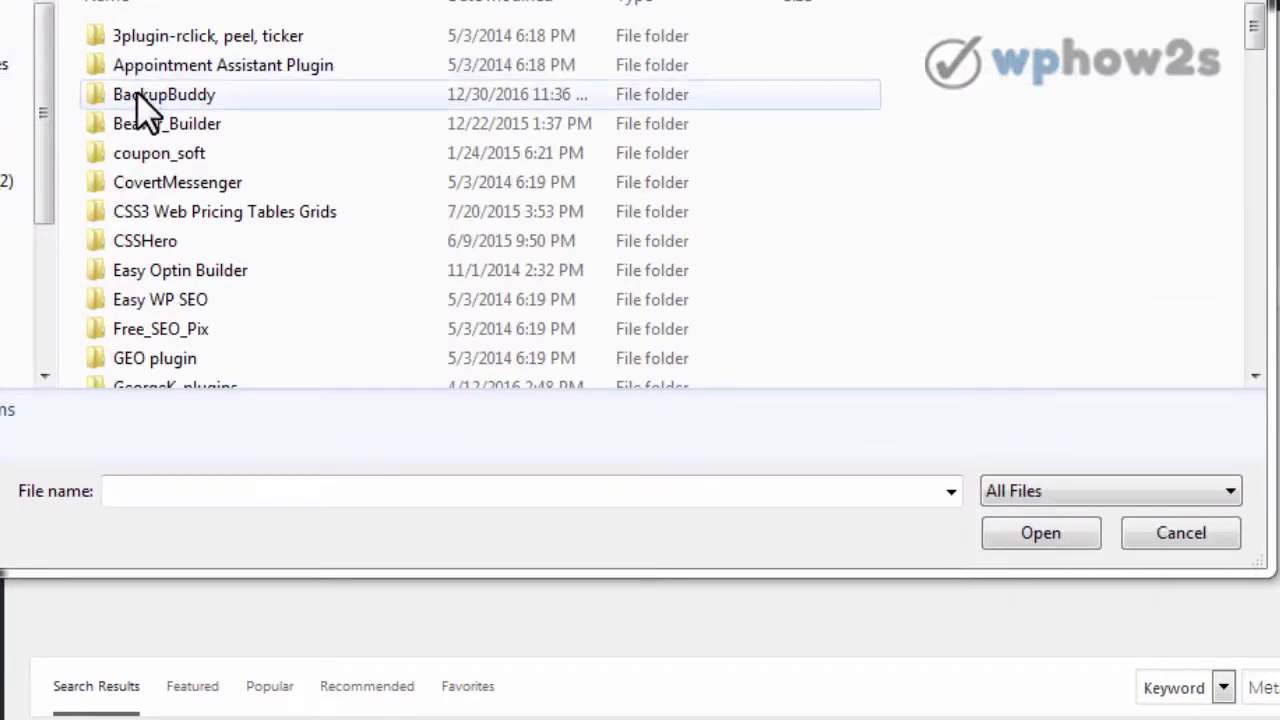
{"action": "left_click", "coordinate": [209, 100]}
{"action": "double_click", "coordinate": [209, 100]}
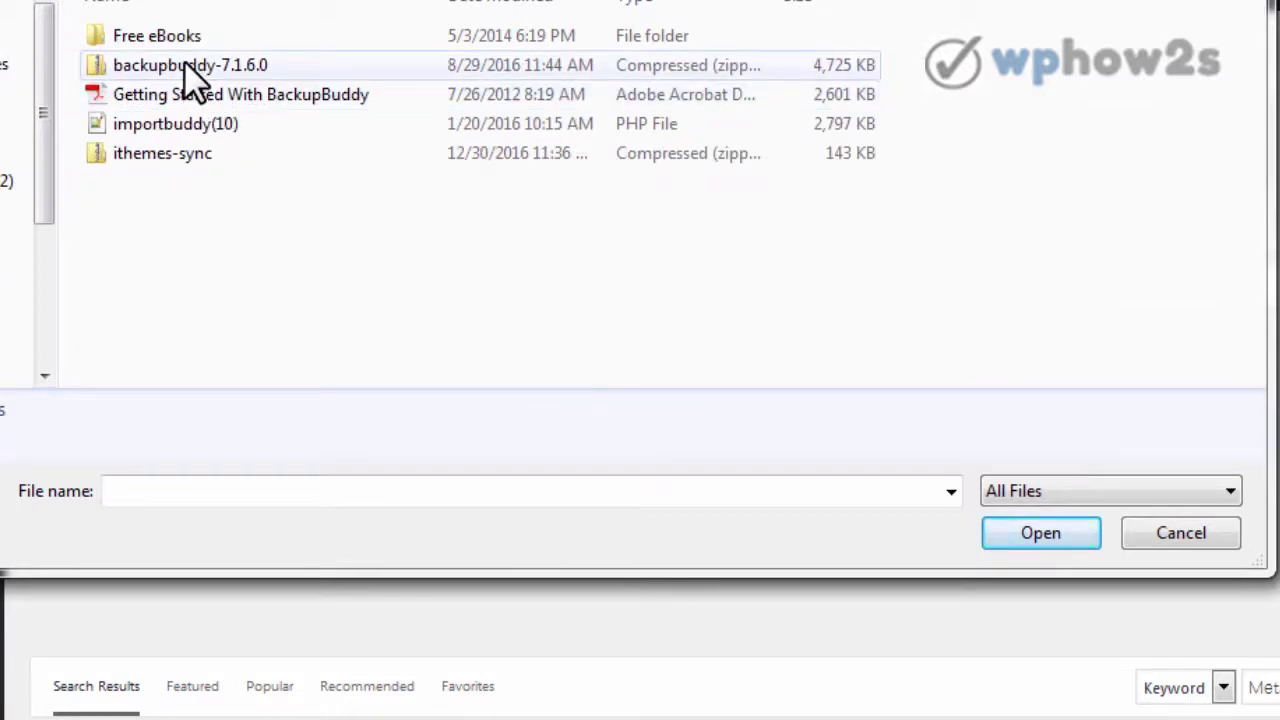
{"action": "double_click", "coordinate": [184, 64]}
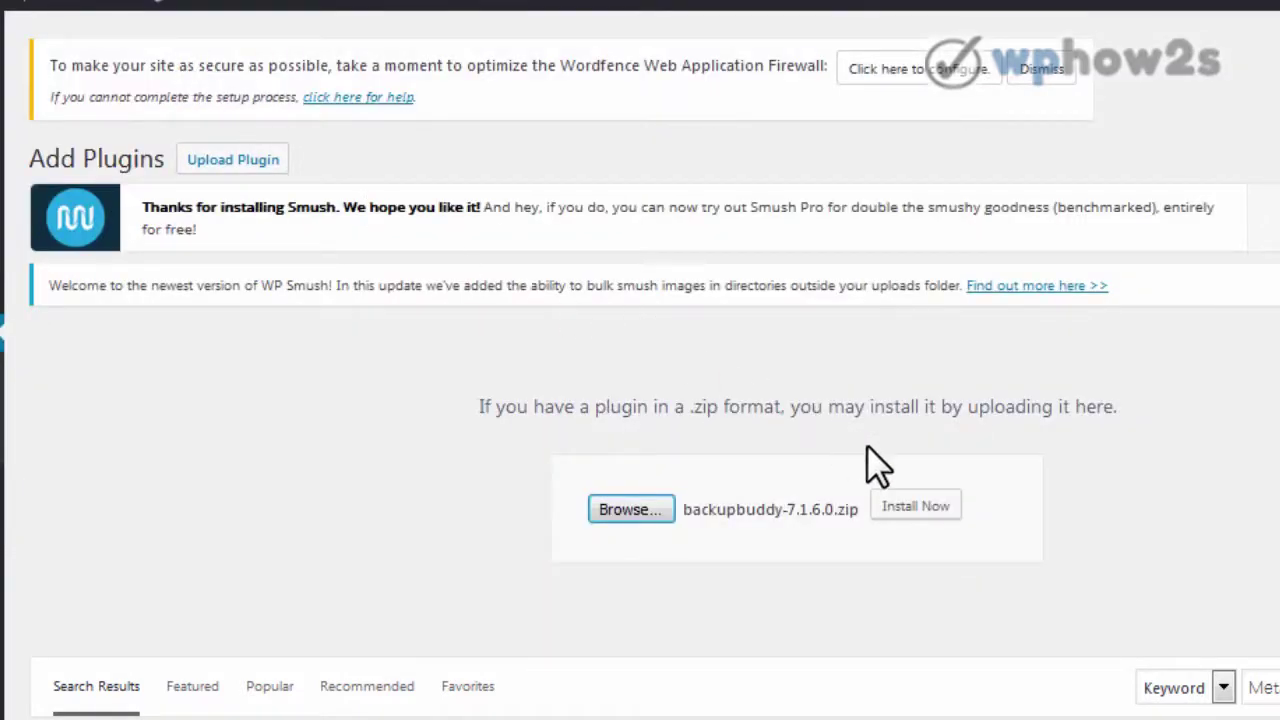
{"action": "left_click", "coordinate": [912, 505]}
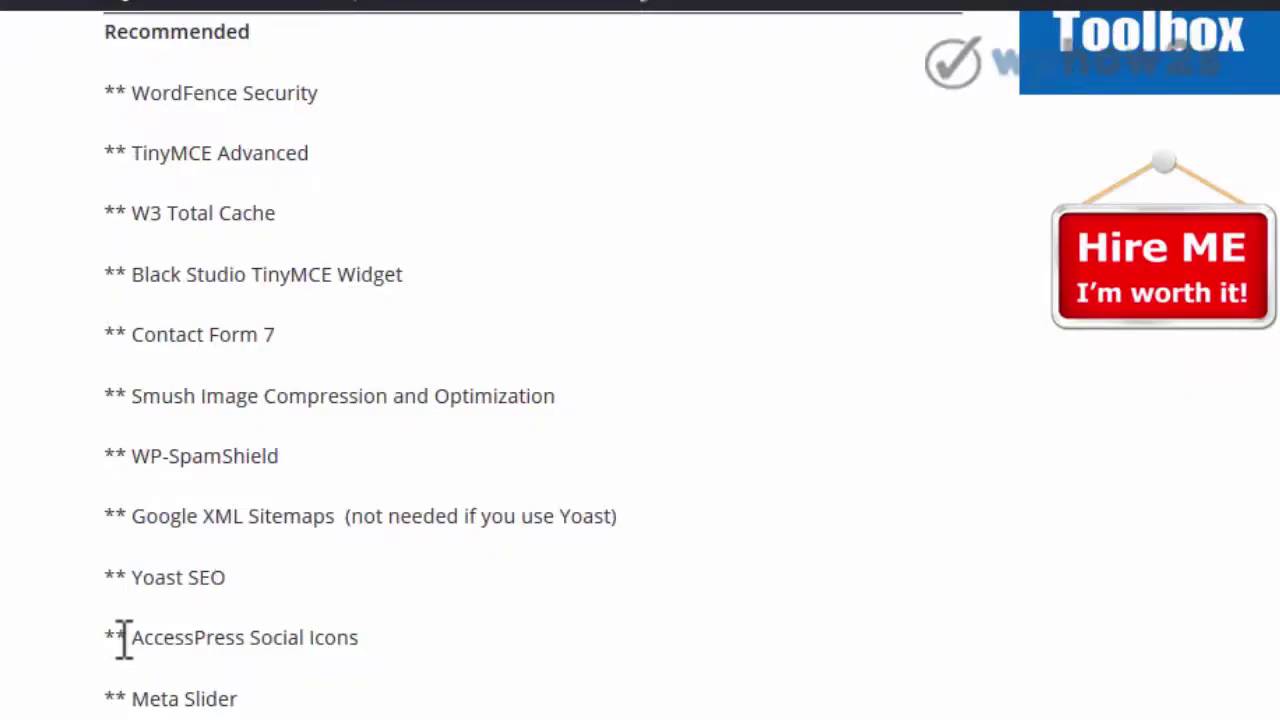
Step: Review the AccessPress Social Icons, Meta Slider and Yoast SEO entries in the blog post's Recommended plugin list
{"action": "left_click_drag", "start_coordinate": [130, 640], "coordinate": [360, 638]}
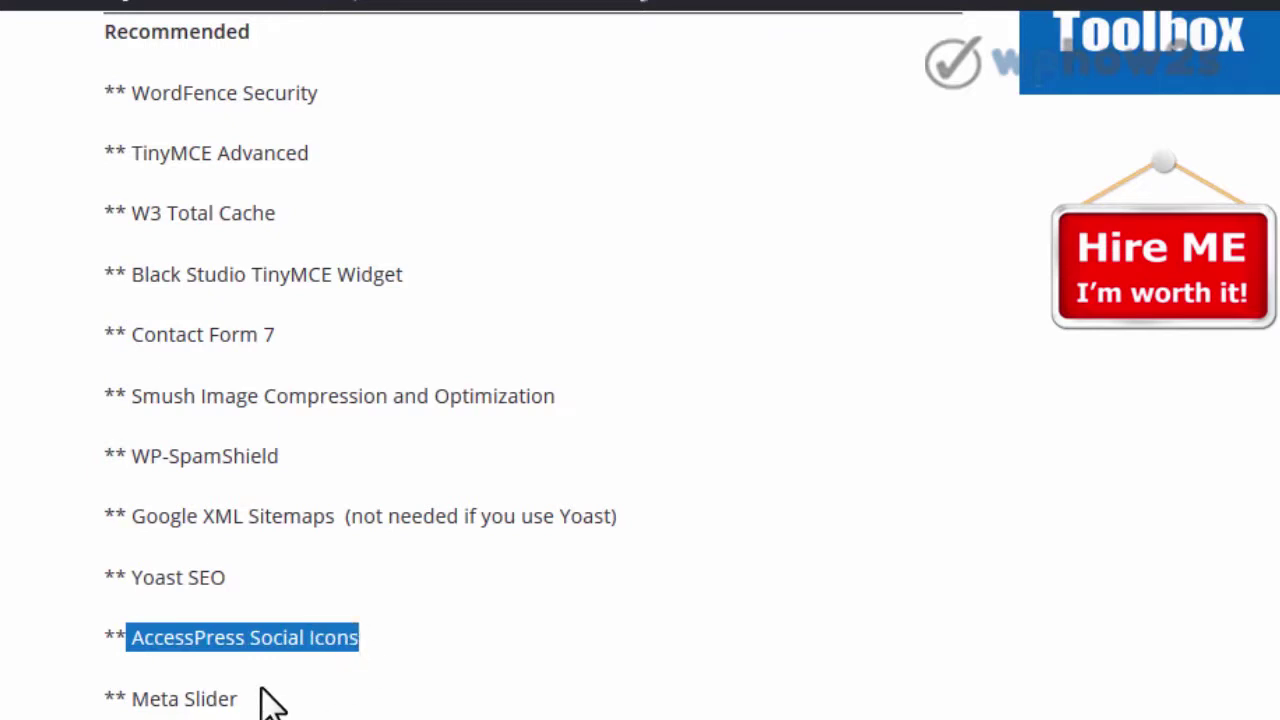
{"action": "left_click_drag", "start_coordinate": [123, 697], "coordinate": [262, 705]}
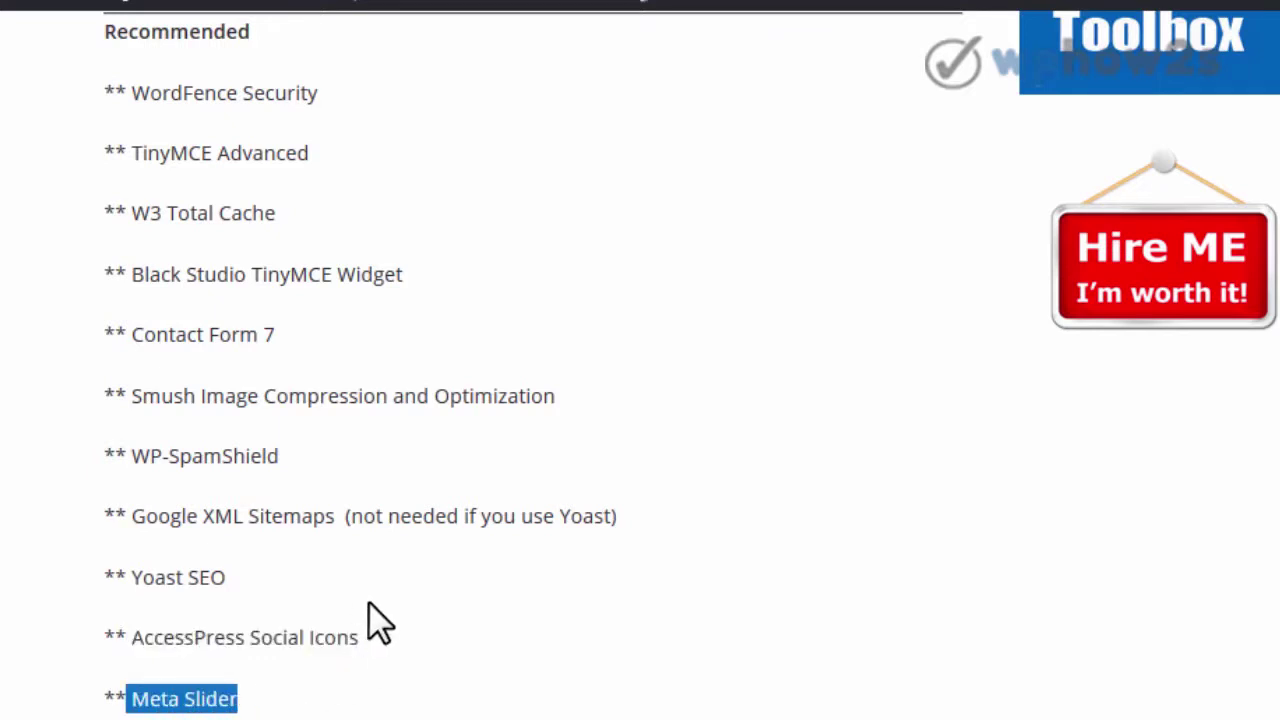
{"action": "left_click", "coordinate": [133, 578]}
{"action": "left_click_drag", "start_coordinate": [133, 578], "coordinate": [229, 575]}
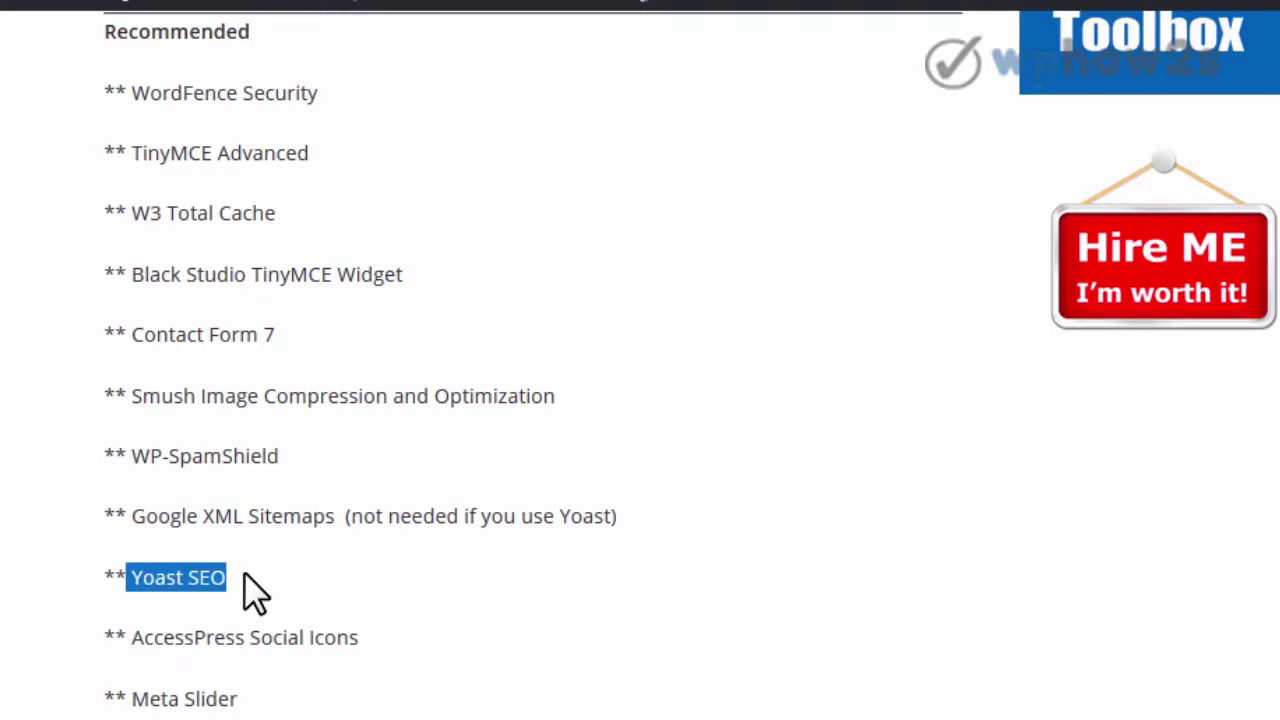
{"action": "scroll", "coordinate": [257, 545], "scroll_direction": "down", "scroll_amount": 3}
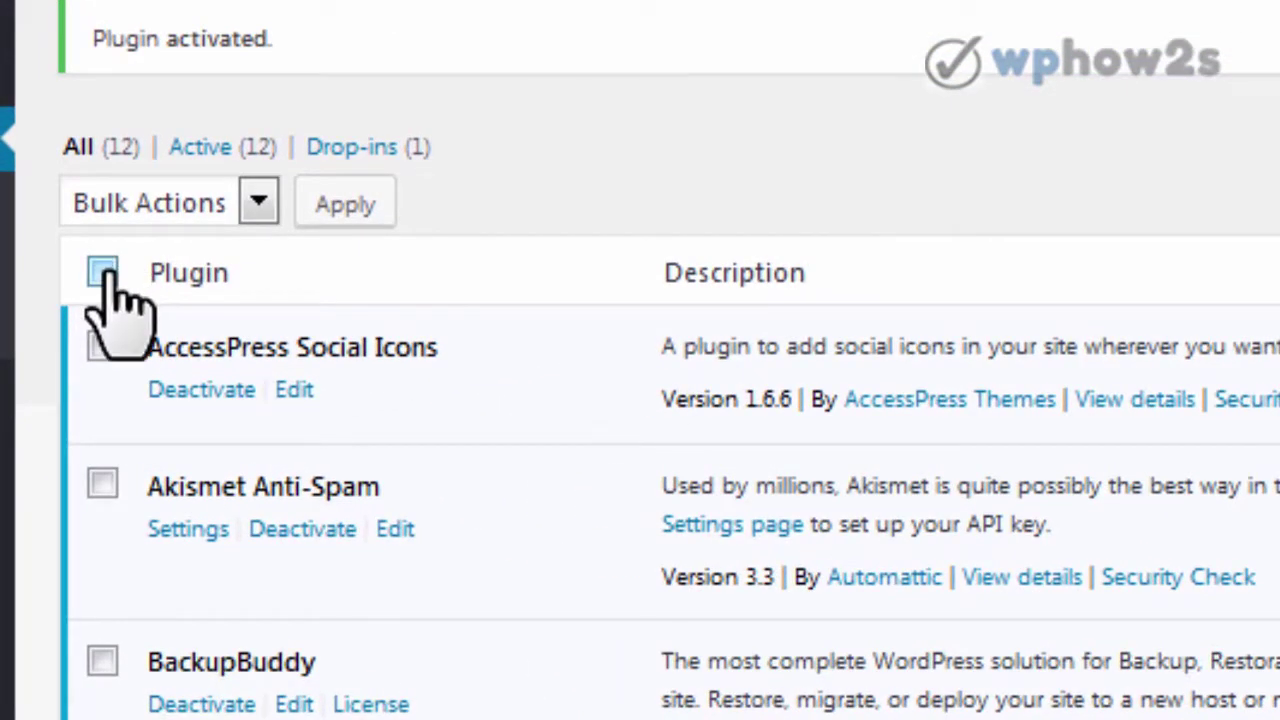
Step: Deactivate all installed plugins with one bulk action
{"action": "left_click", "coordinate": [103, 271]}
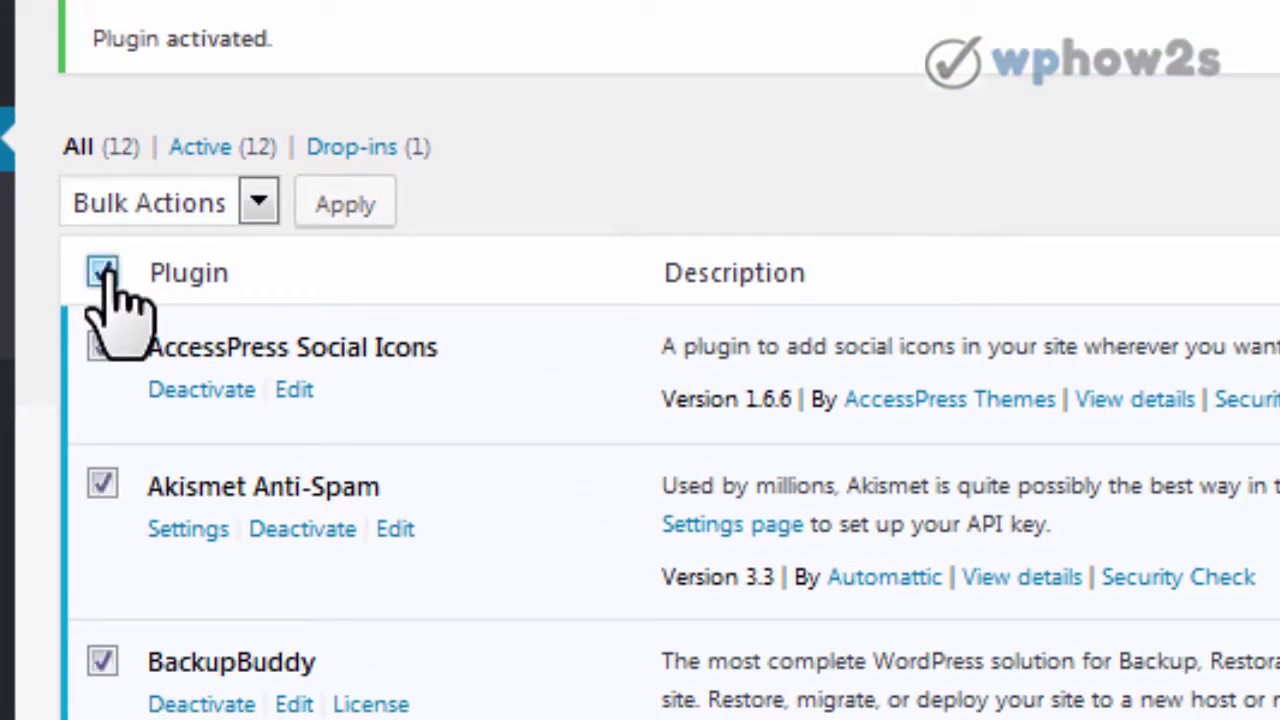
{"action": "left_click", "coordinate": [250, 205]}
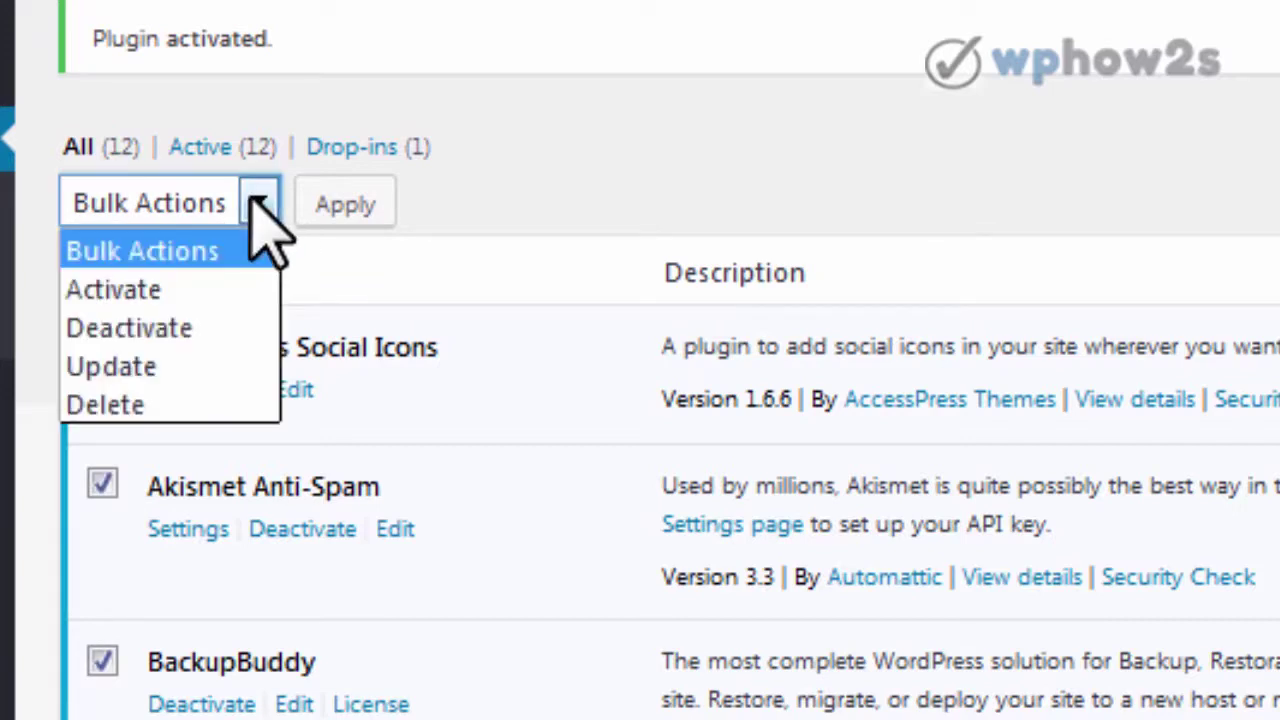
{"action": "left_click", "coordinate": [170, 330]}
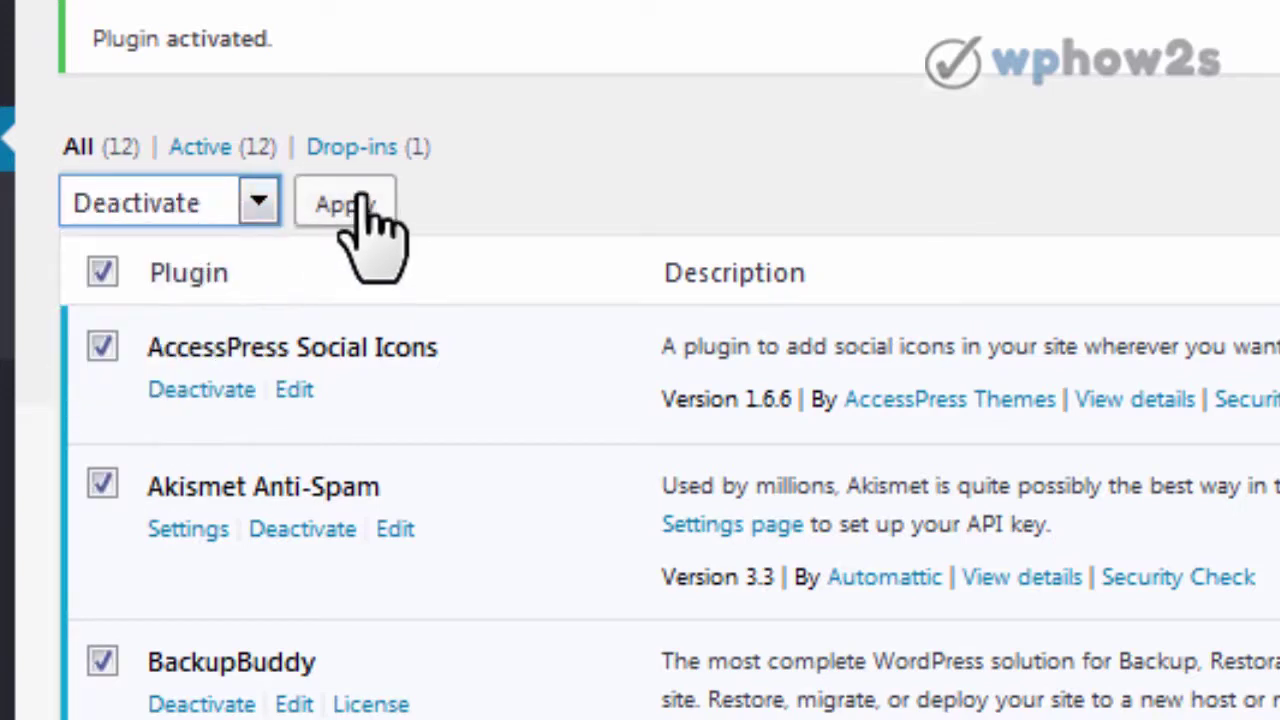
{"action": "left_click", "coordinate": [362, 206]}
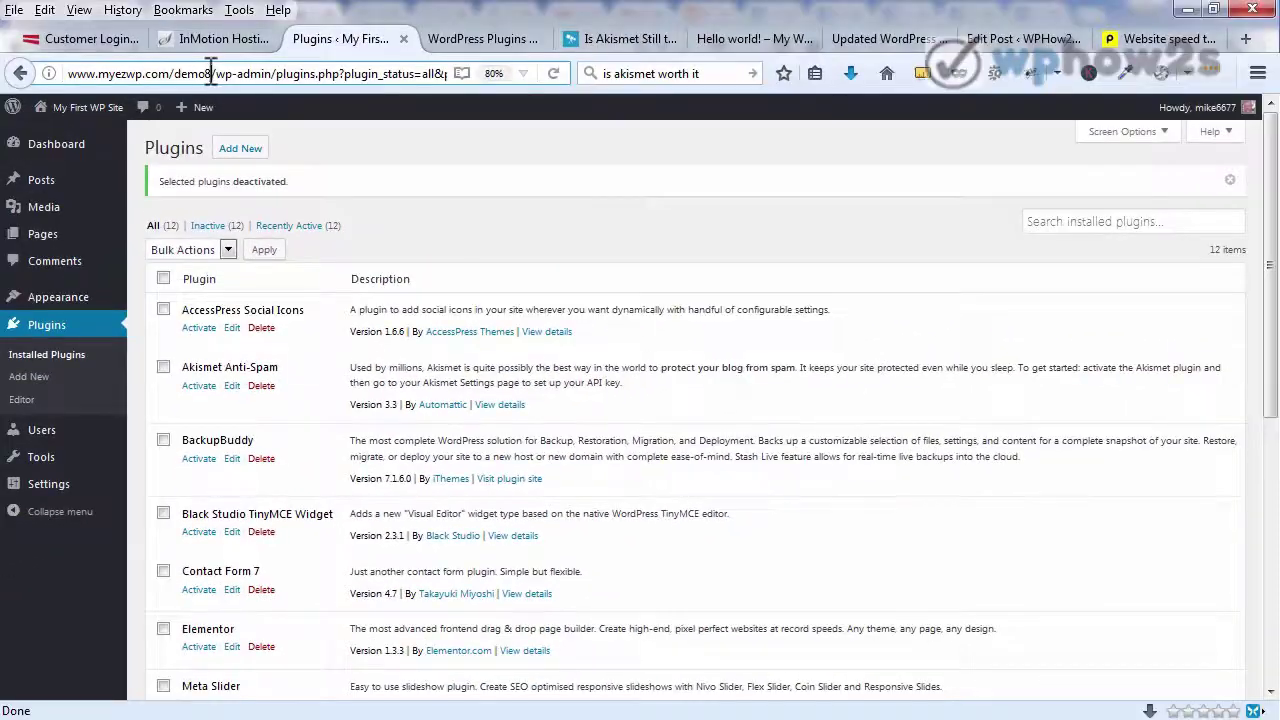
{"action": "left_click_drag", "start_coordinate": [206, 72], "coordinate": [78, 72]}
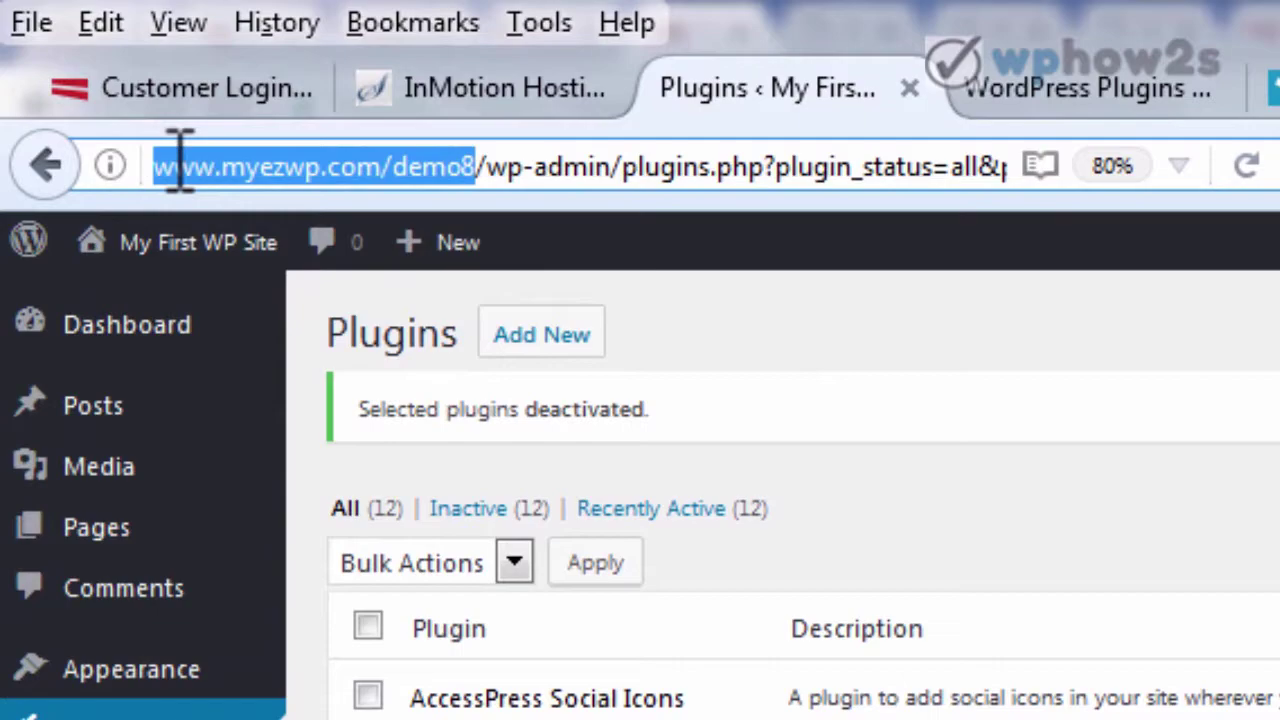
{"action": "right_click", "coordinate": [243, 158]}
{"action": "left_click", "coordinate": [330, 305]}
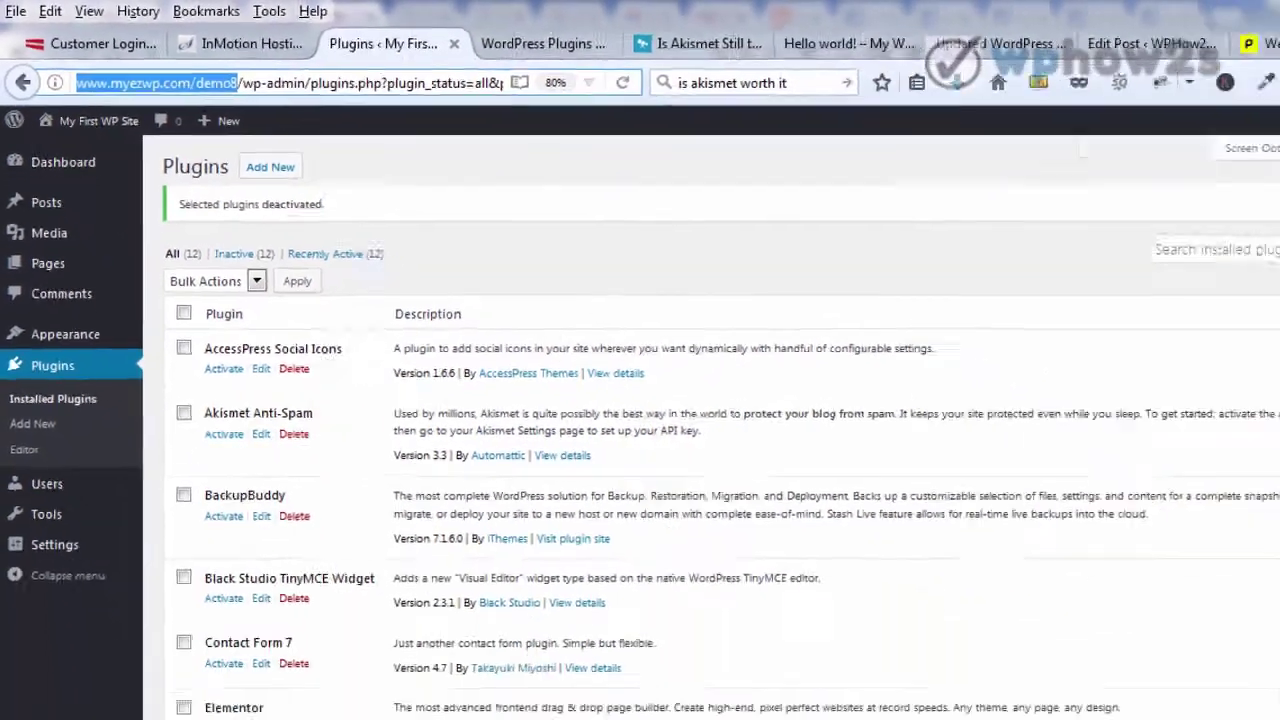
Step: Switch to the Pingdom Website Speed Test, test the copied site address and examine the results summary
{"action": "left_click", "coordinate": [1154, 38]}
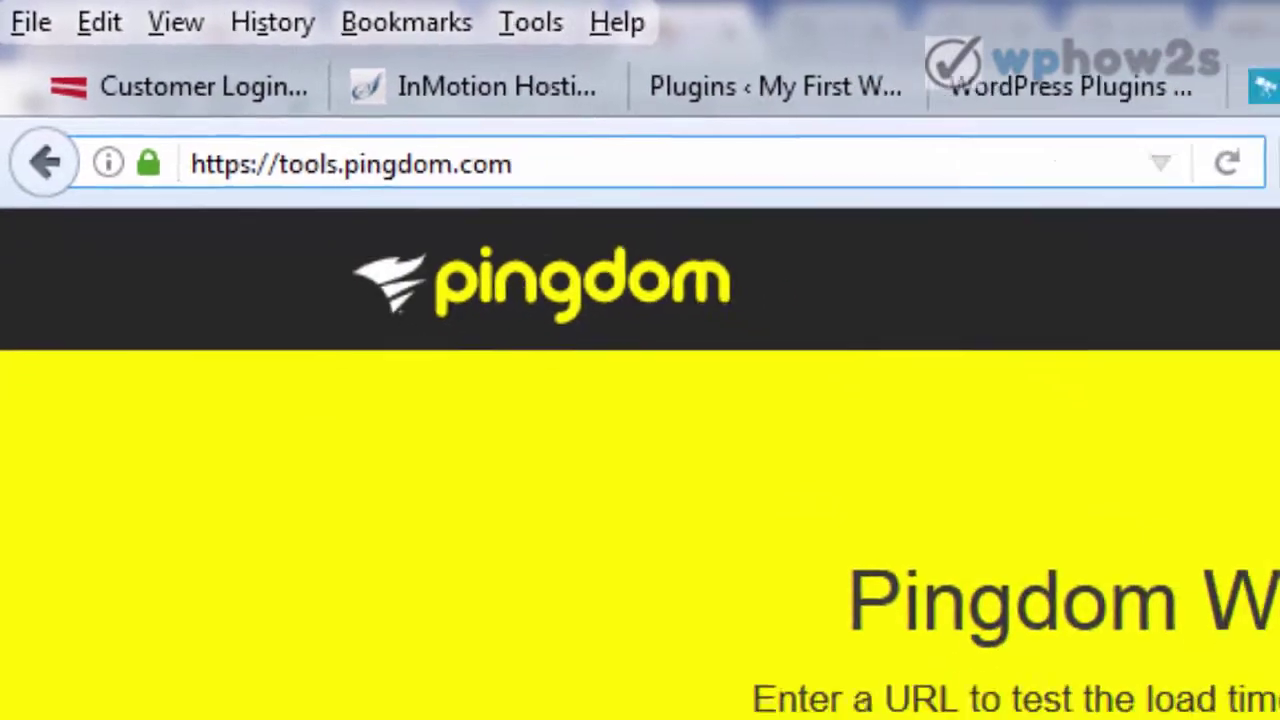
{"action": "left_click", "coordinate": [455, 507]}
{"action": "right_click", "coordinate": [455, 507]}
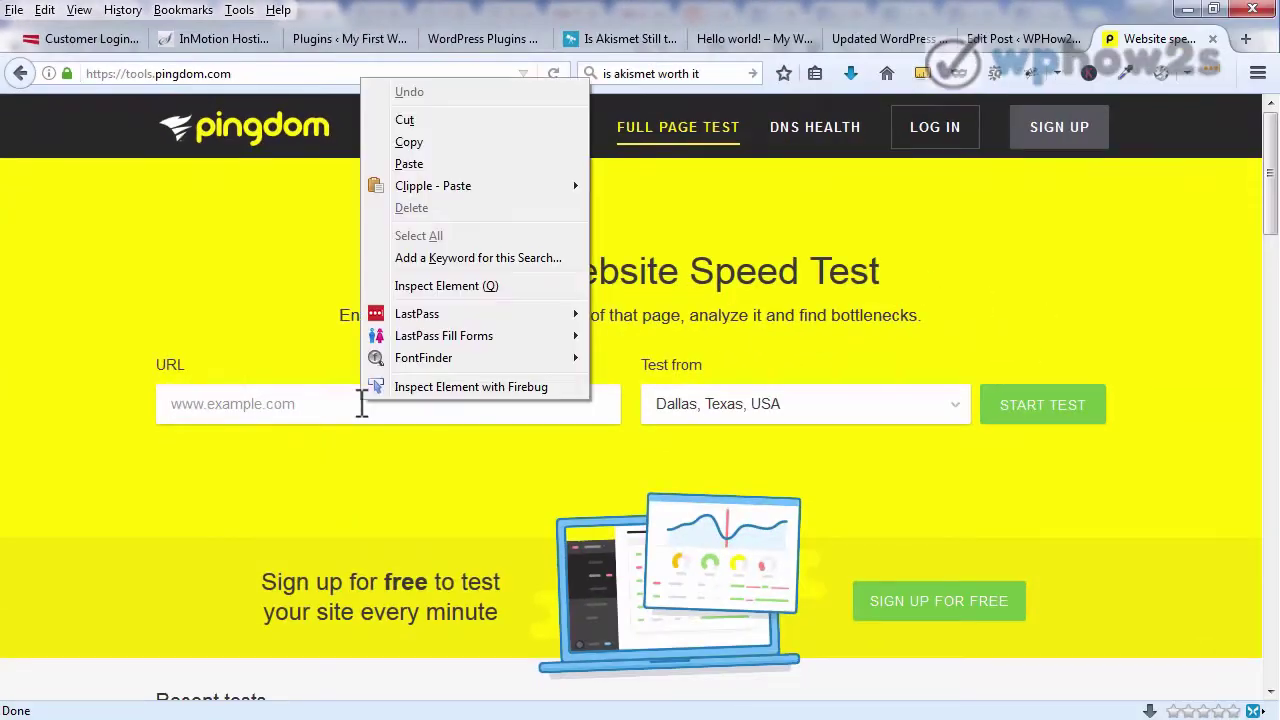
{"action": "left_click", "coordinate": [514, 206]}
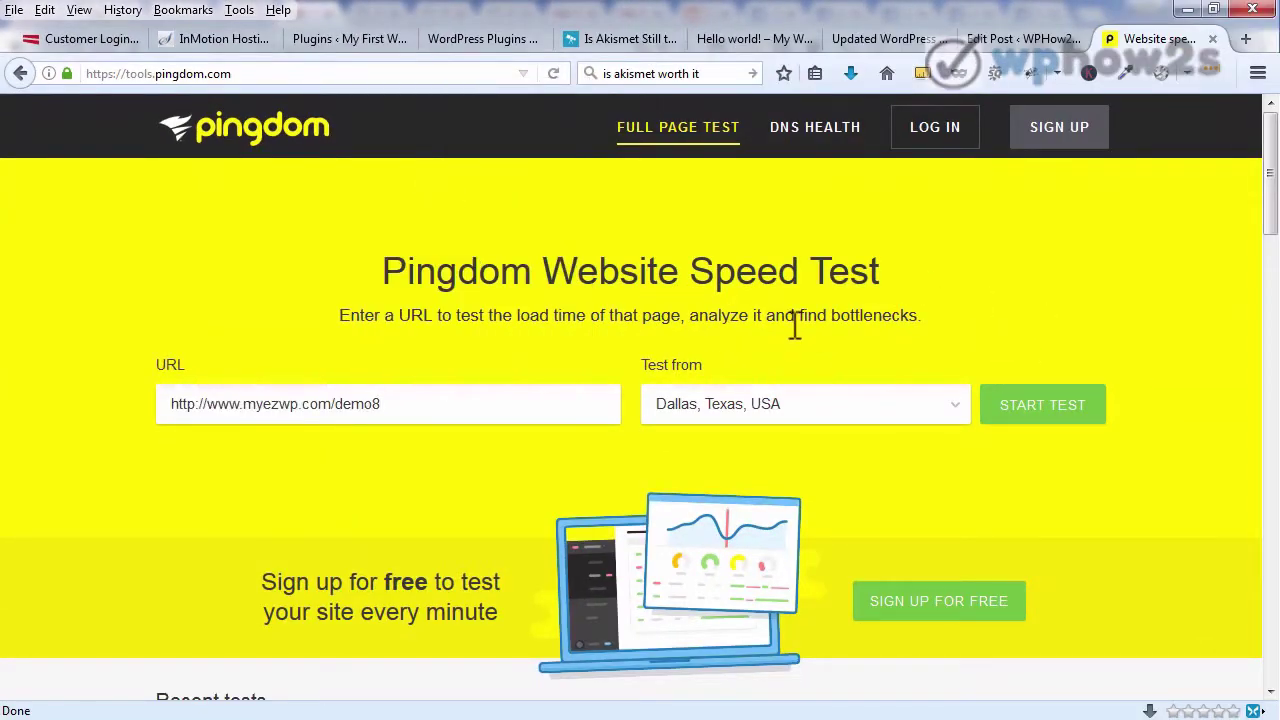
{"action": "left_click", "coordinate": [1010, 398]}
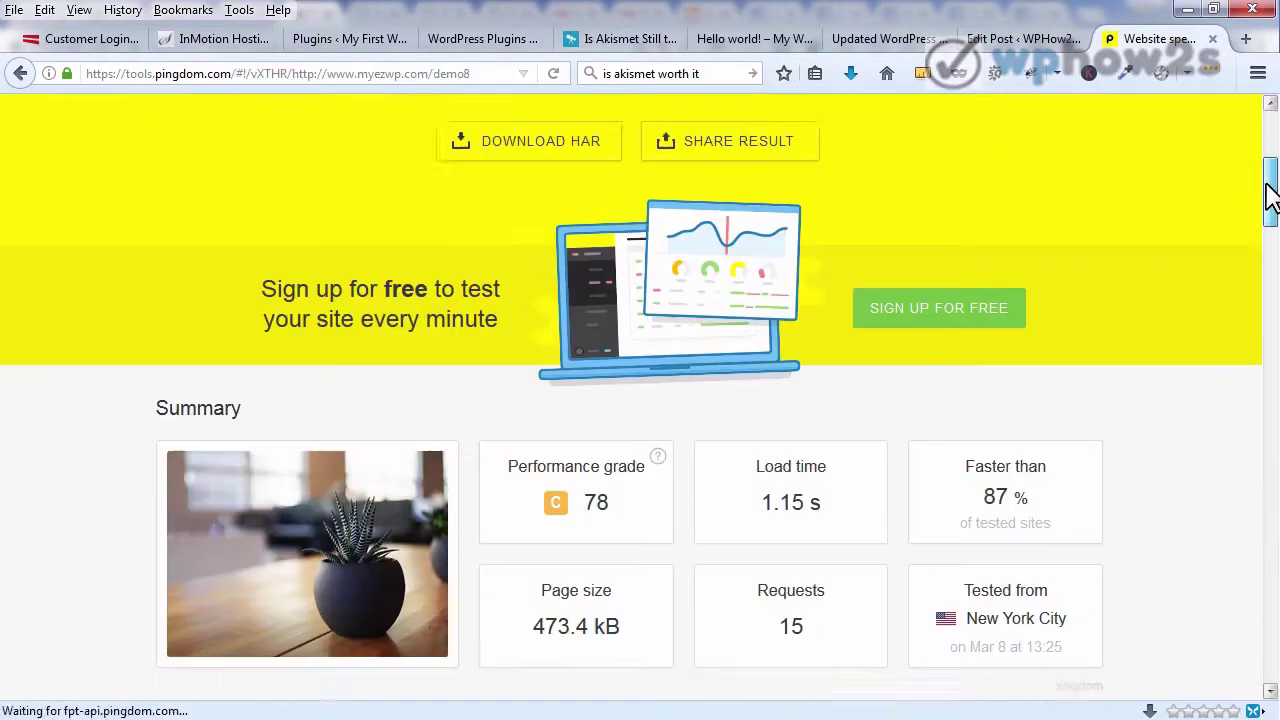
{"action": "left_click_drag", "start_coordinate": [1267, 182], "coordinate": [1267, 200]}
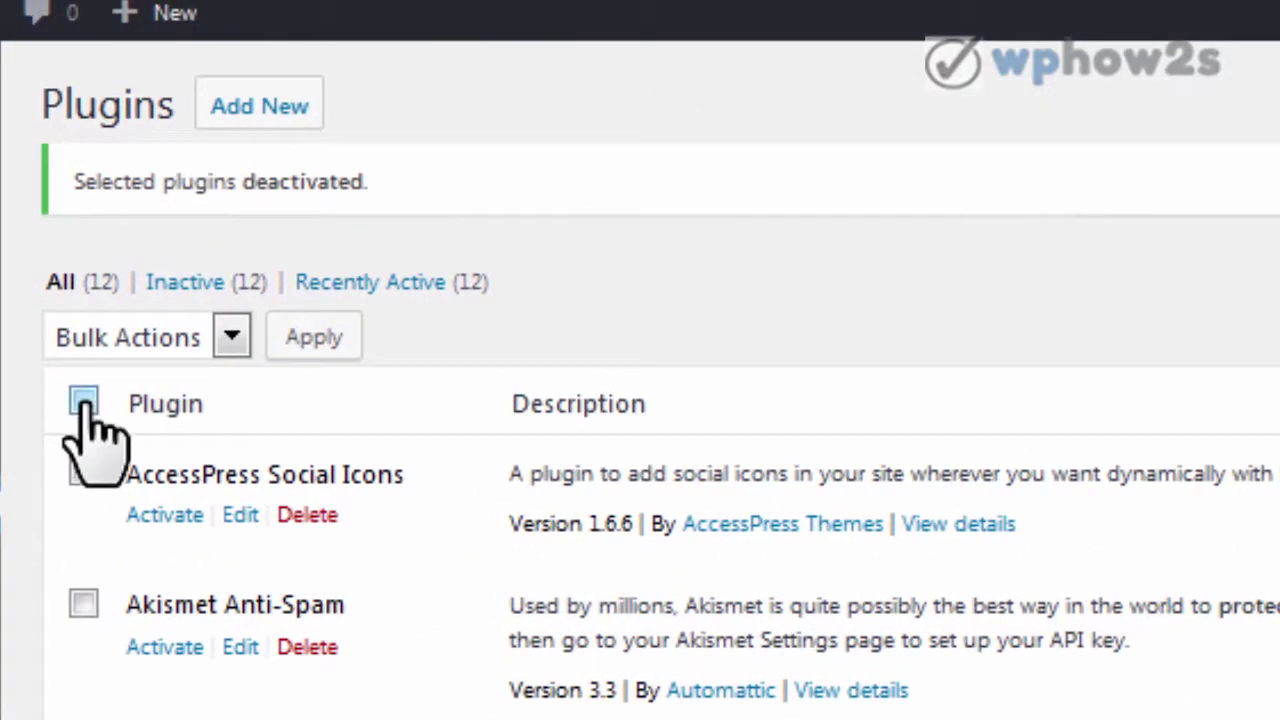
Step: Select all plugins on the WordPress plugins page and activate them with one bulk action
{"action": "left_click", "coordinate": [84, 403]}
{"action": "left_click", "coordinate": [224, 339]}
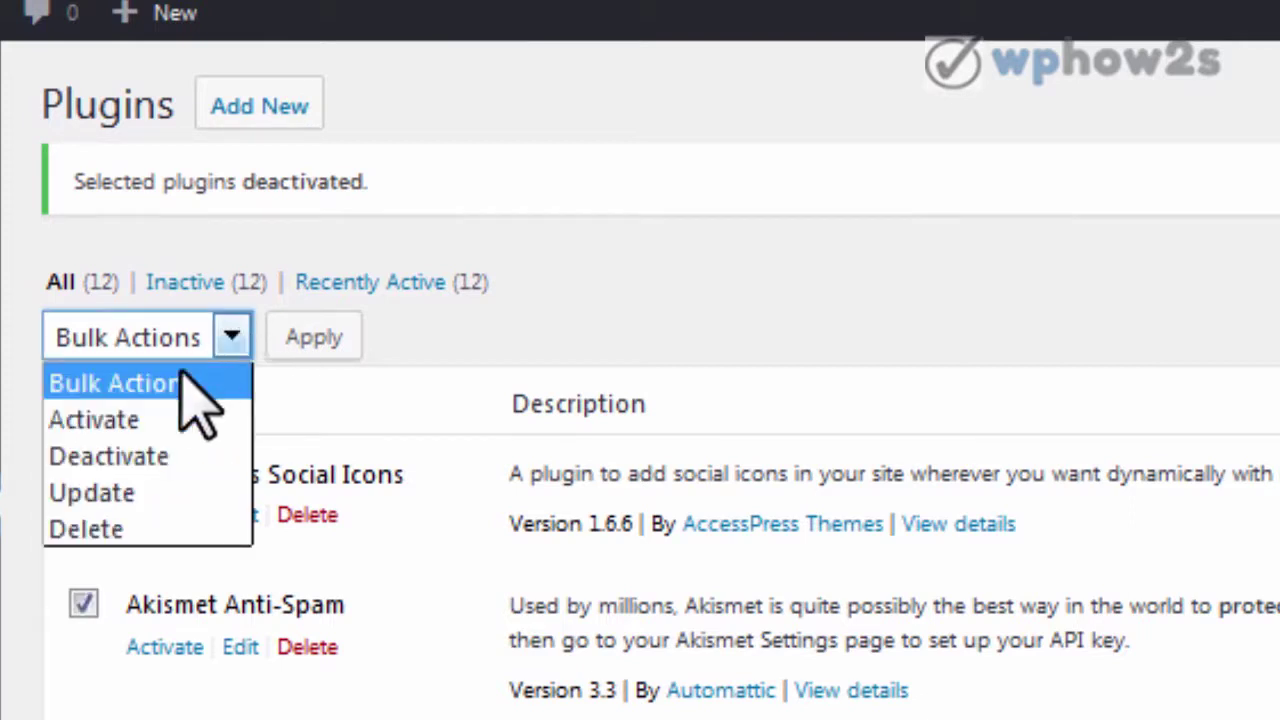
{"action": "left_click", "coordinate": [152, 422]}
{"action": "left_click", "coordinate": [336, 338]}
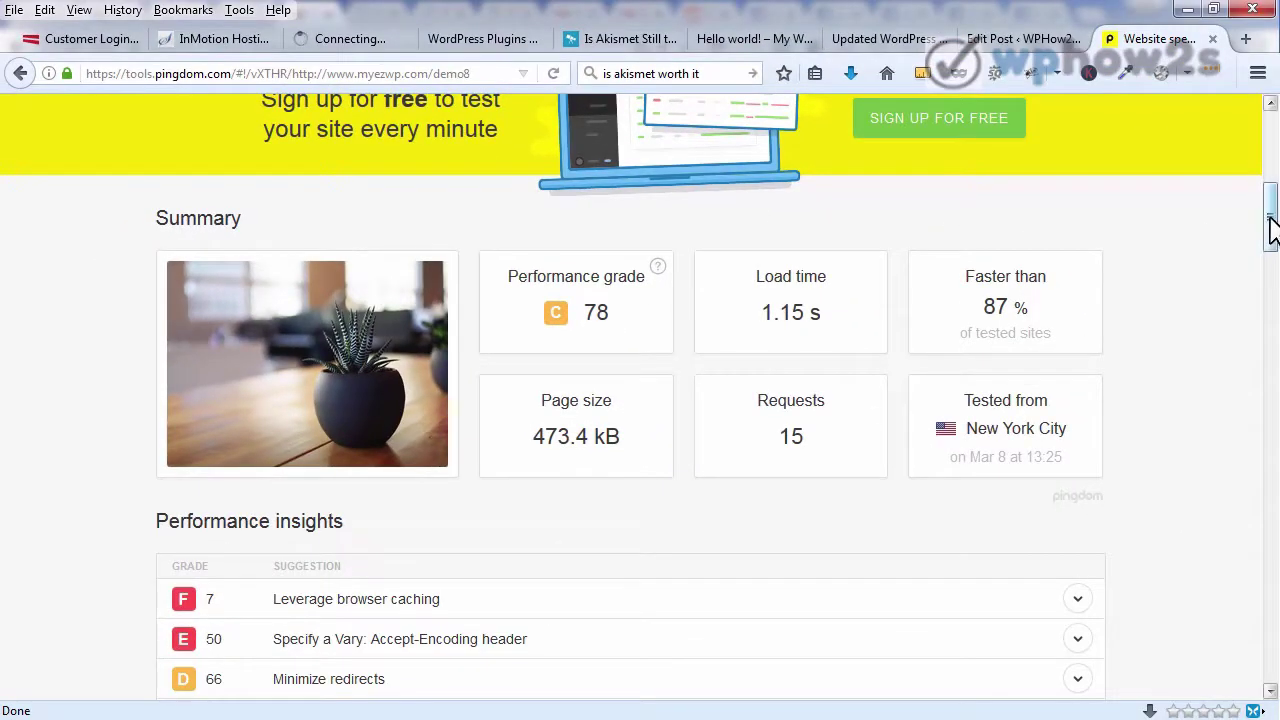
{"action": "left_click_drag", "start_coordinate": [1272, 228], "coordinate": [1272, 171]}
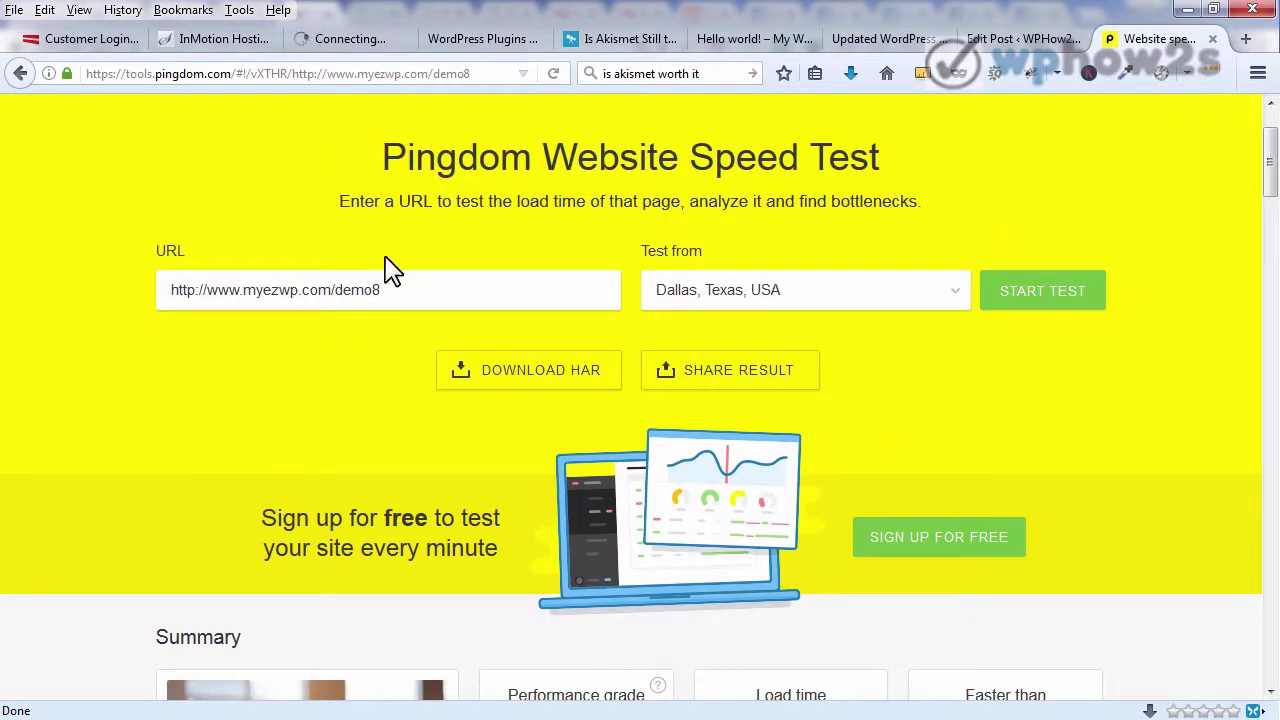
{"action": "left_click", "coordinate": [1024, 300]}
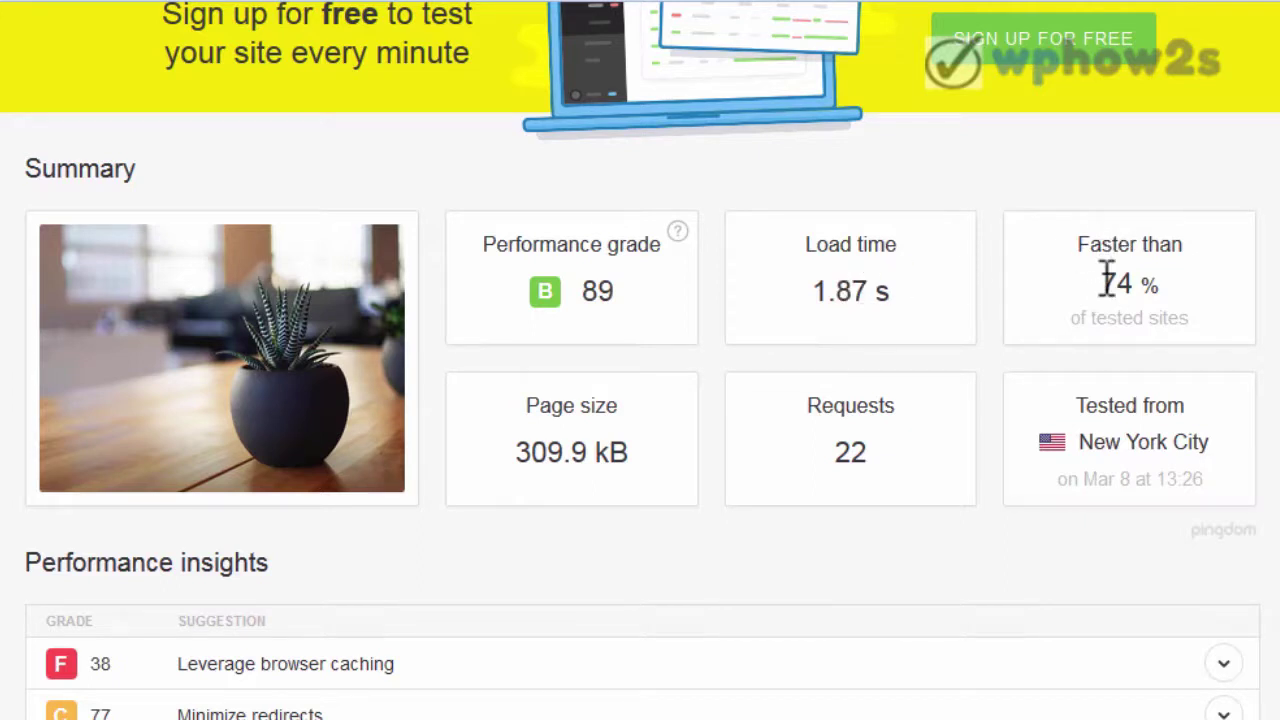
{"action": "left_click_drag", "start_coordinate": [1103, 283], "coordinate": [1143, 280]}
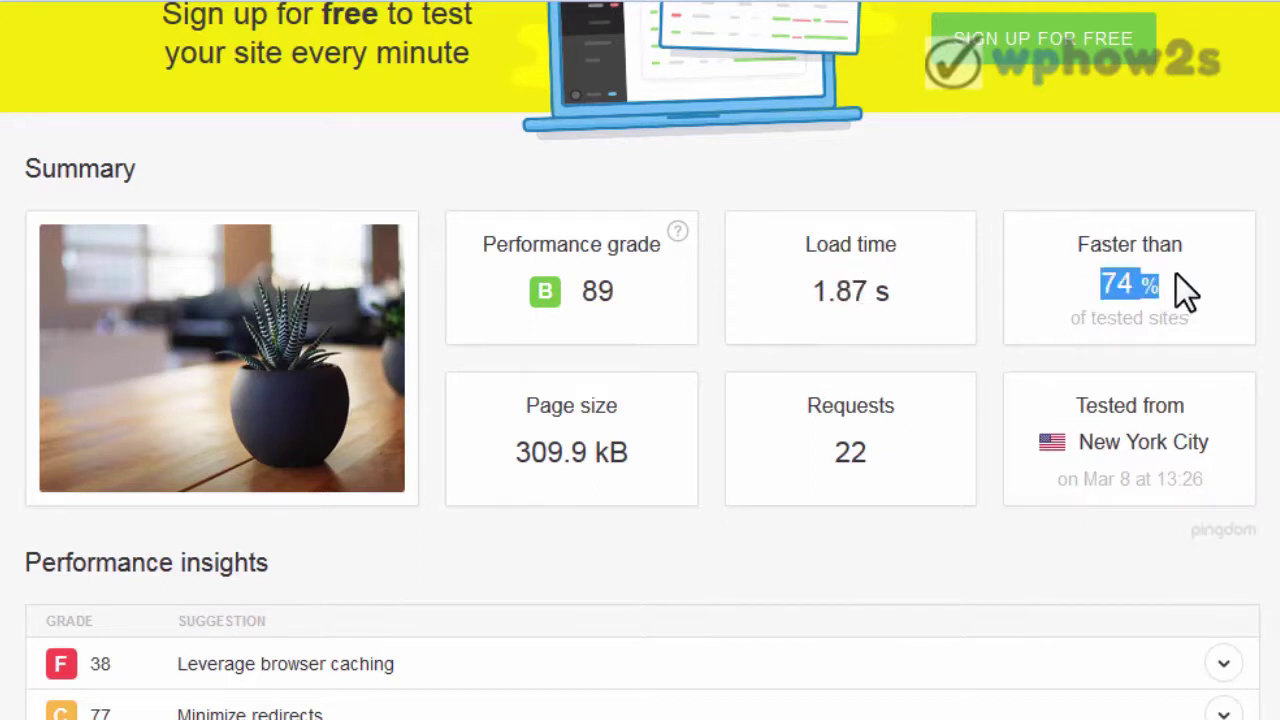
{"action": "left_click", "coordinate": [1176, 274]}
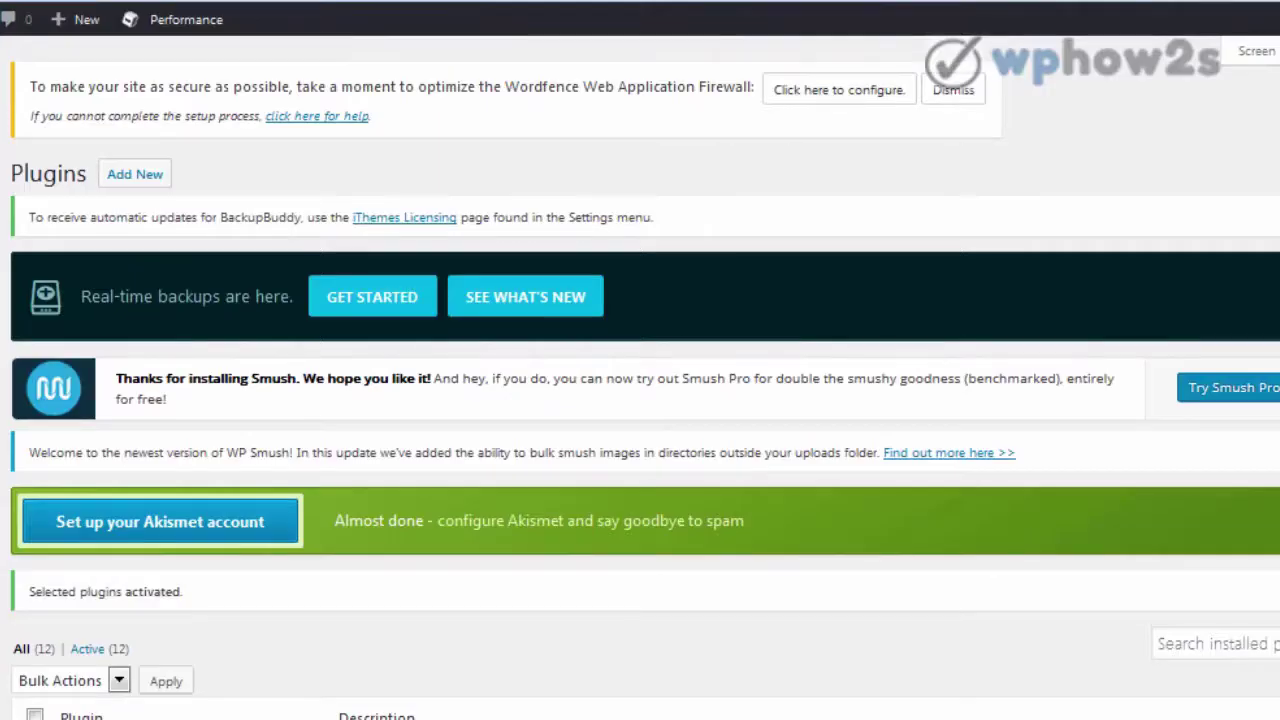
Step: Review the full list of installed plugins in WordPress, from AccessPress Social Icons through WP-SpamShield
{"action": "scroll", "coordinate": [1200, 270], "scroll_direction": "down", "scroll_amount": 5}
{"action": "scroll", "coordinate": [1240, 310], "scroll_direction": "down", "scroll_amount": 2}
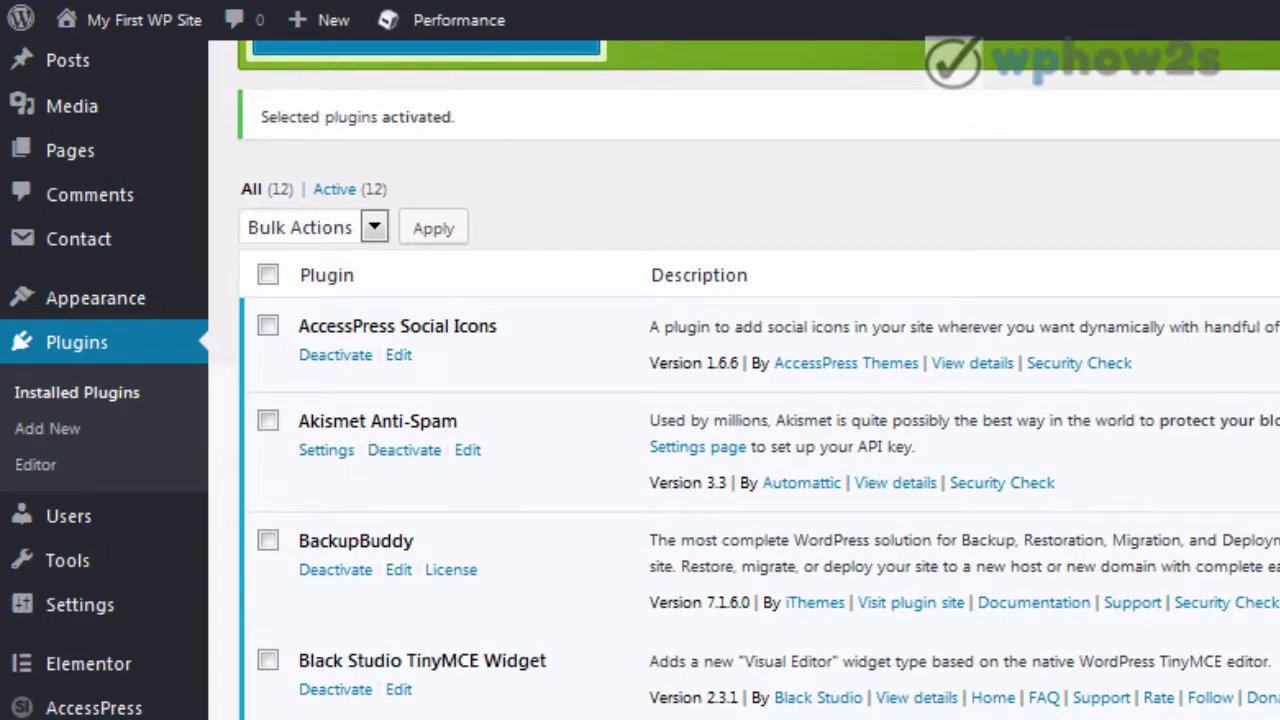
{"action": "scroll", "coordinate": [760, 400], "scroll_direction": "down", "scroll_amount": 2}
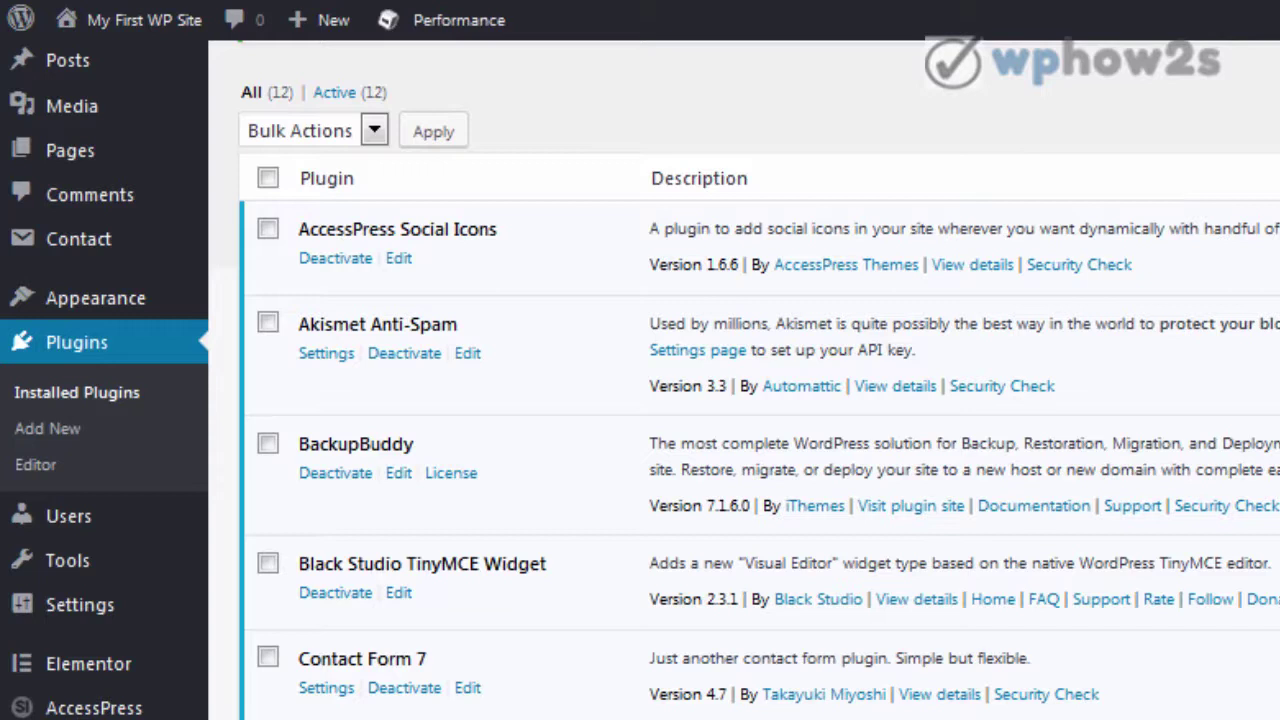
{"action": "scroll", "coordinate": [748, 380], "scroll_direction": "down", "scroll_amount": 2}
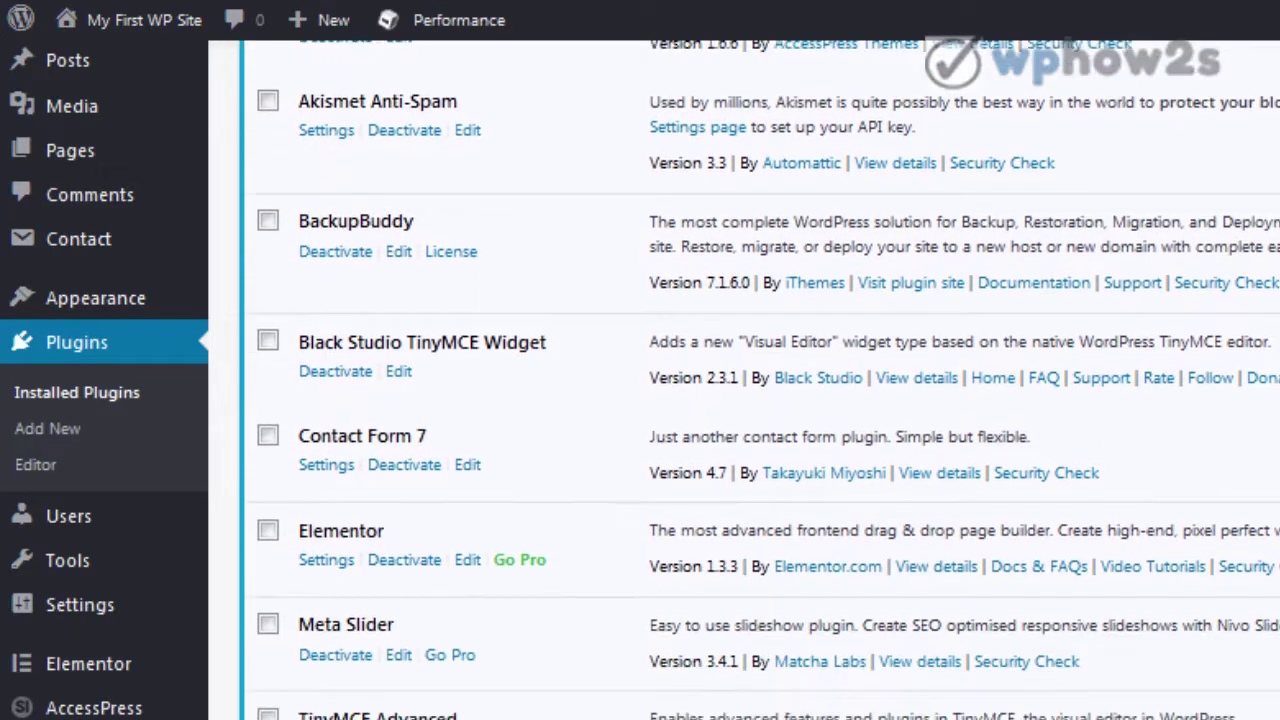
{"action": "scroll", "coordinate": [762, 380], "scroll_direction": "down", "scroll_amount": 4}
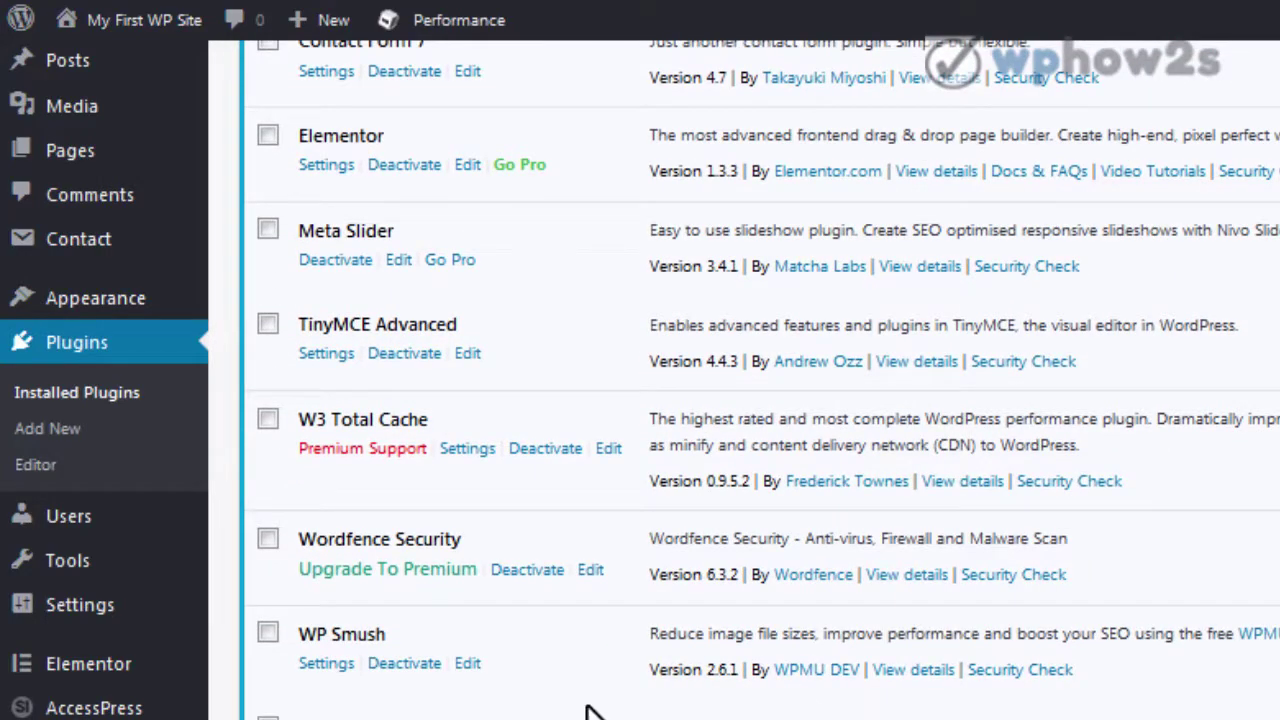
{"action": "scroll", "coordinate": [375, 680], "scroll_direction": "down", "scroll_amount": 1}
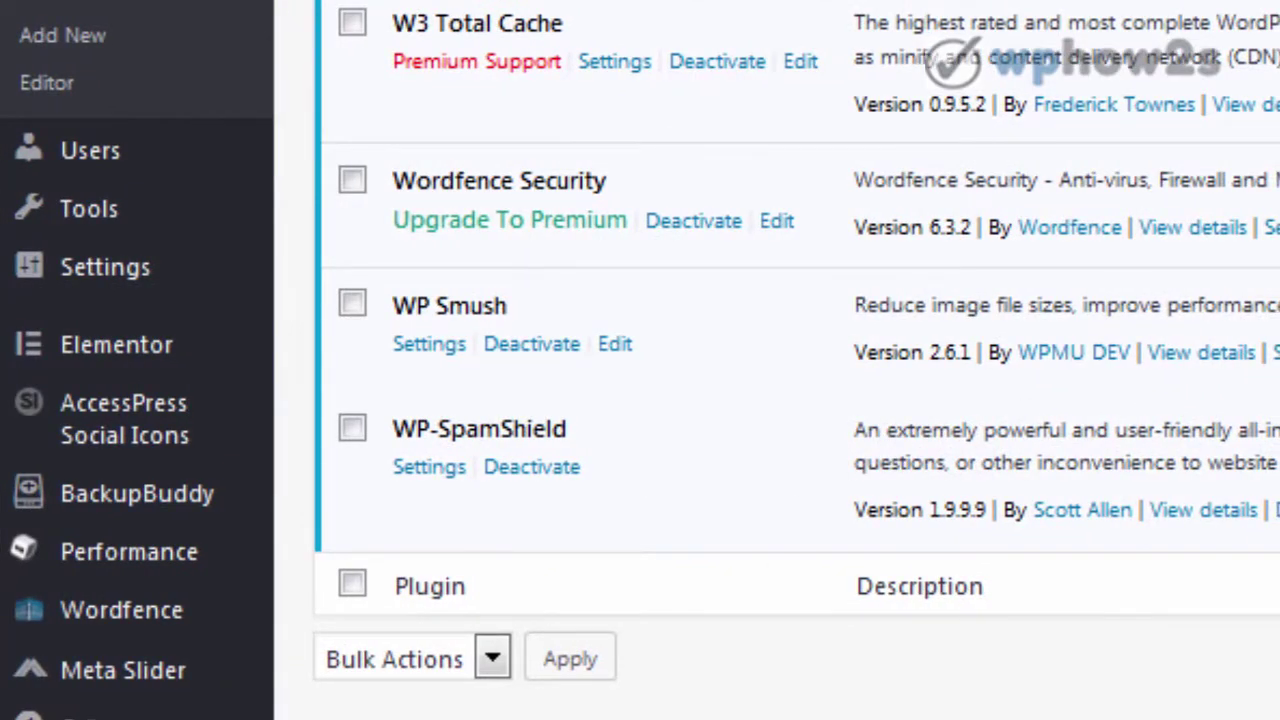
Step: Deactivate and delete the Akismet Anti-Spam plugin, and look over the remaining plugins
{"action": "scroll", "coordinate": [990, 340], "scroll_direction": "up", "scroll_amount": 10}
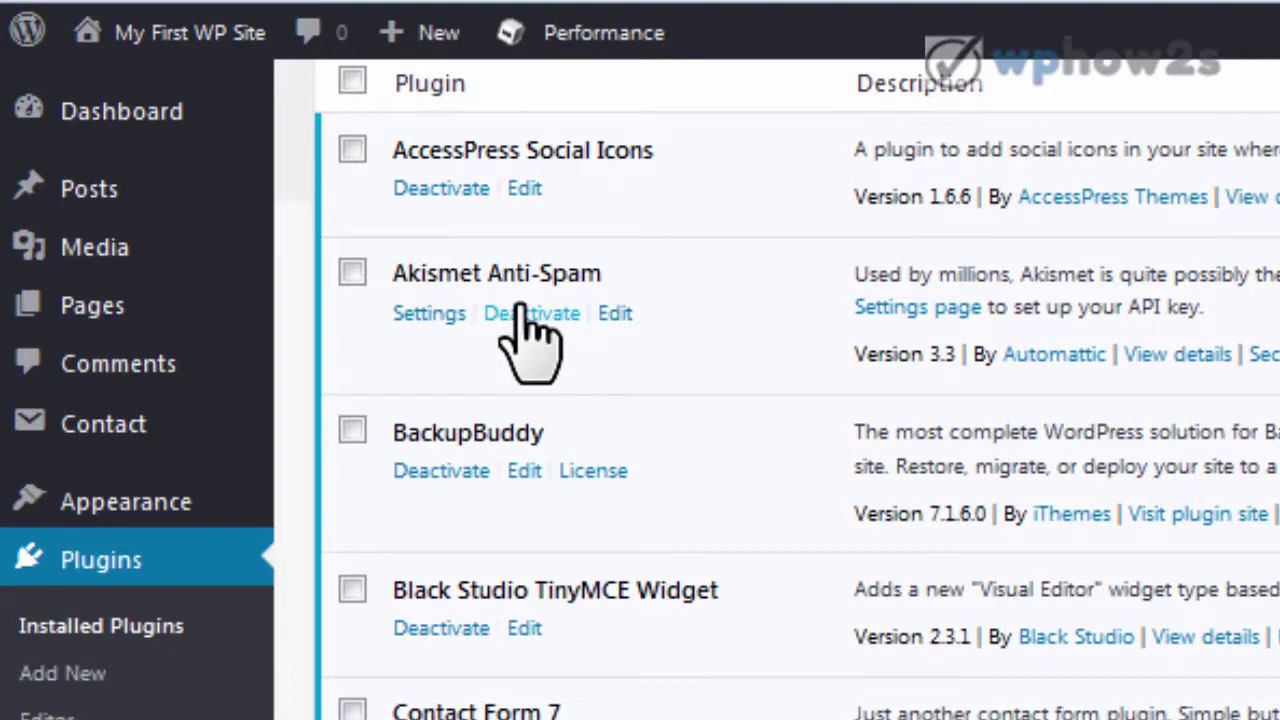
{"action": "left_click", "coordinate": [520, 310]}
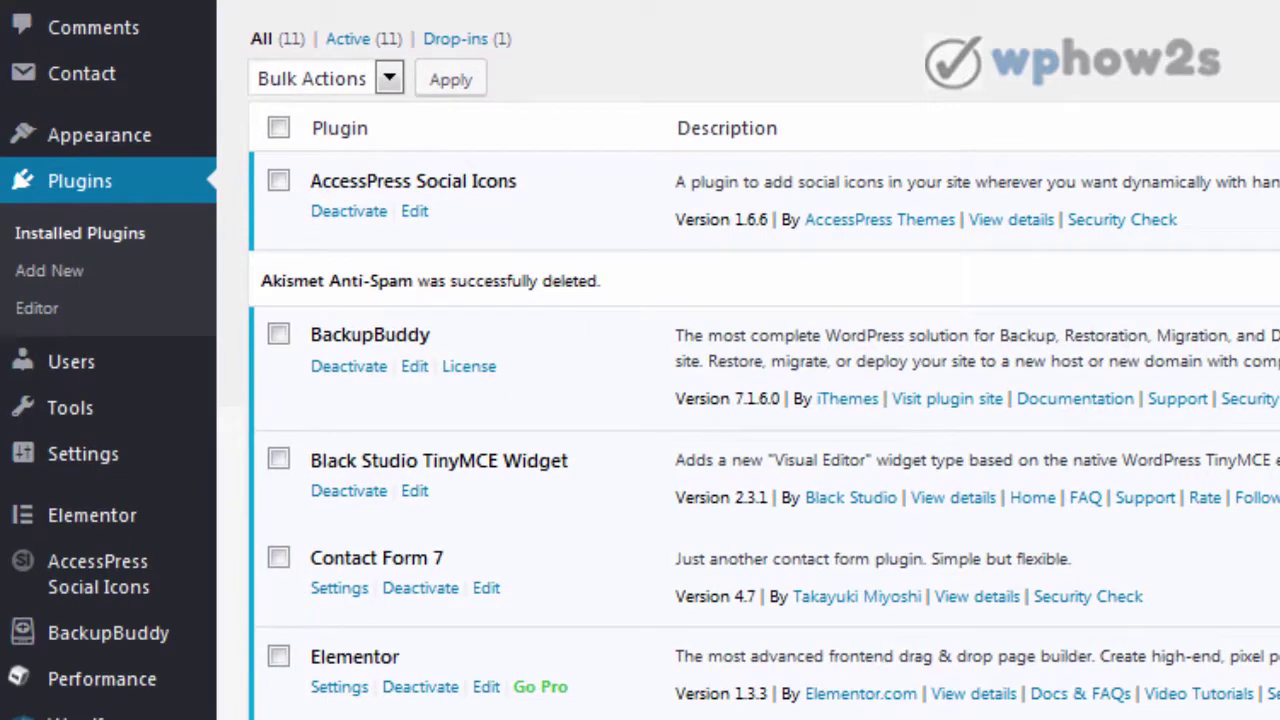
{"action": "scroll", "coordinate": [760, 400], "scroll_direction": "down", "scroll_amount": 5}
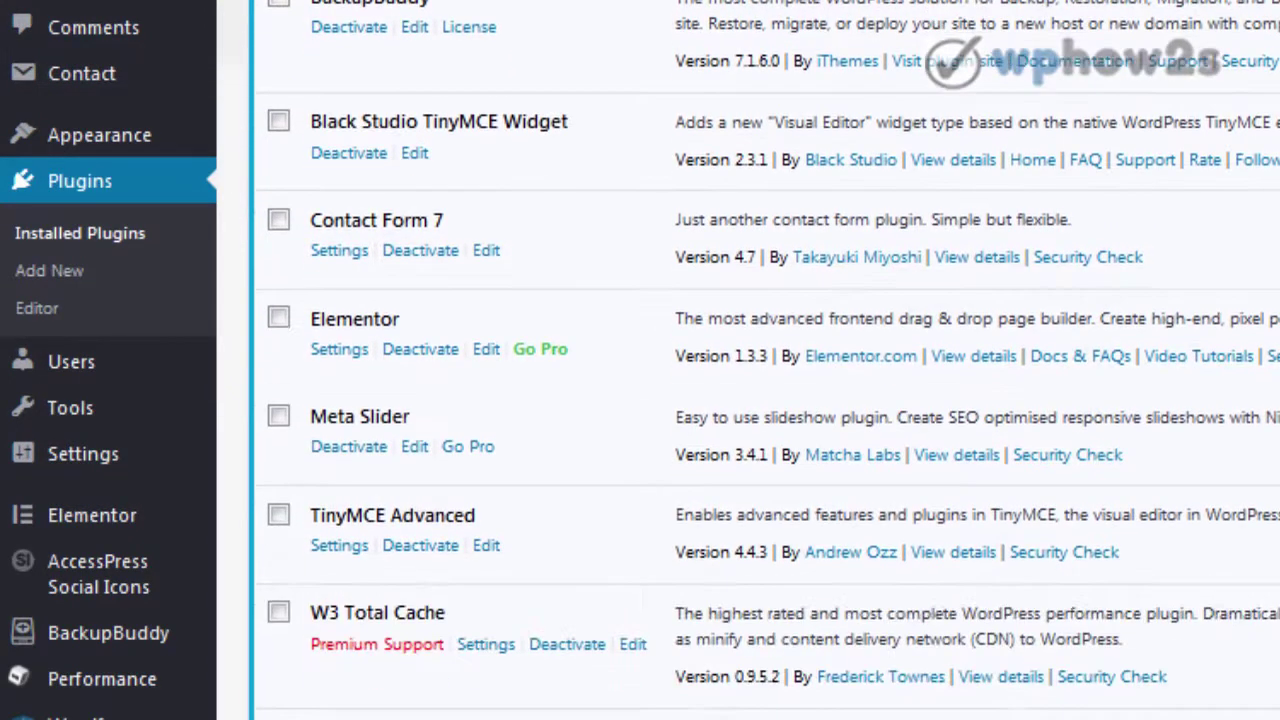
Step: In the TinyMCE Advanced settings, add the Strikethrough, Background color and Horizontal line buttons to the editor toolbars and save the changes
{"action": "scroll", "coordinate": [760, 400], "scroll_direction": "down", "scroll_amount": 1}
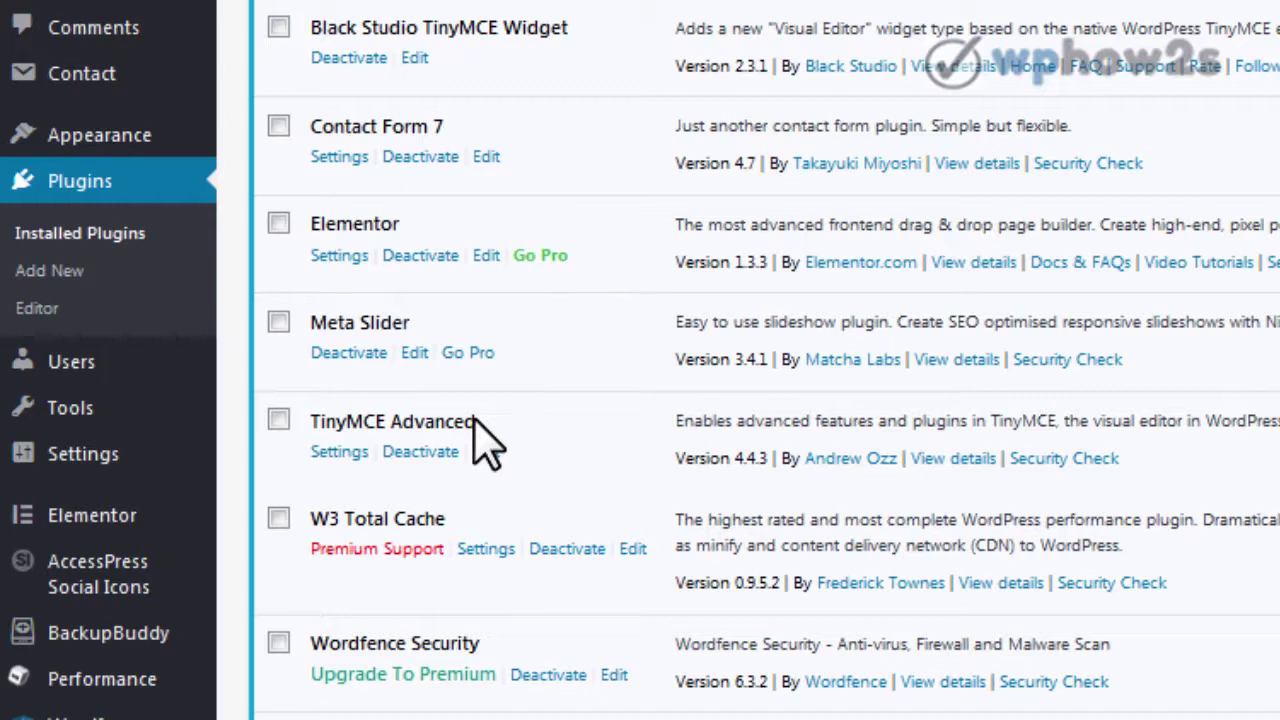
{"action": "mouse_move", "coordinate": [86, 457]}
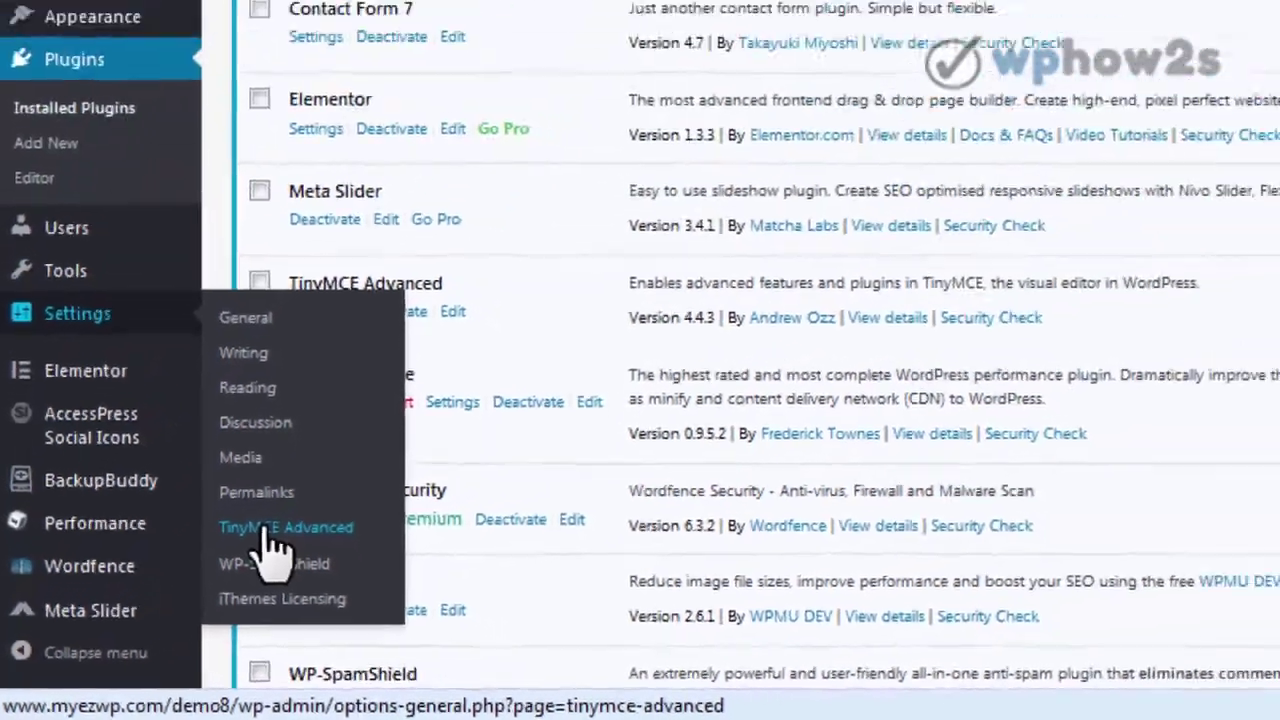
{"action": "left_click", "coordinate": [381, 448]}
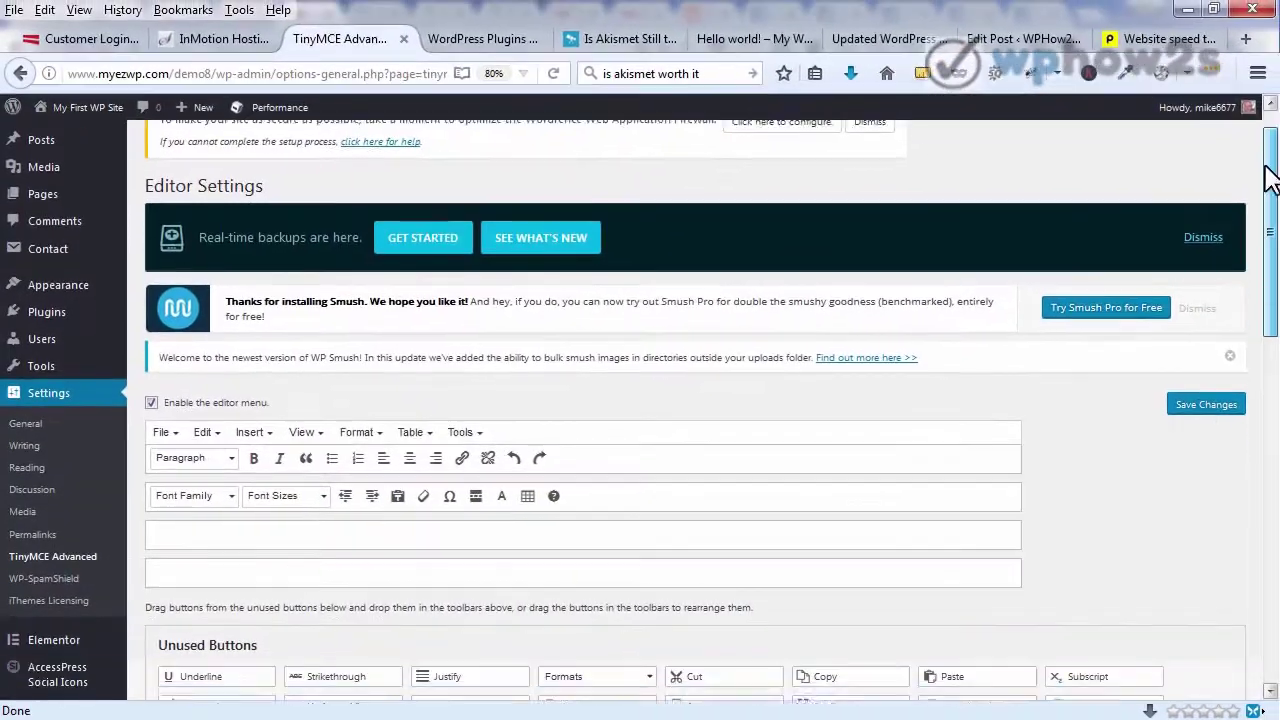
{"action": "left_click_drag", "start_coordinate": [1268, 175], "coordinate": [1250, 243]}
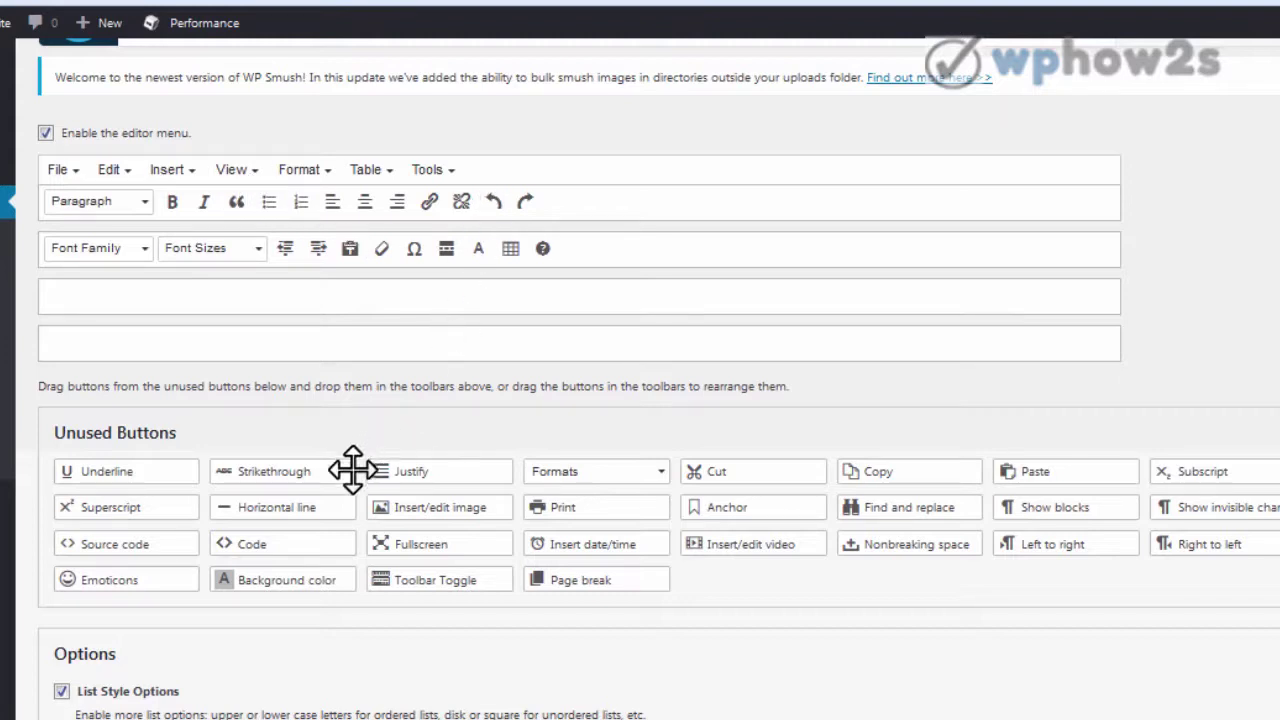
{"action": "left_click_drag", "start_coordinate": [260, 466], "coordinate": [598, 244]}
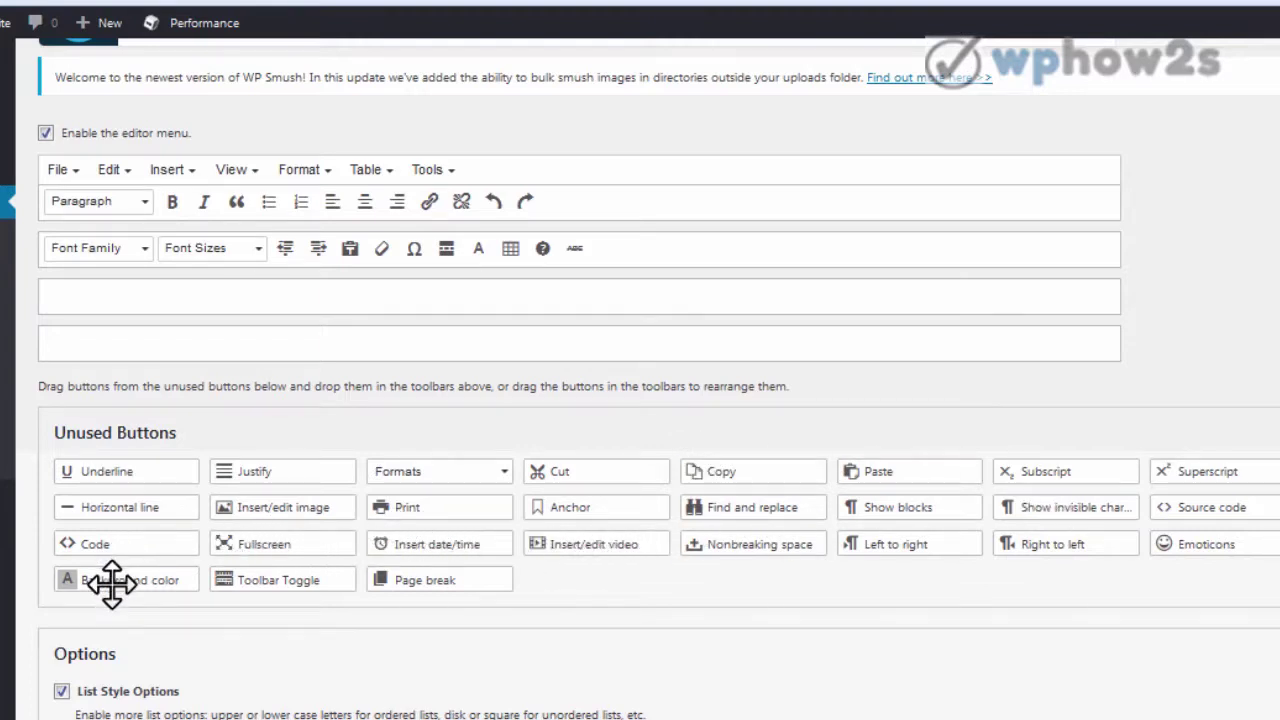
{"action": "left_click_drag", "start_coordinate": [111, 584], "coordinate": [540, 256]}
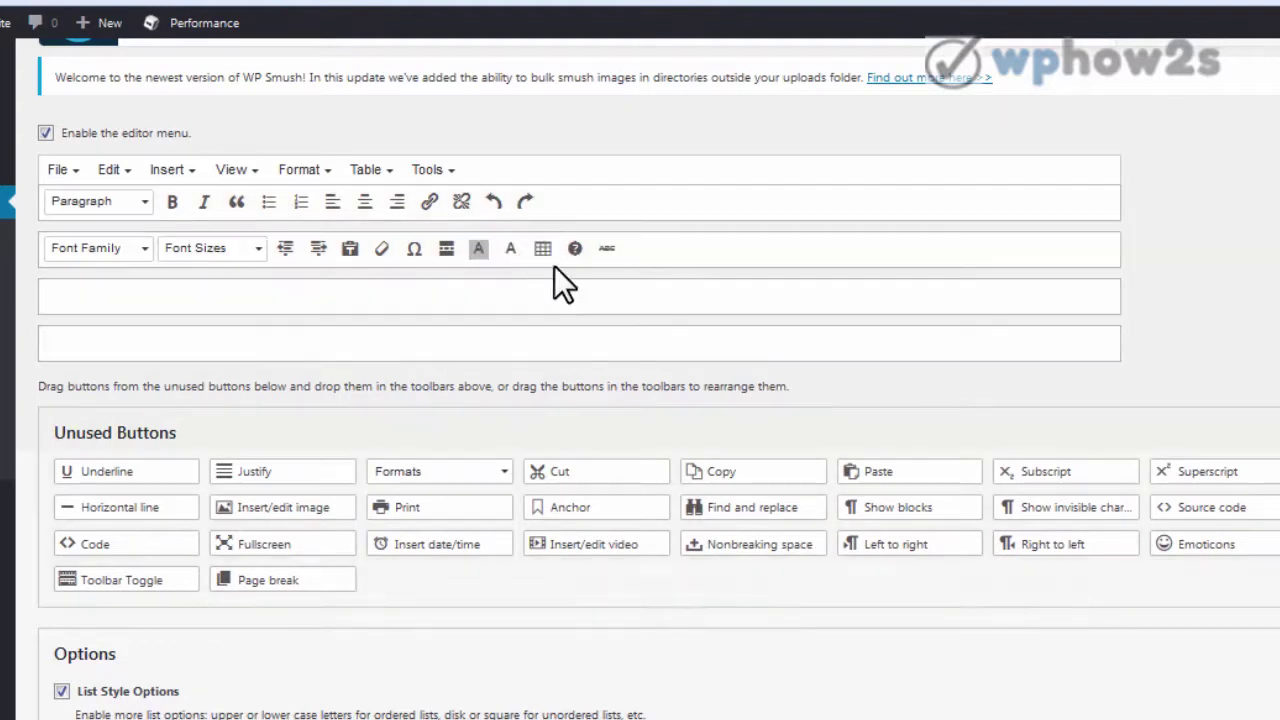
{"action": "left_click_drag", "start_coordinate": [154, 514], "coordinate": [658, 206]}
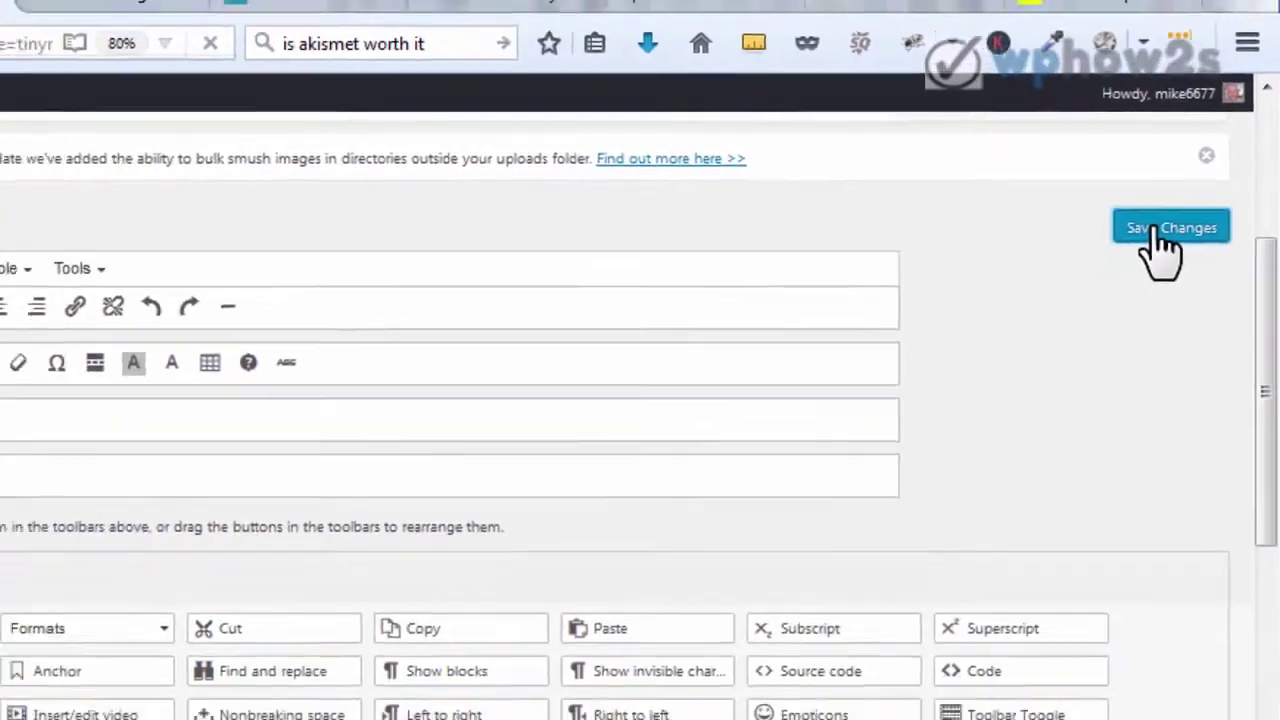
{"action": "left_click", "coordinate": [1160, 240]}
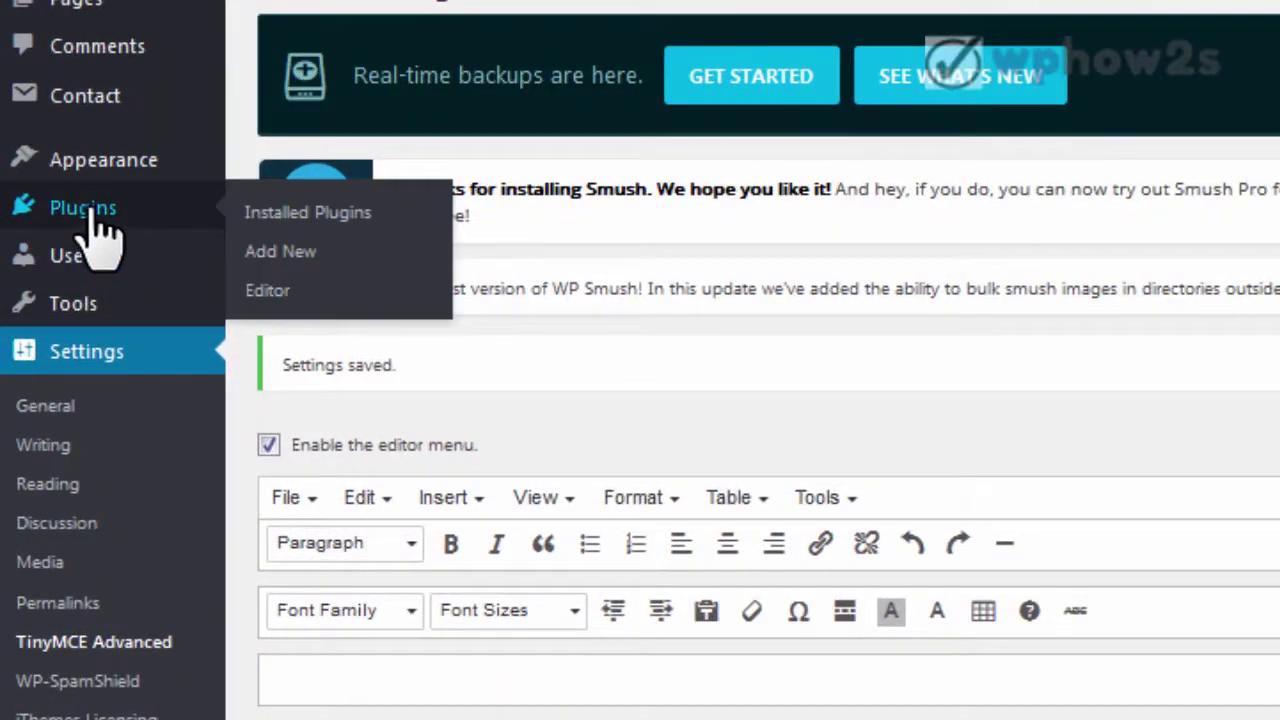
Step: Return to the installed plugins list and open the General Settings of W3 Total Cache
{"action": "left_click", "coordinate": [90, 215]}
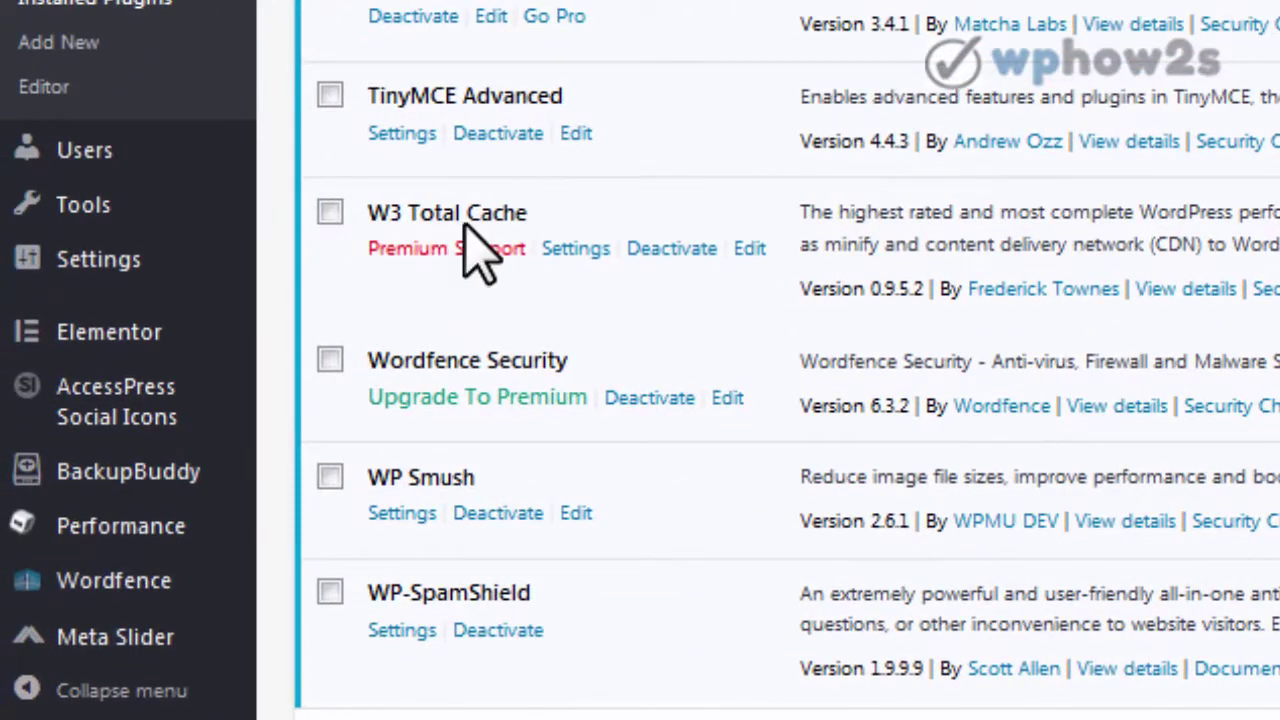
{"action": "mouse_move", "coordinate": [150, 528]}
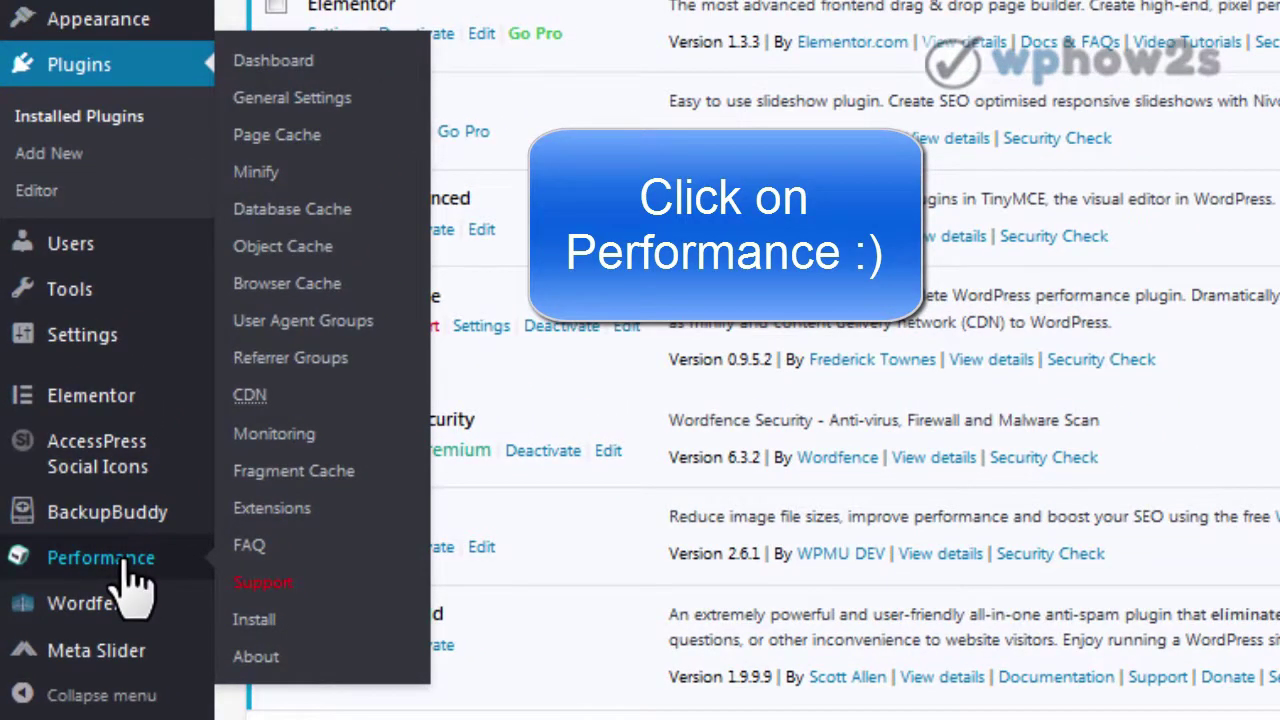
{"action": "left_click", "coordinate": [124, 566]}
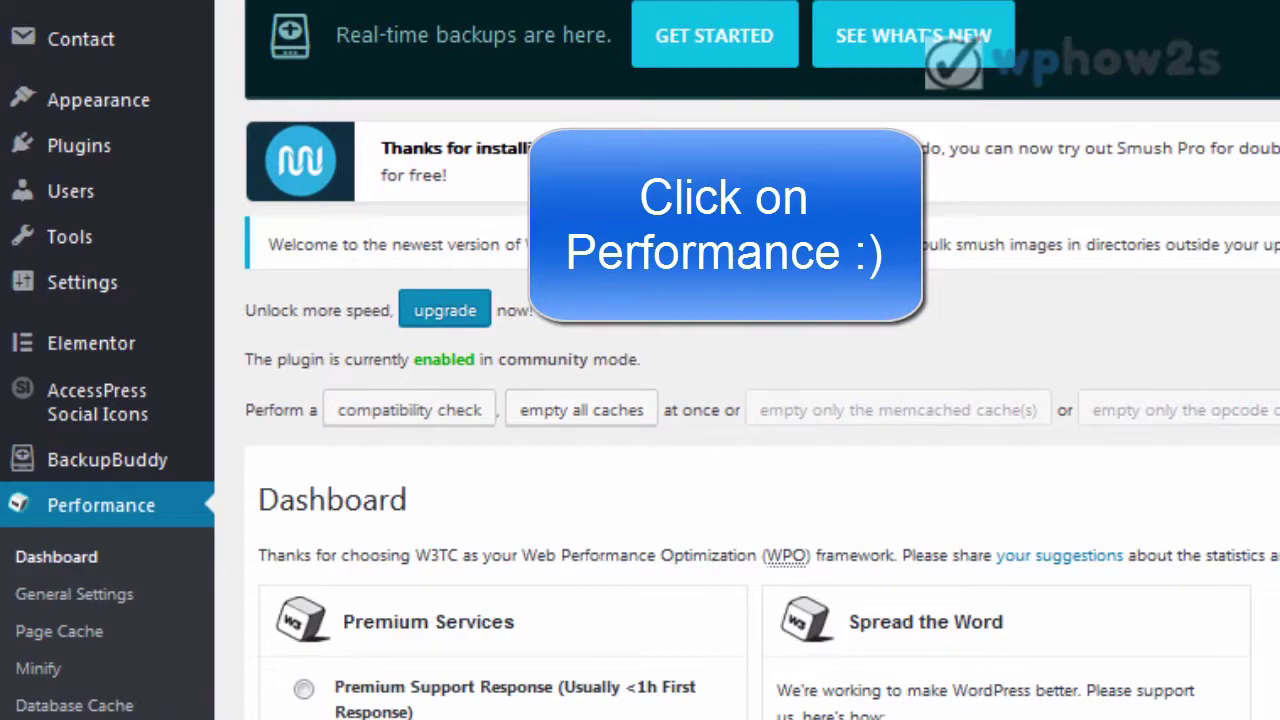
{"action": "scroll", "coordinate": [640, 360], "scroll_direction": "down", "scroll_amount": 5}
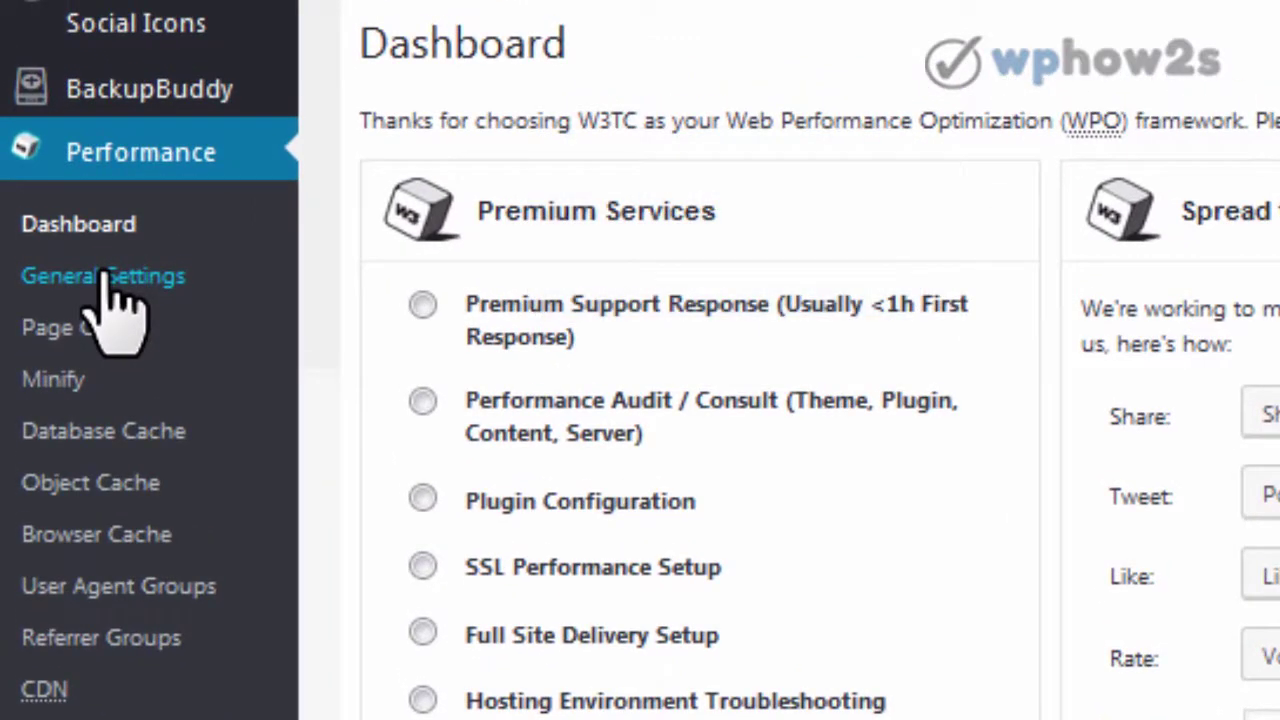
{"action": "left_click", "coordinate": [165, 162]}
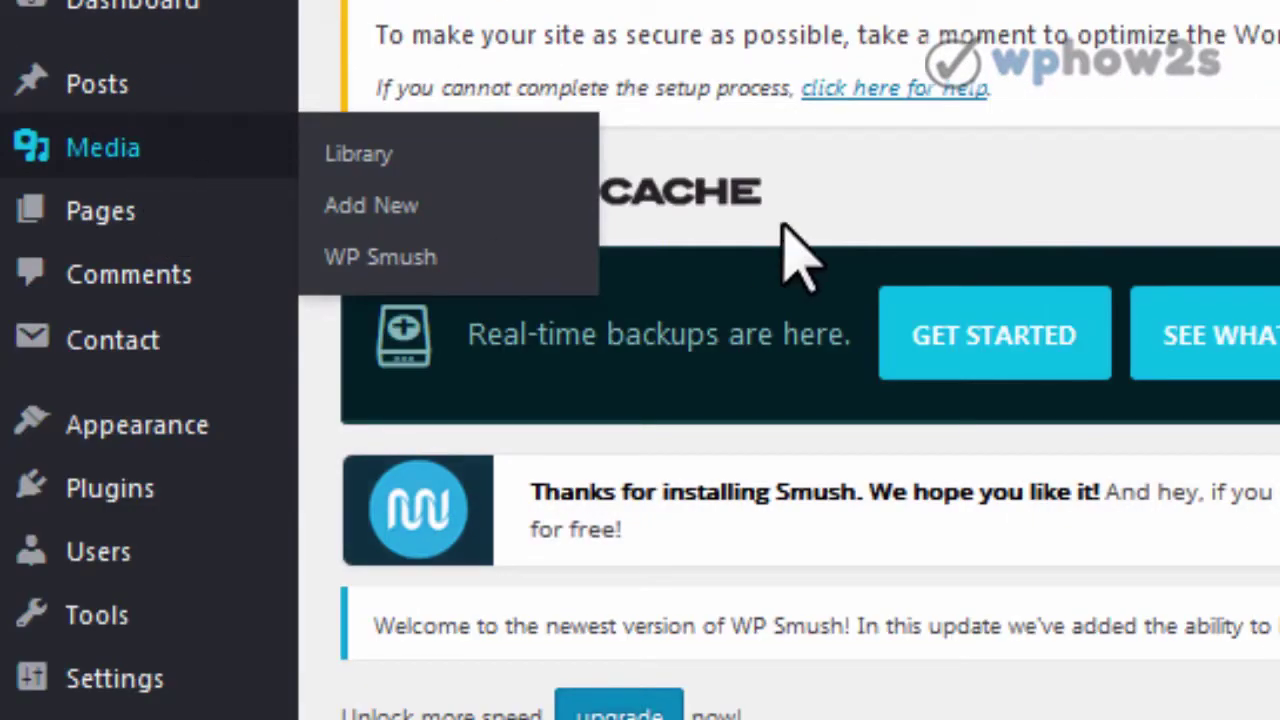
{"action": "scroll", "coordinate": [1230, 465], "scroll_direction": "down", "scroll_amount": 10}
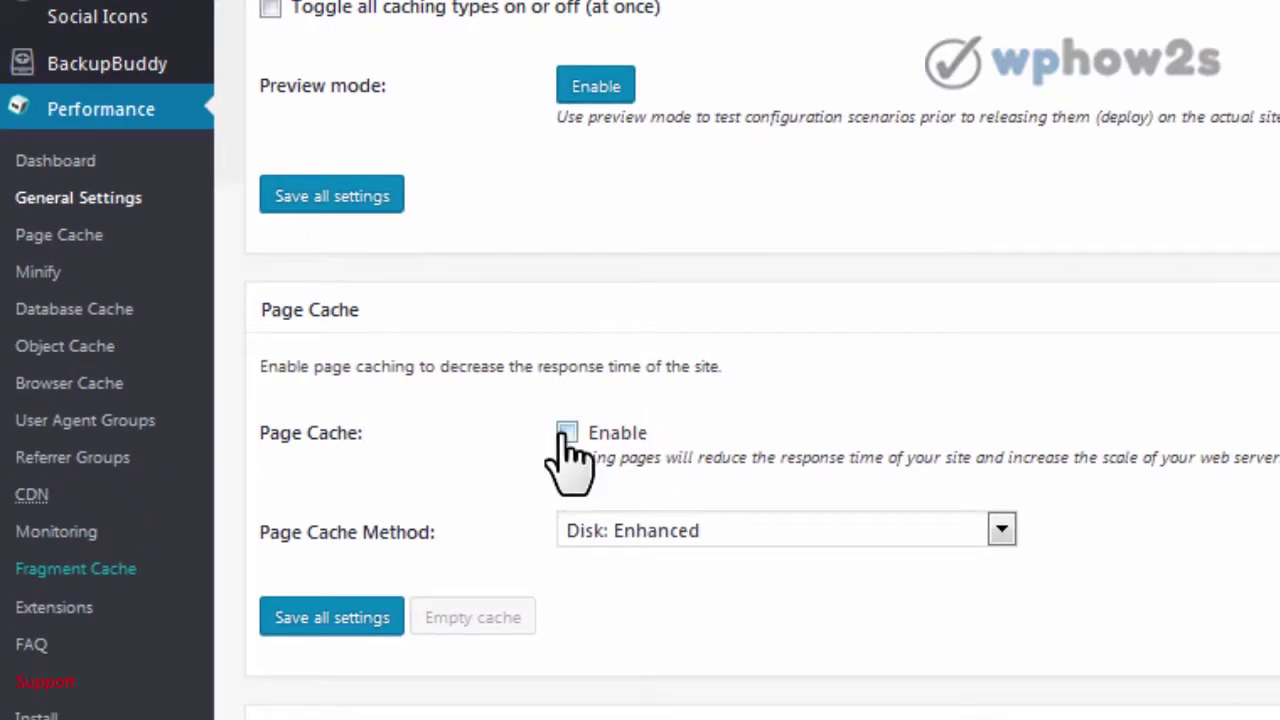
Step: Enable Page Cache with the Disk: Enhanced method, save all settings, and look over the database, object and browser cache sections
{"action": "left_click", "coordinate": [565, 432]}
{"action": "left_click", "coordinate": [1000, 545]}
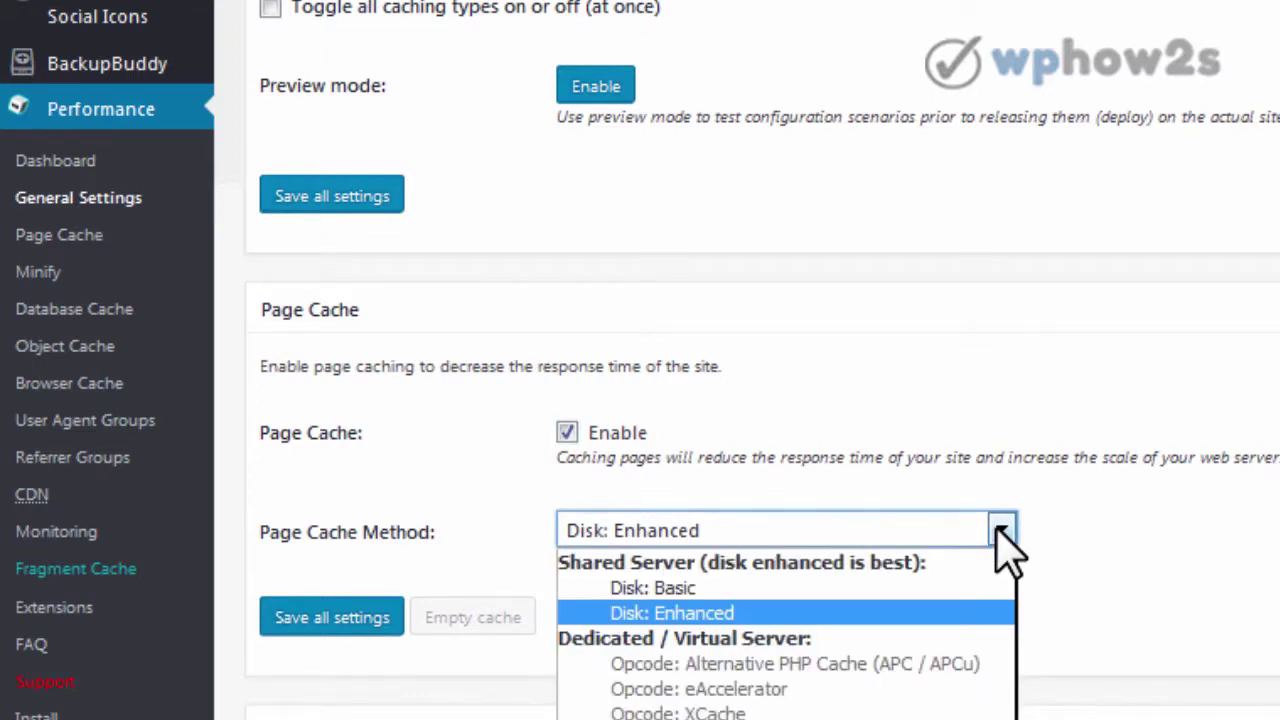
{"action": "left_click", "coordinate": [680, 613]}
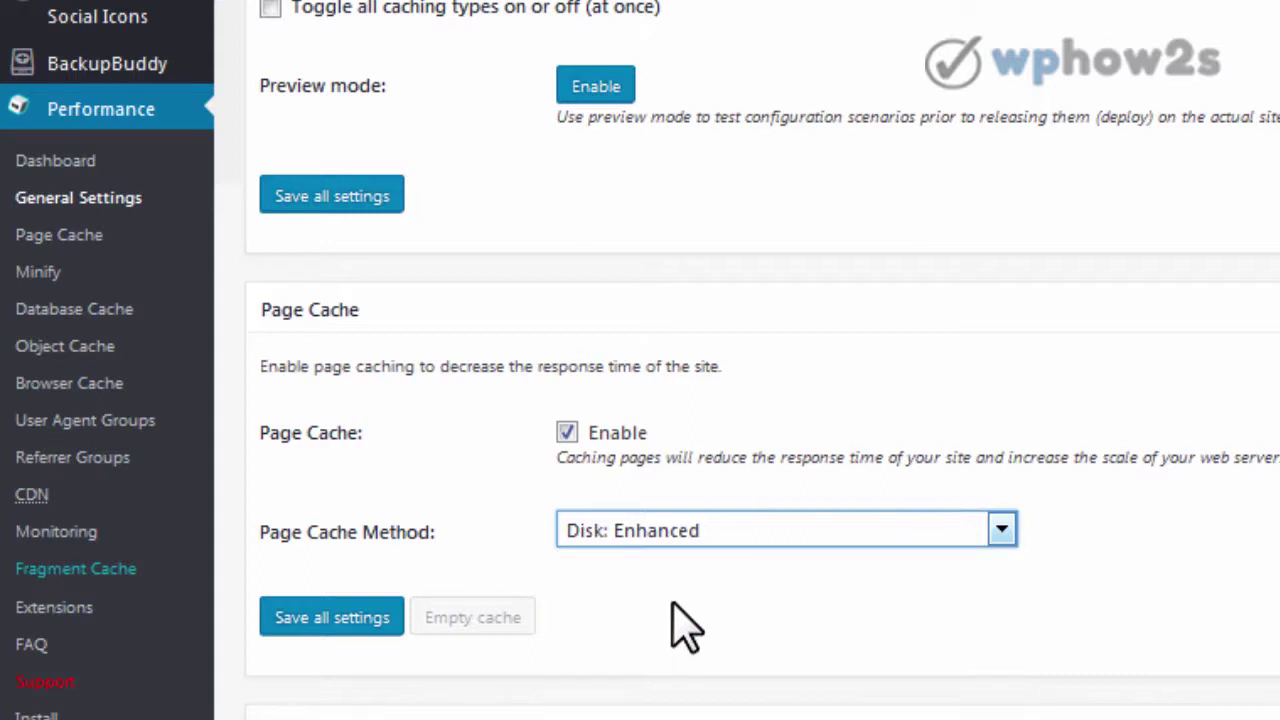
{"action": "left_click", "coordinate": [355, 617]}
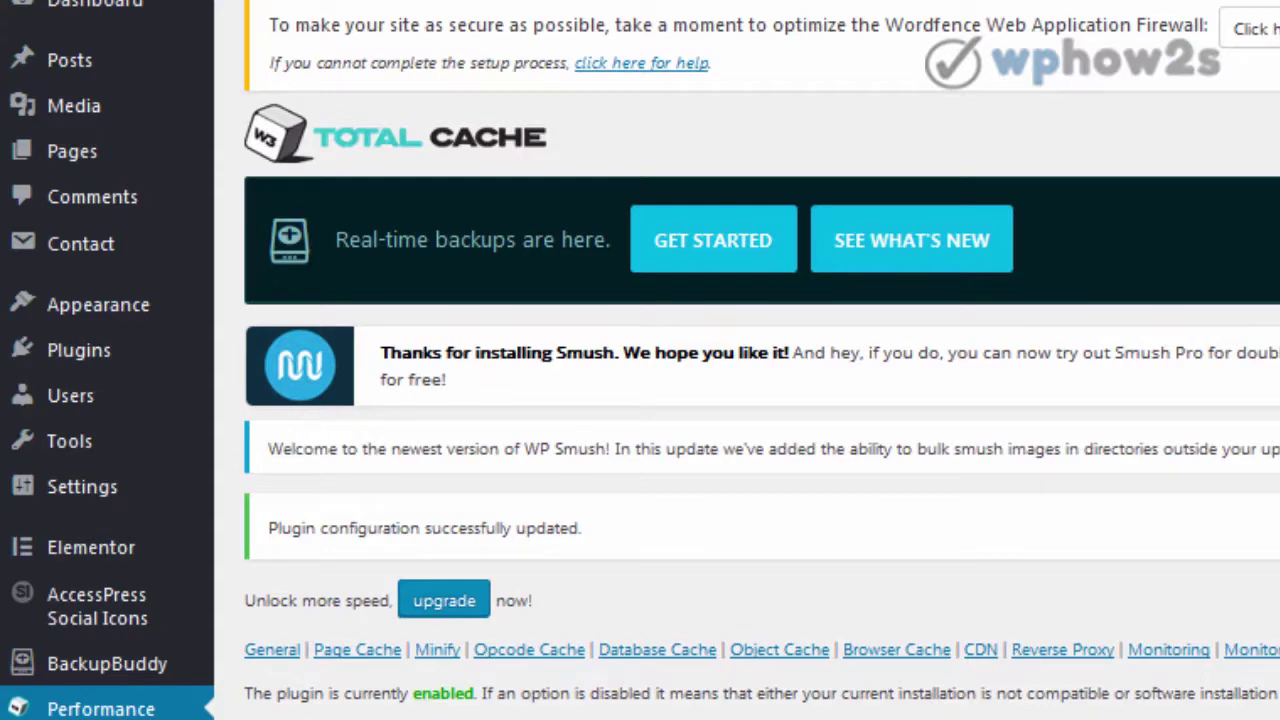
{"action": "scroll", "coordinate": [760, 400], "scroll_direction": "down", "scroll_amount": 20}
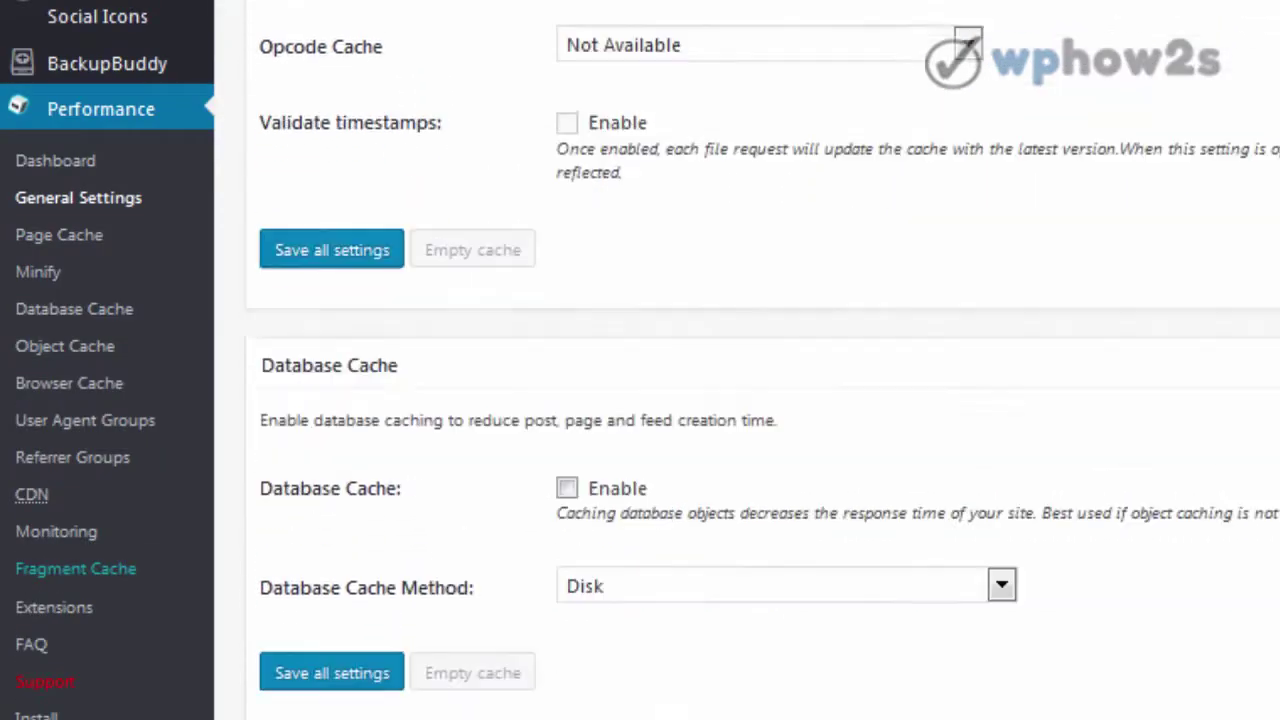
{"action": "scroll", "coordinate": [1012, 388], "scroll_direction": "down", "scroll_amount": 6}
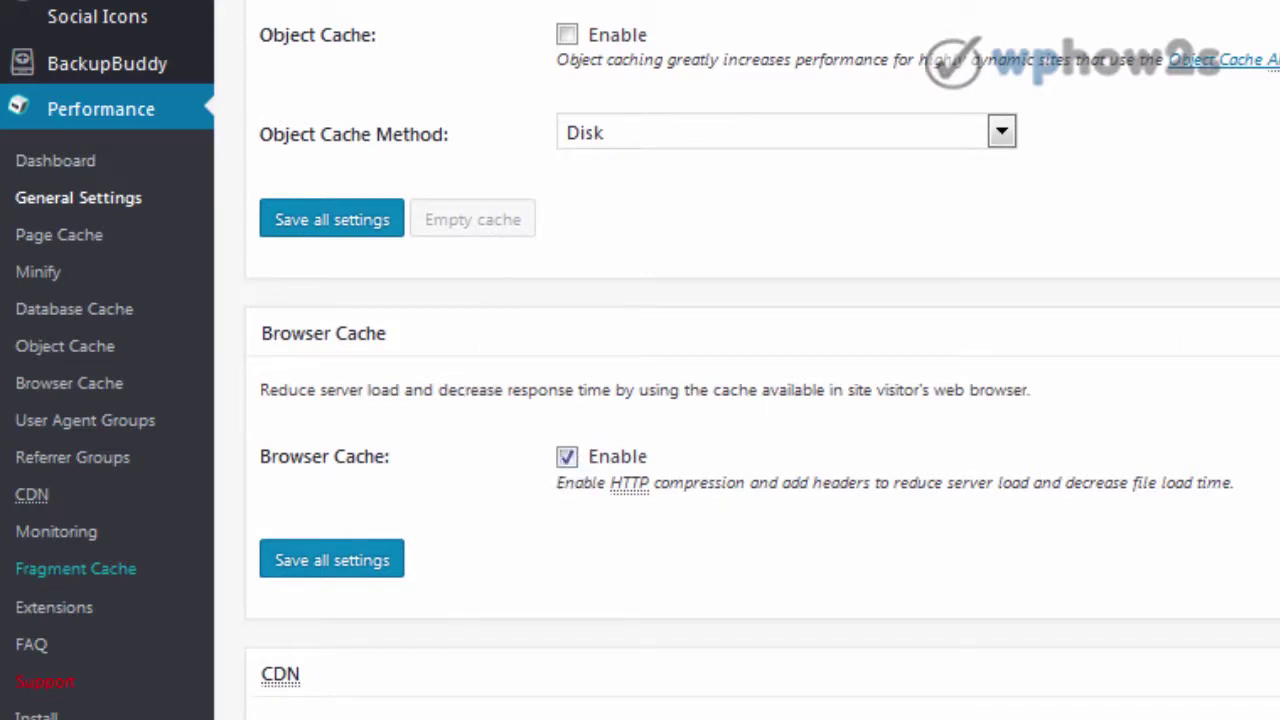
{"action": "scroll", "coordinate": [640, 360], "scroll_direction": "up", "scroll_amount": 5}
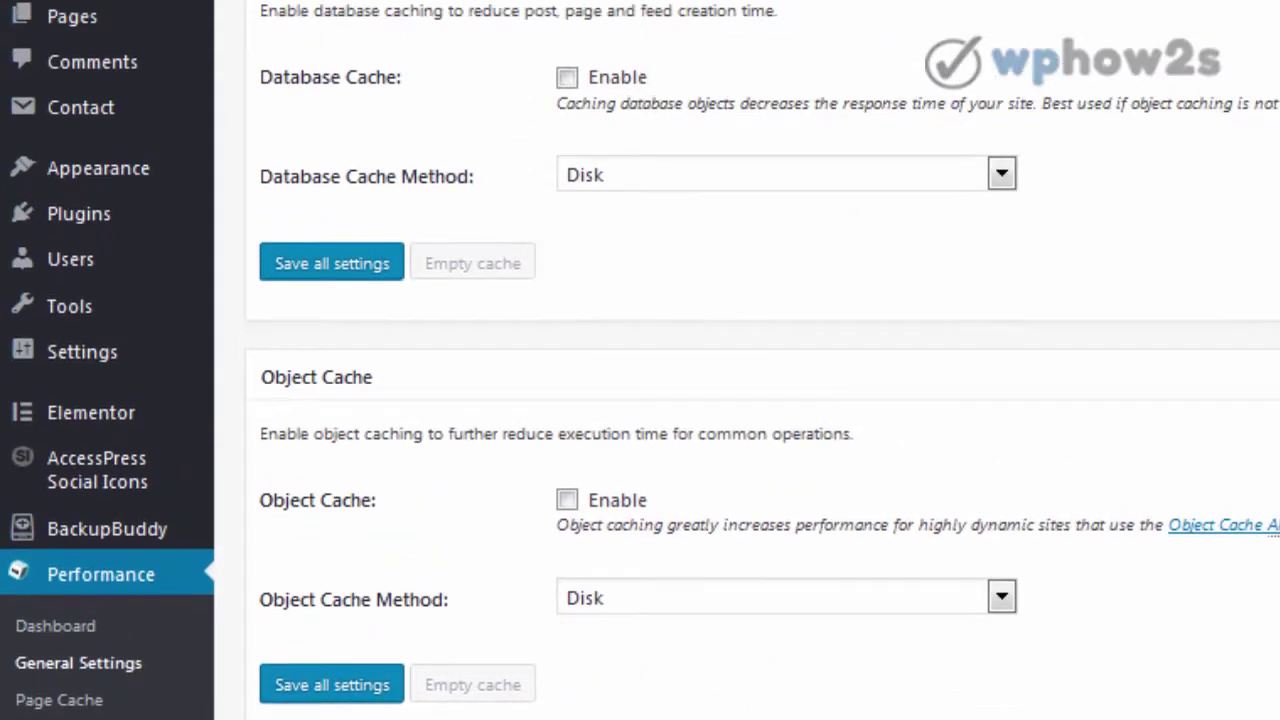
Step: Open the WP Smush settings from the installed plugins list and enable Resize Savings
{"action": "mouse_move", "coordinate": [36, 224]}
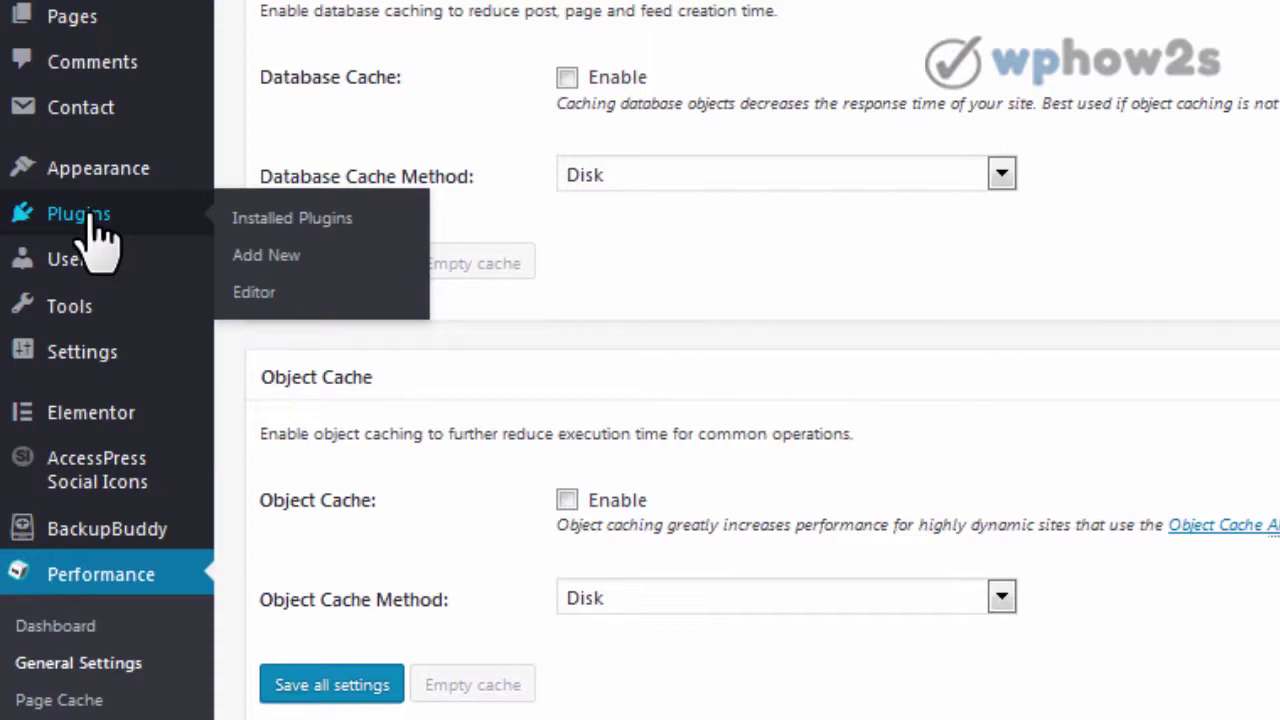
{"action": "left_click", "coordinate": [285, 222]}
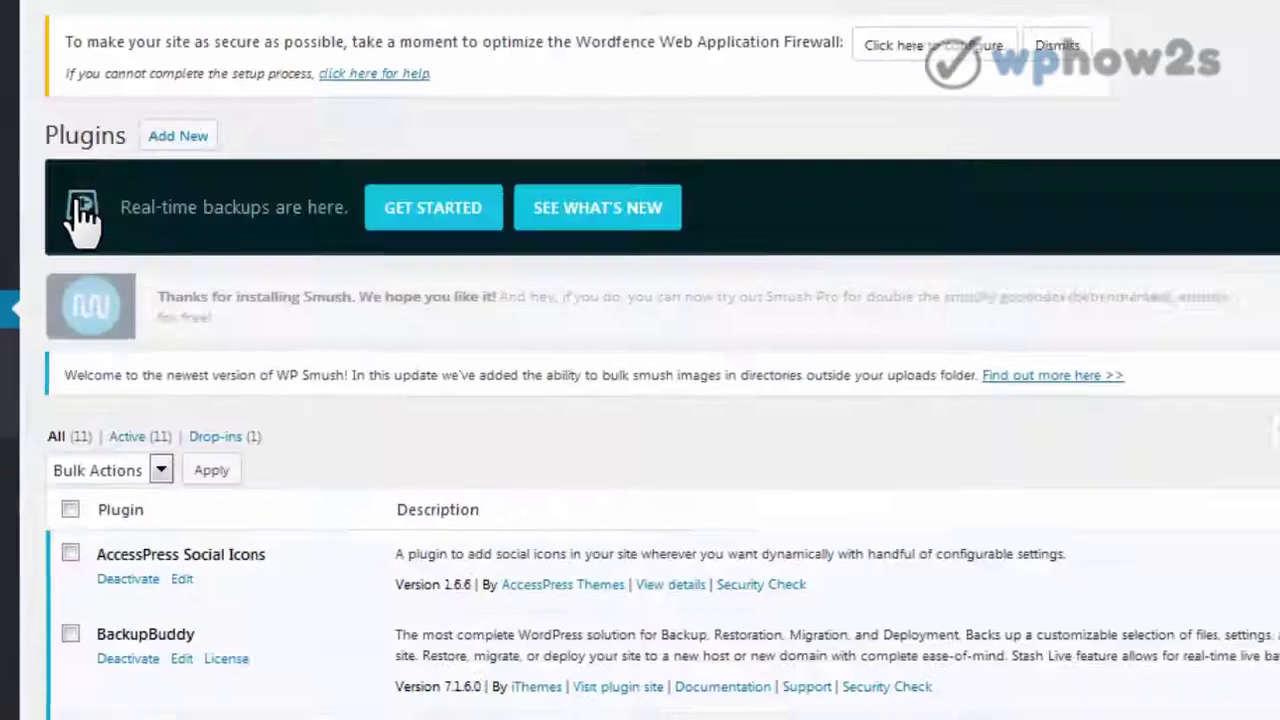
{"action": "scroll", "coordinate": [659, 368], "scroll_direction": "down", "scroll_amount": 1}
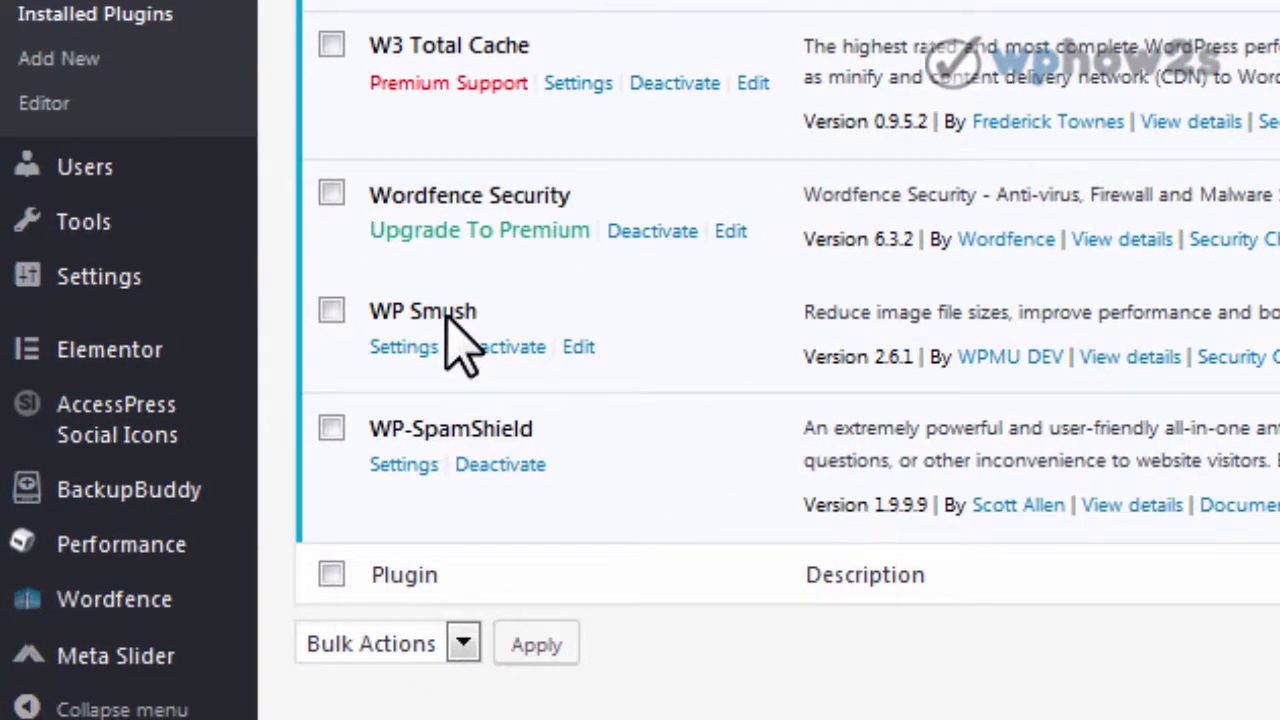
{"action": "left_click", "coordinate": [401, 350]}
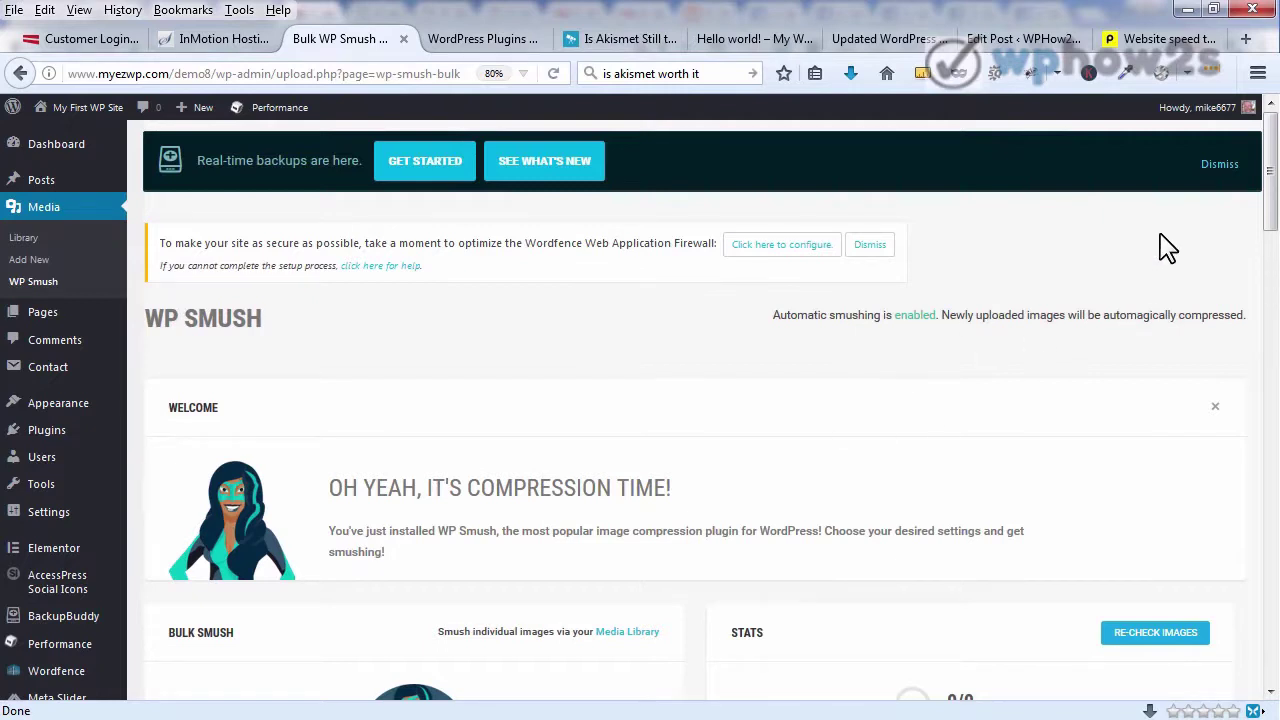
{"action": "left_click_drag", "start_coordinate": [1272, 145], "coordinate": [1268, 228]}
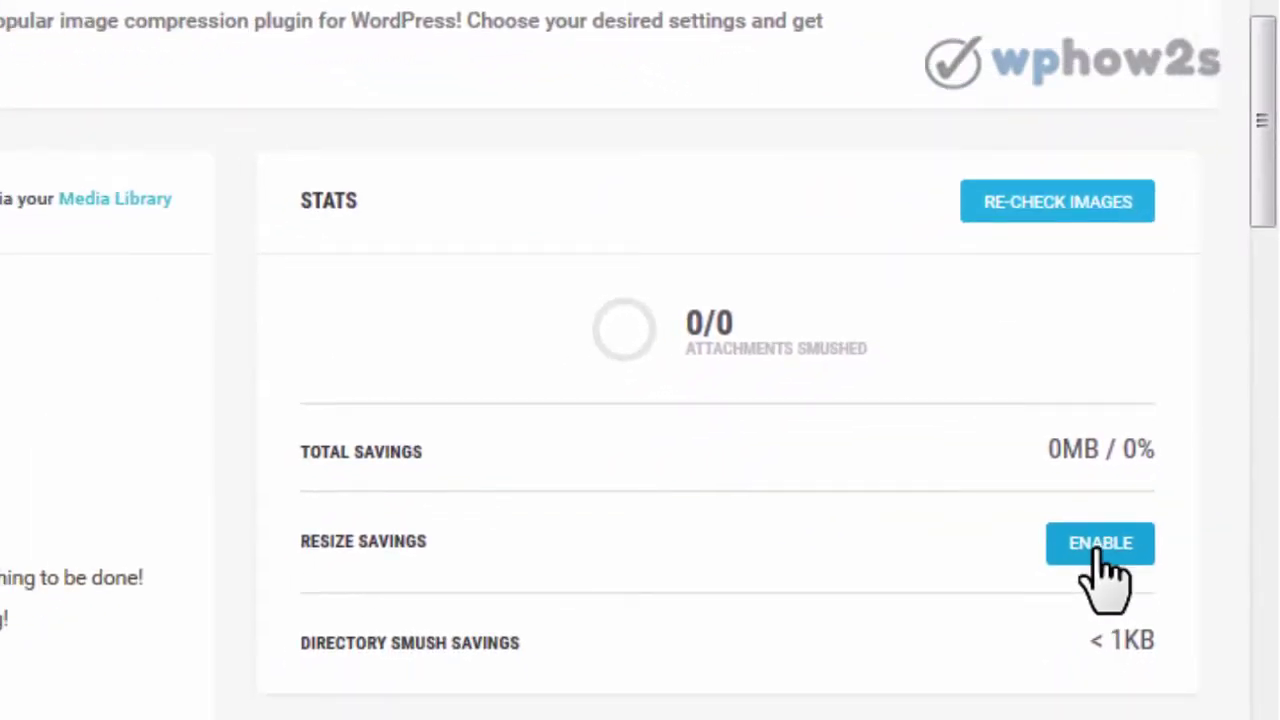
{"action": "left_click", "coordinate": [1098, 549]}
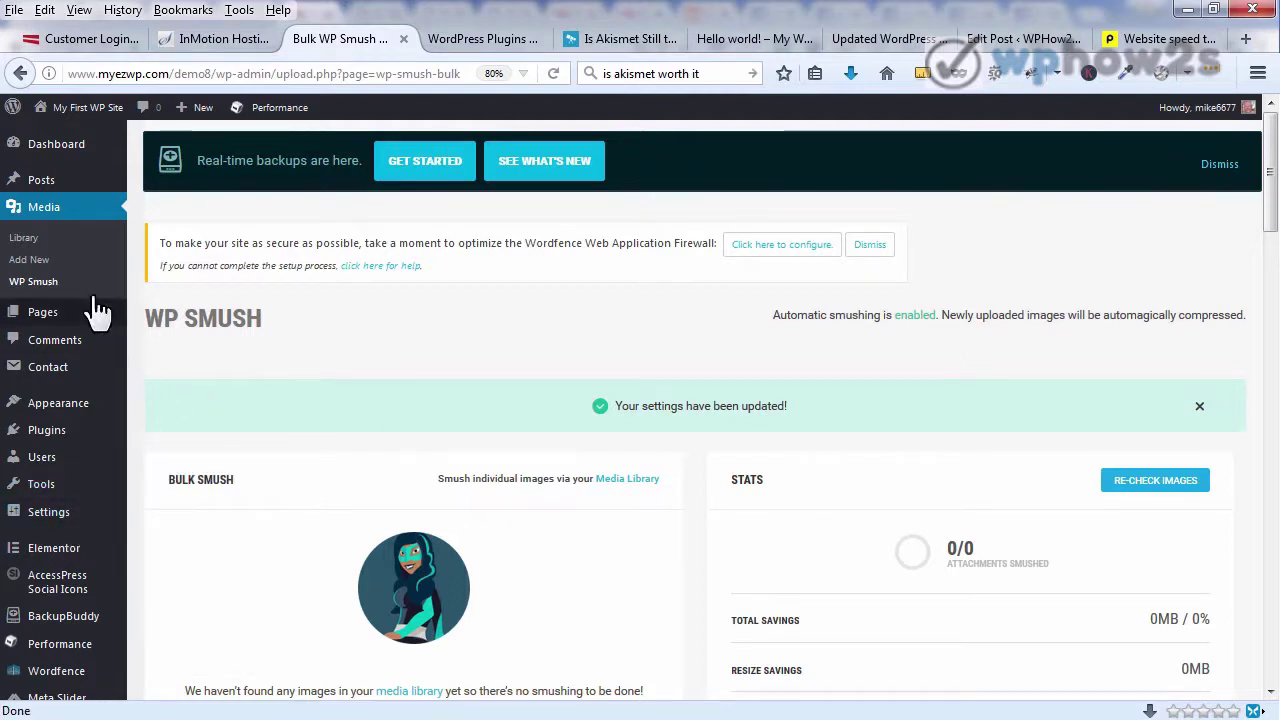
Step: Open the WP-SpamShield settings from the installed plugins and review its general and contact form options
{"action": "mouse_move", "coordinate": [60, 430]}
{"action": "left_click", "coordinate": [171, 433]}
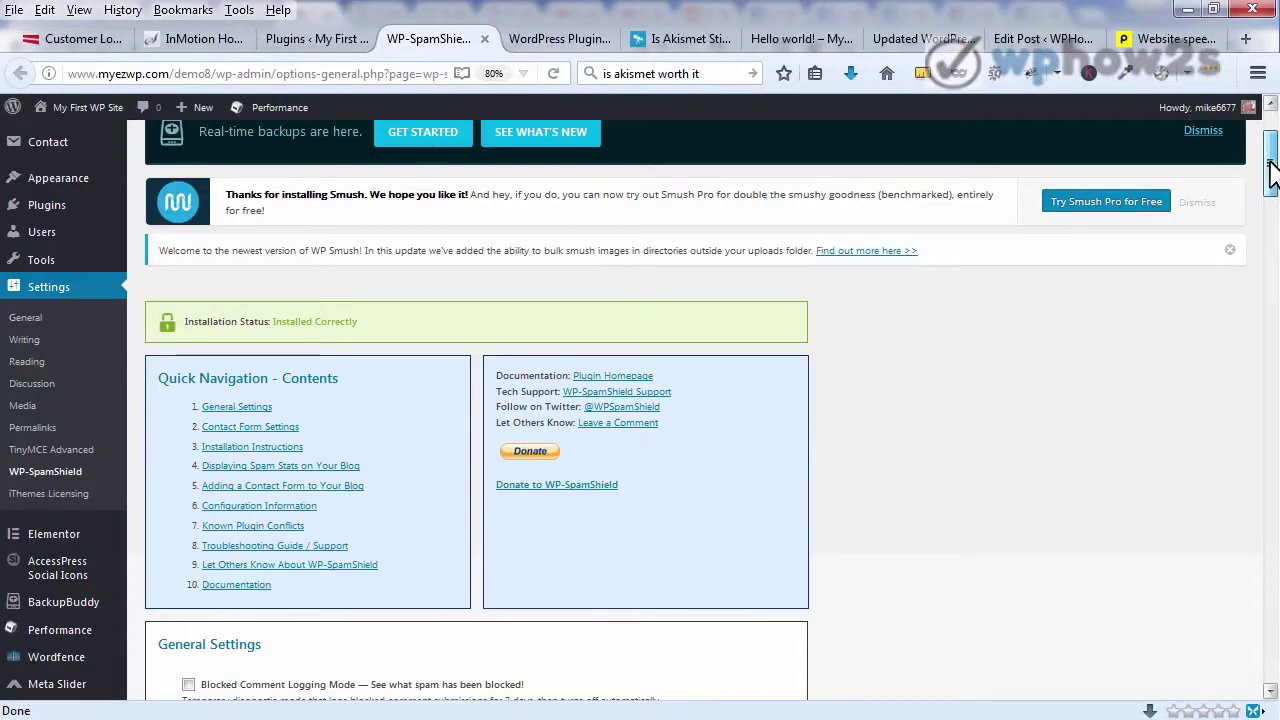
{"action": "left_click_drag", "start_coordinate": [1269, 162], "coordinate": [1253, 418]}
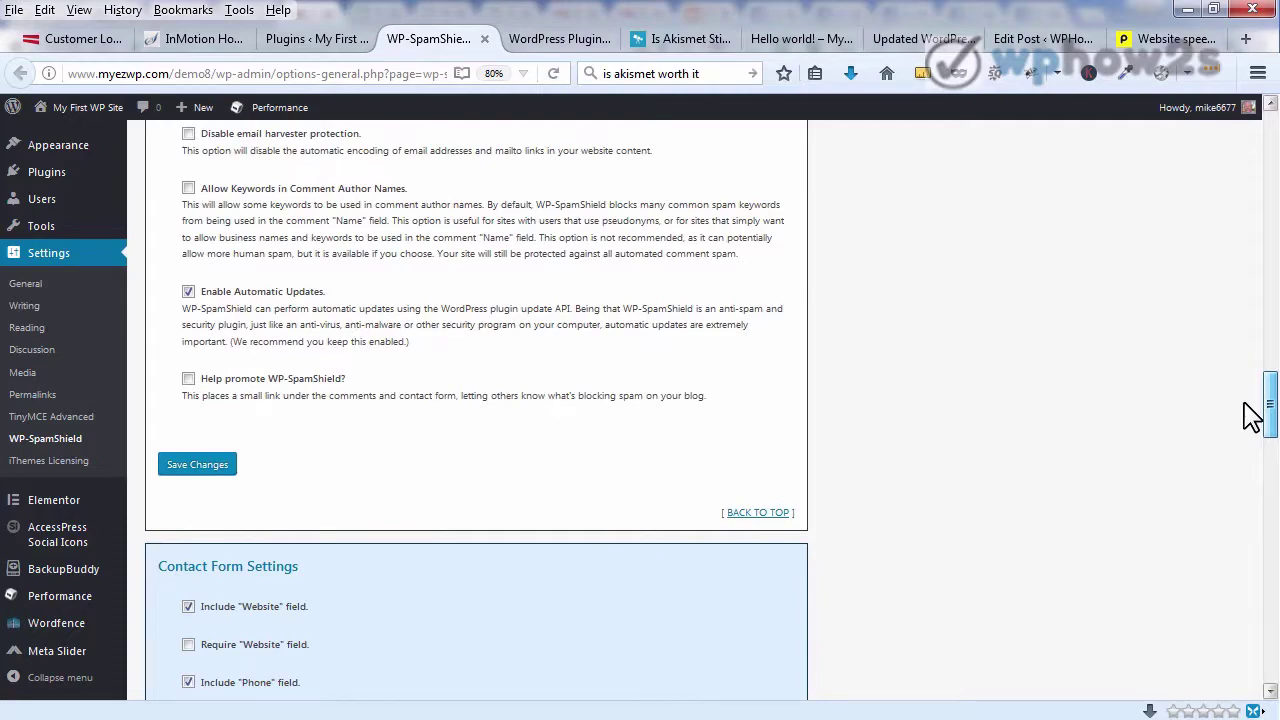
{"action": "left_click_drag", "start_coordinate": [1253, 418], "coordinate": [1262, 160]}
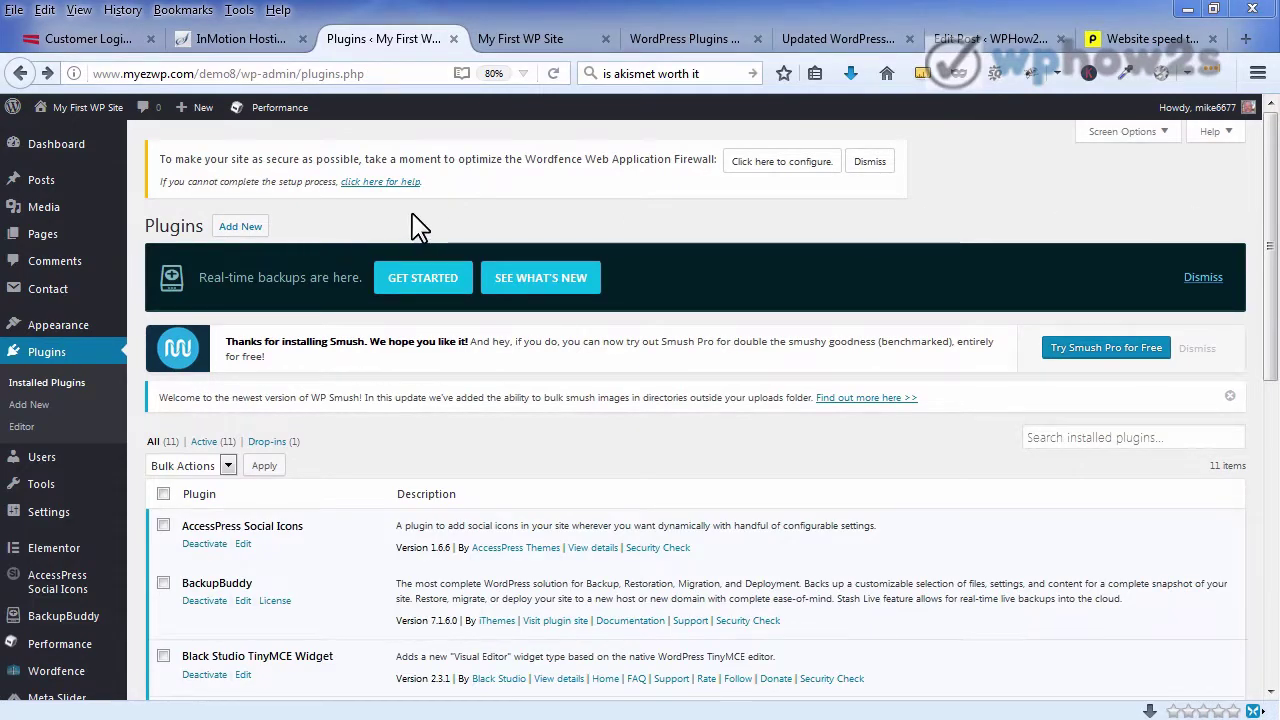
Step: Open the WordPress themes page and look over the installed Twenty Seventeen, Twenty Fifteen and Twenty Sixteen themes
{"action": "mouse_move", "coordinate": [42, 332]}
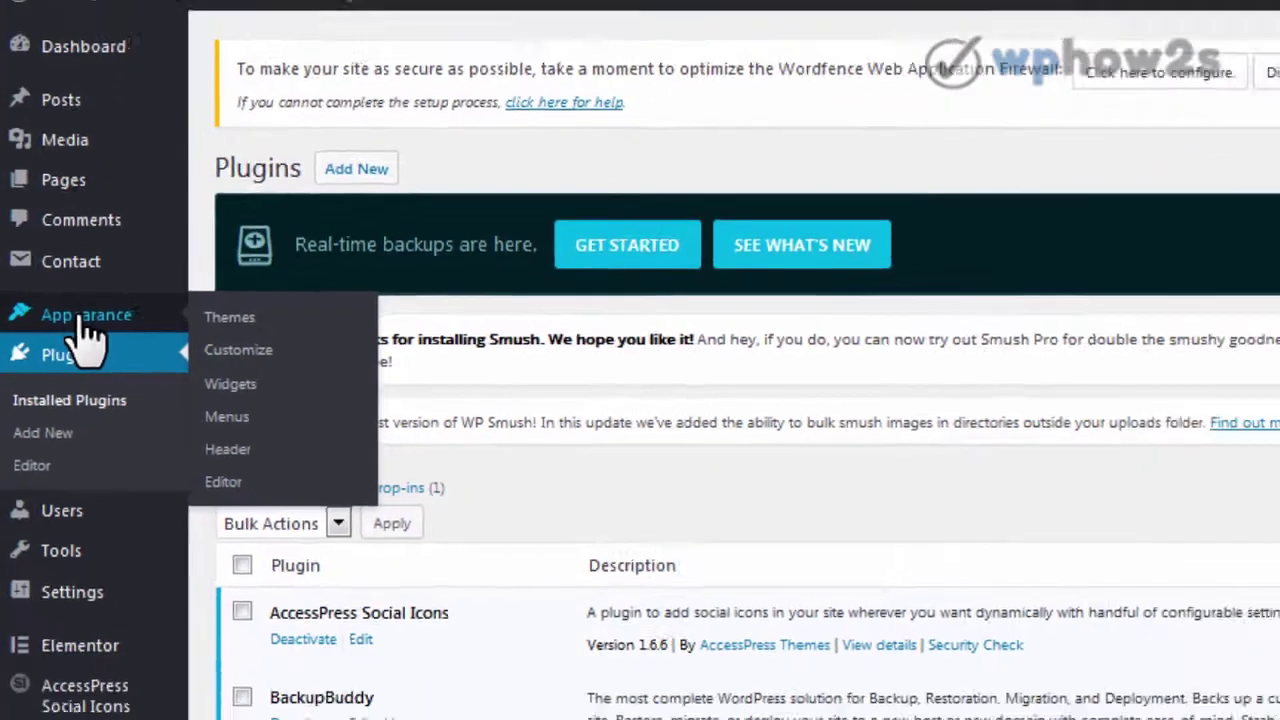
{"action": "left_click", "coordinate": [125, 303]}
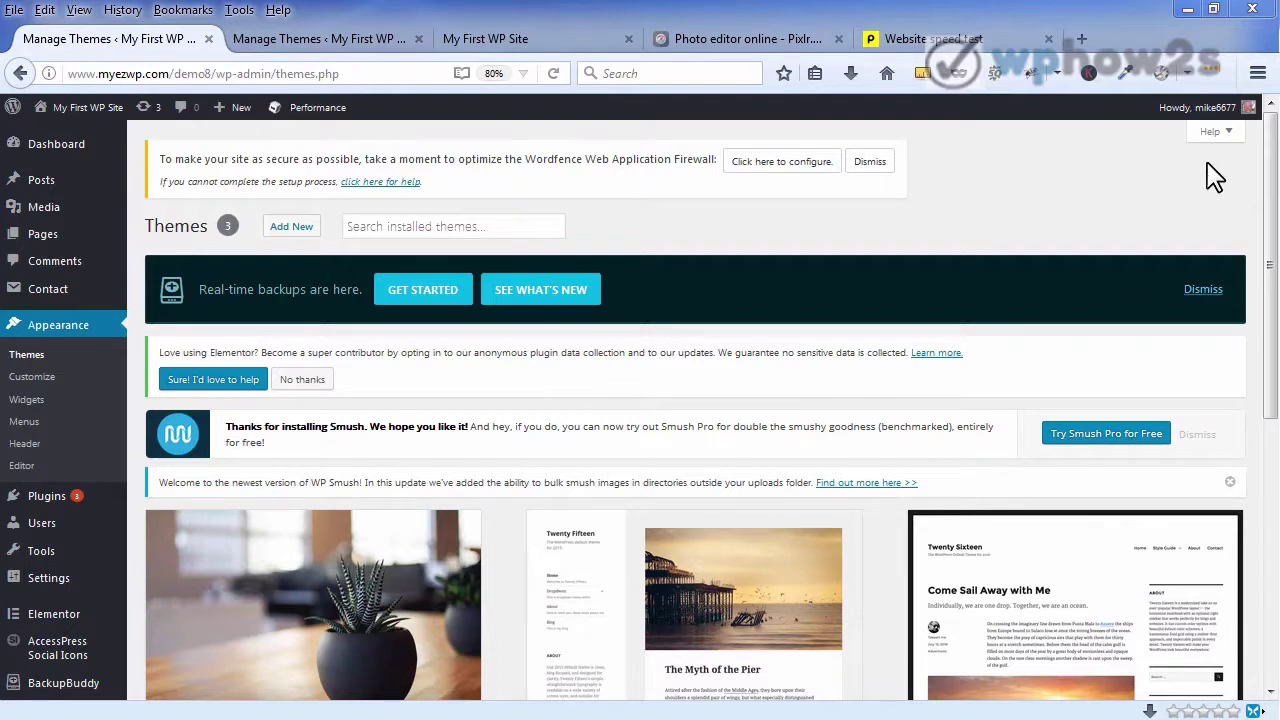
{"action": "left_click_drag", "start_coordinate": [1270, 152], "coordinate": [1268, 322]}
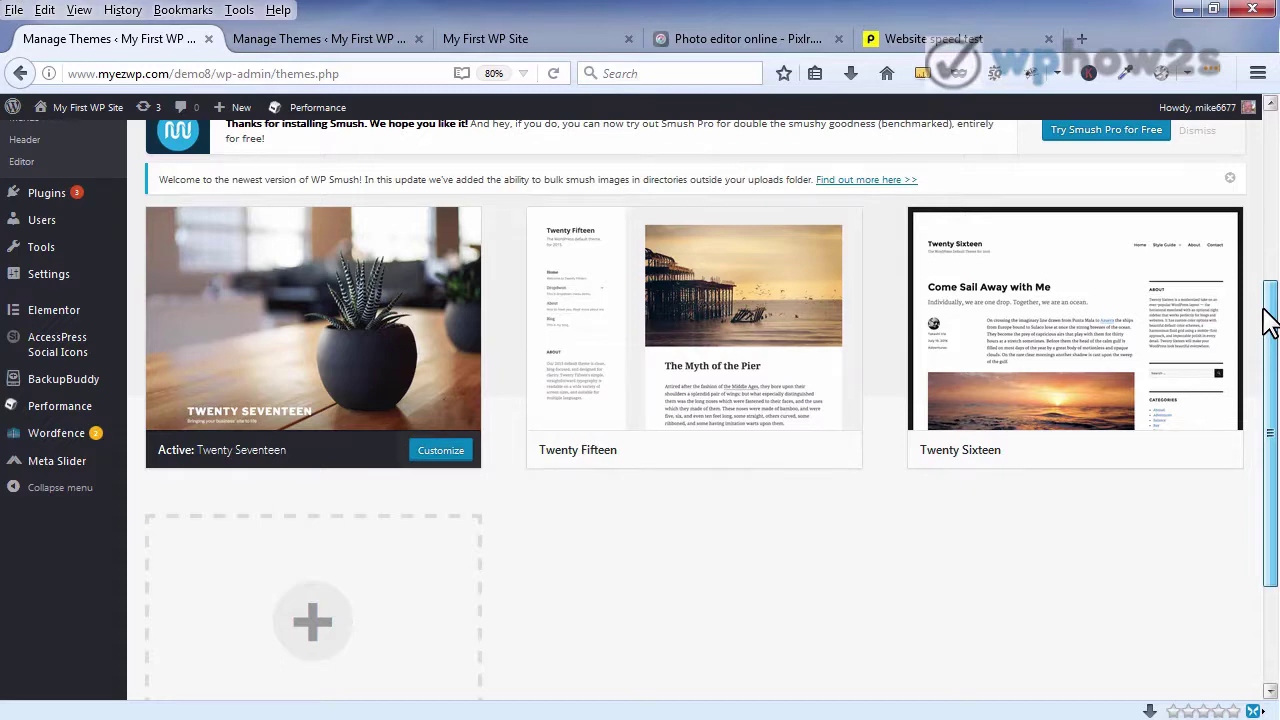
{"action": "left_click_drag", "start_coordinate": [1270, 322], "coordinate": [1274, 260]}
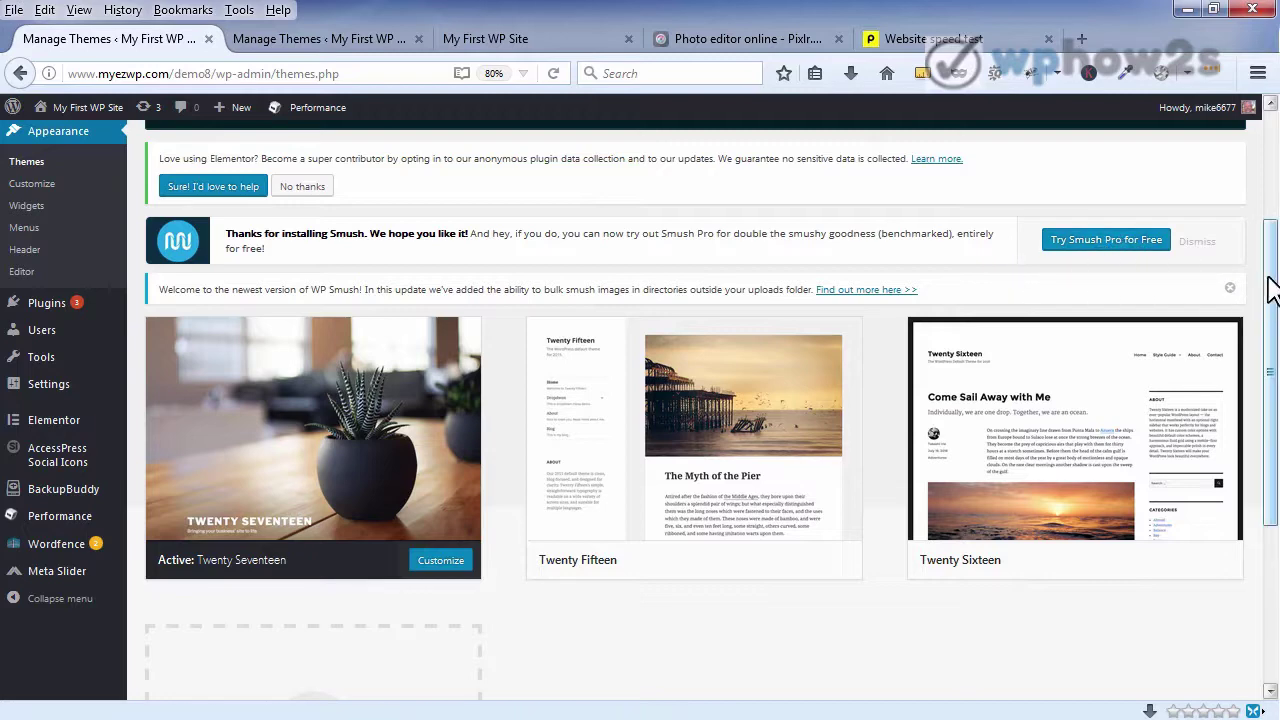
{"action": "left_click_drag", "start_coordinate": [1270, 283], "coordinate": [1272, 250]}
{"action": "mouse_move", "coordinate": [771, 429]}
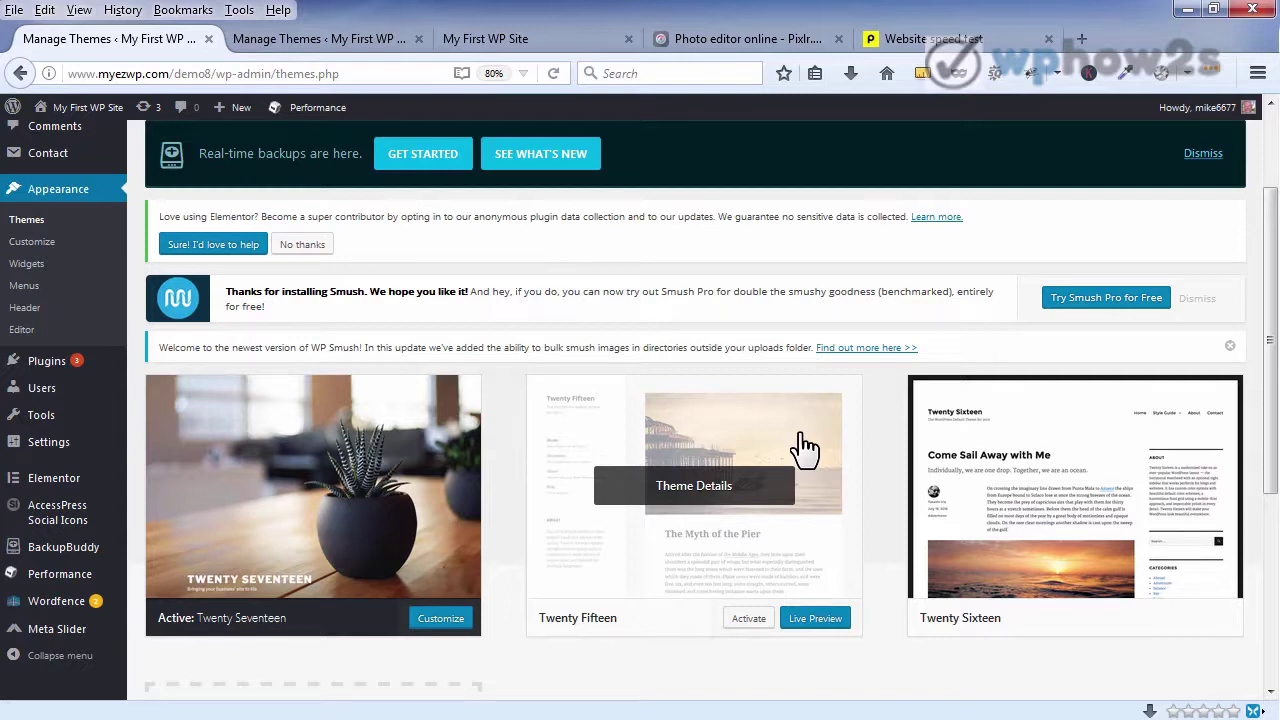
{"action": "mouse_move", "coordinate": [920, 515]}
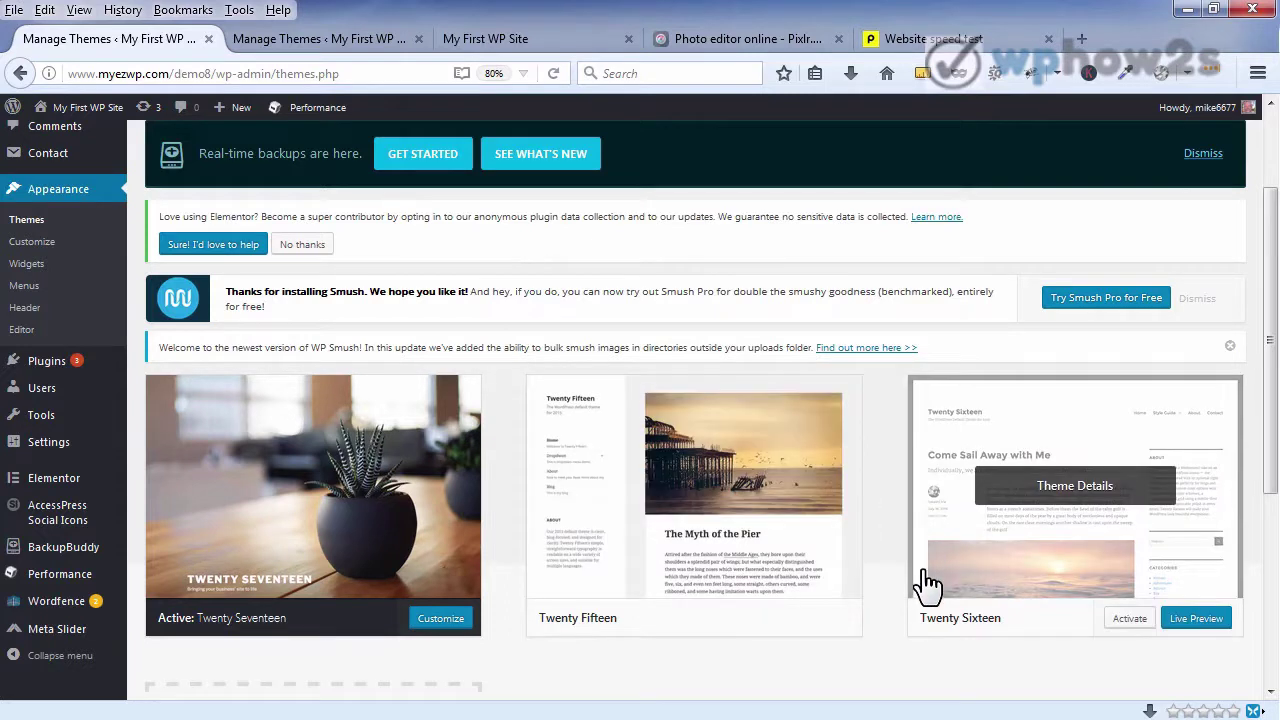
Step: Delete the unused Twenty Fifteen and Twenty Sixteen themes, keeping the active Twenty Seventeen theme
{"action": "mouse_move", "coordinate": [583, 635]}
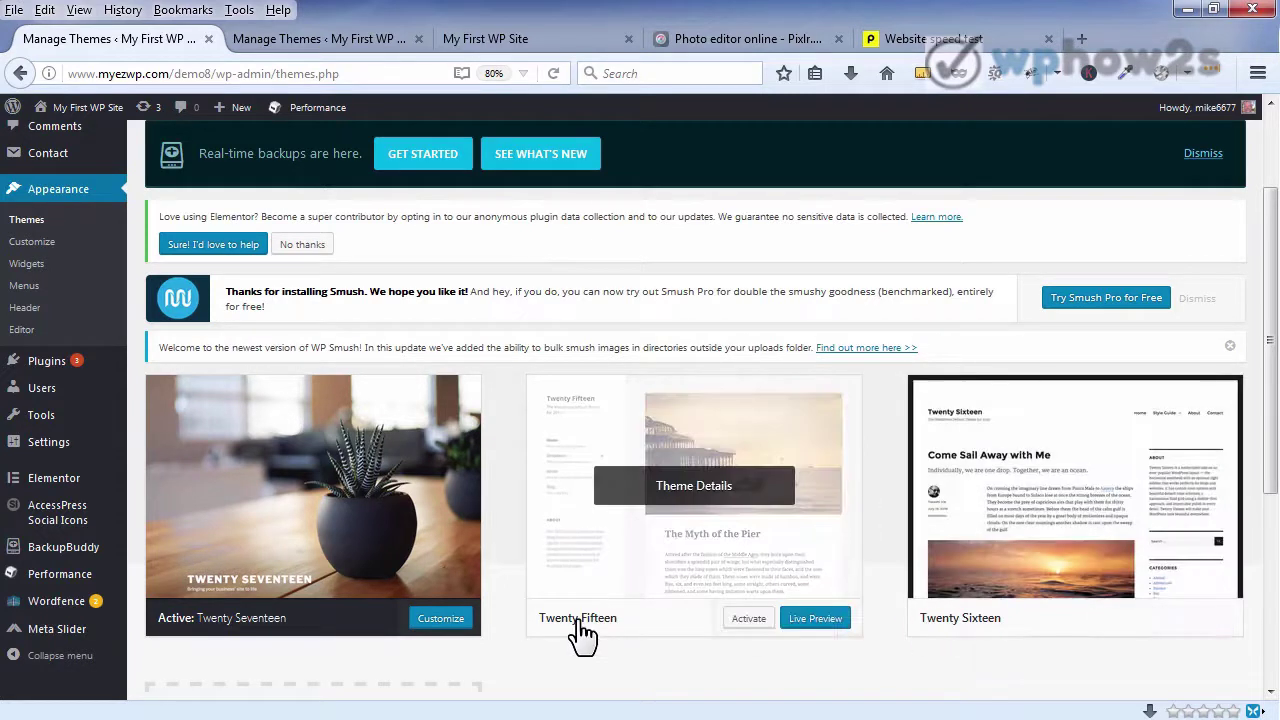
{"action": "mouse_move", "coordinate": [314, 634]}
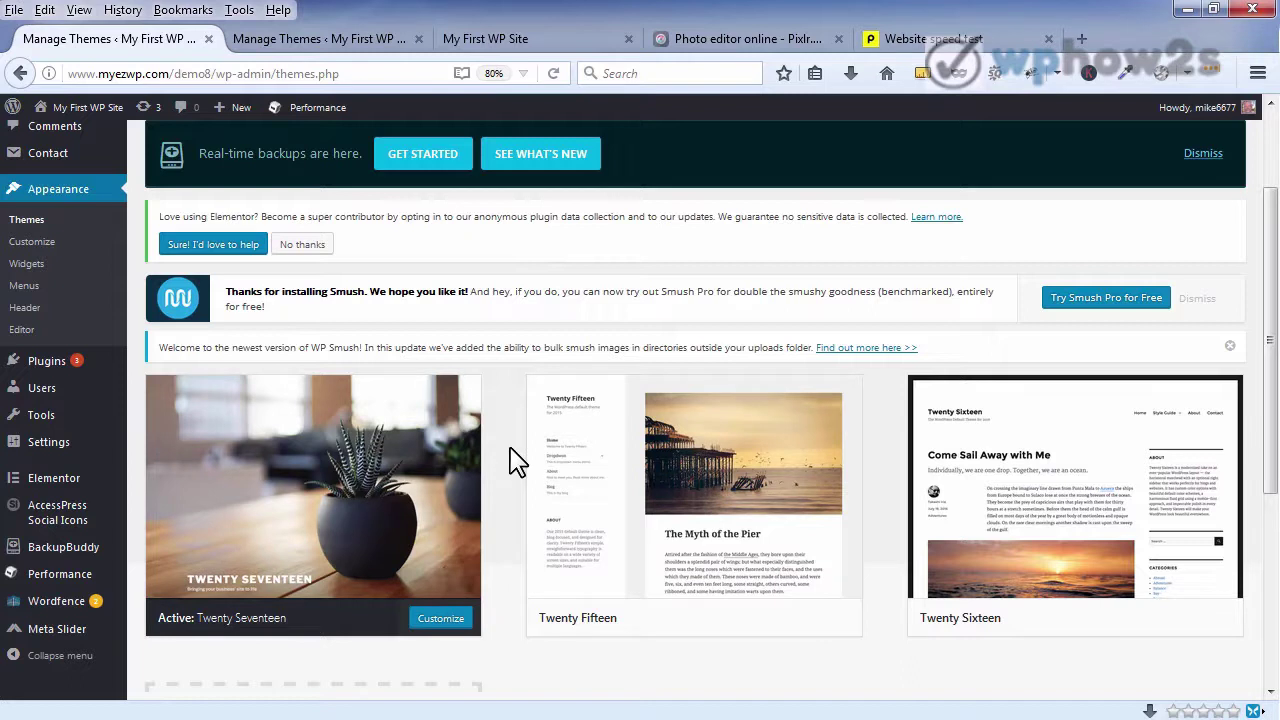
{"action": "mouse_move", "coordinate": [643, 437]}
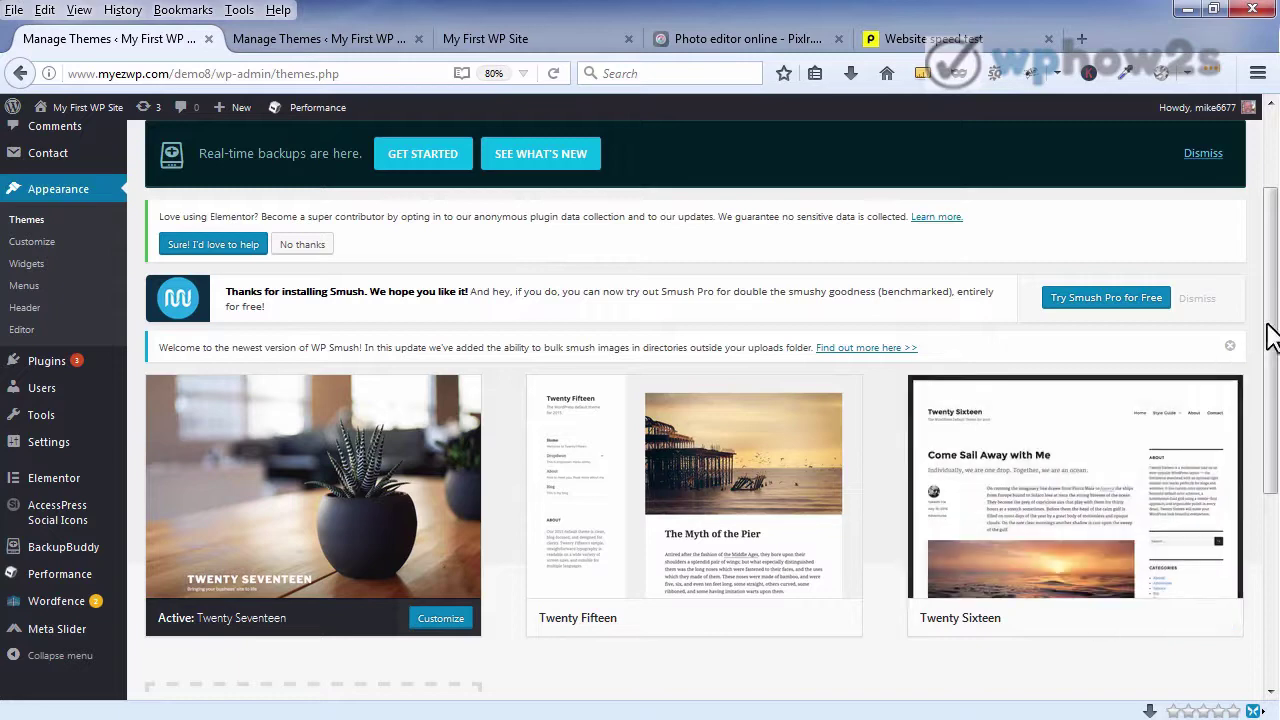
{"action": "mouse_move", "coordinate": [1268, 322]}
{"action": "left_mouse_down"}
{"action": "mouse_move", "coordinate": [1273, 283]}
{"action": "mouse_move", "coordinate": [1270, 330]}
{"action": "left_mouse_up"}
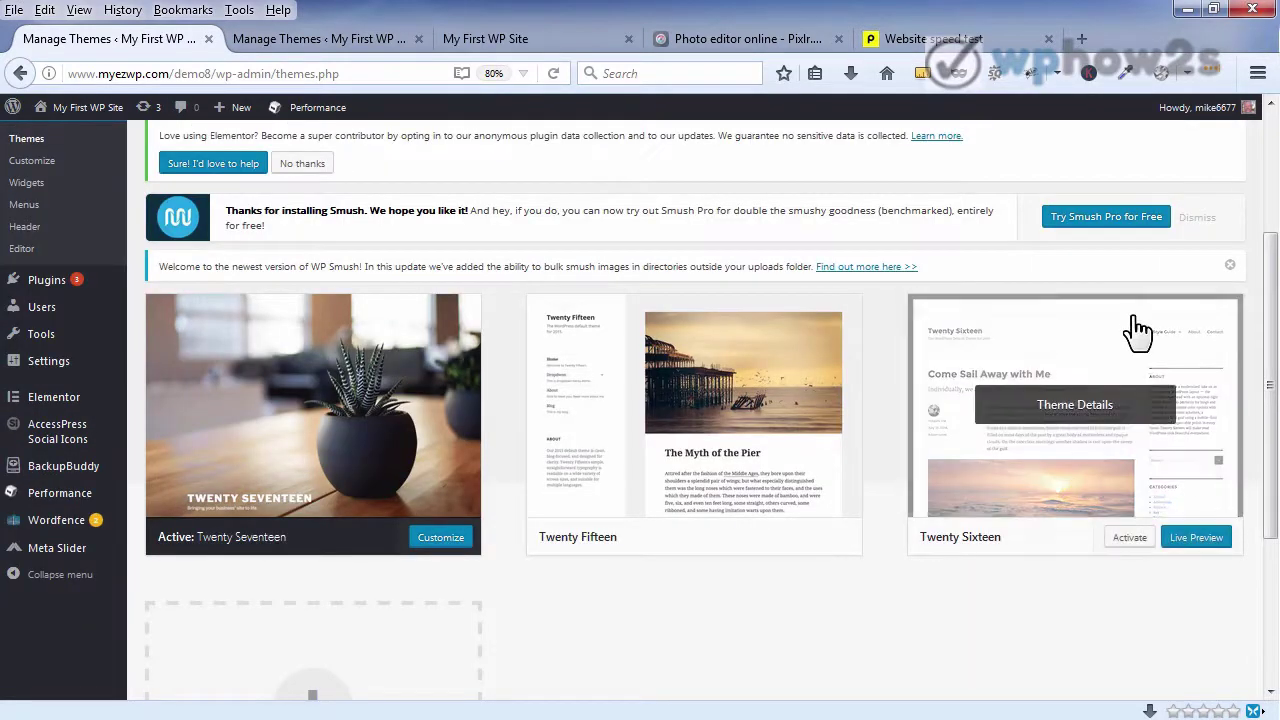
{"action": "mouse_move", "coordinate": [786, 391]}
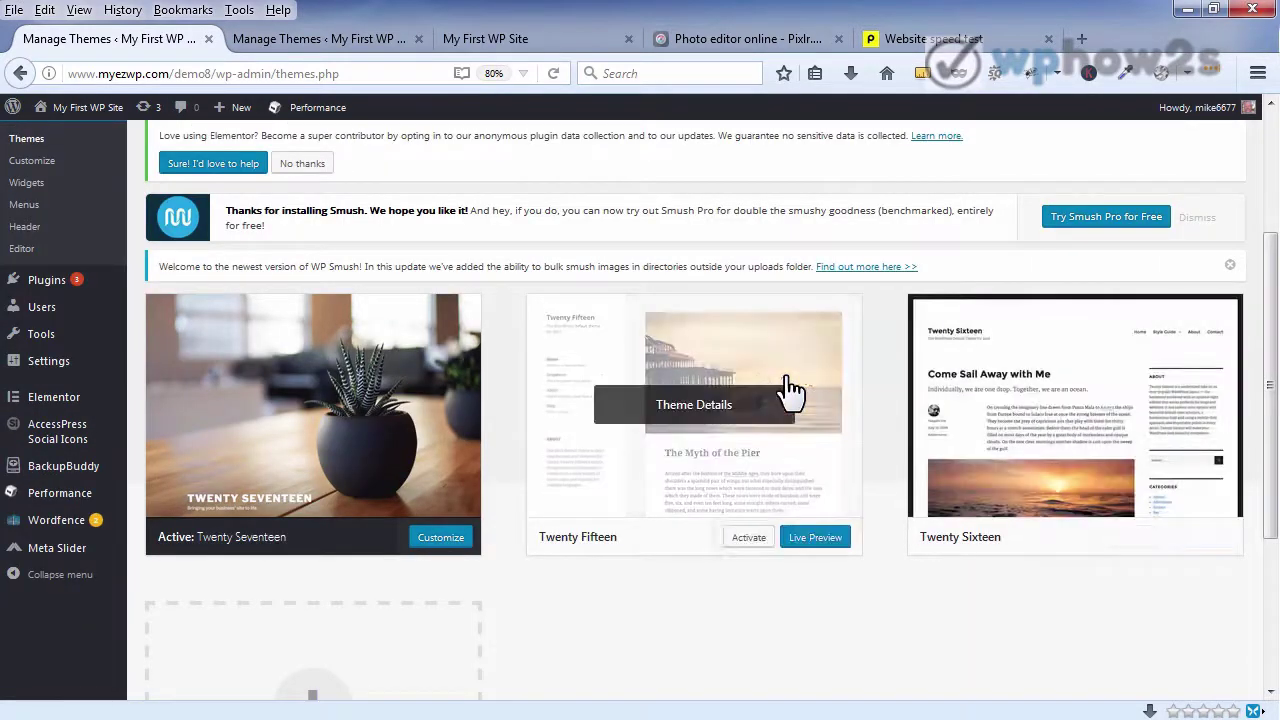
{"action": "left_click", "coordinate": [705, 418]}
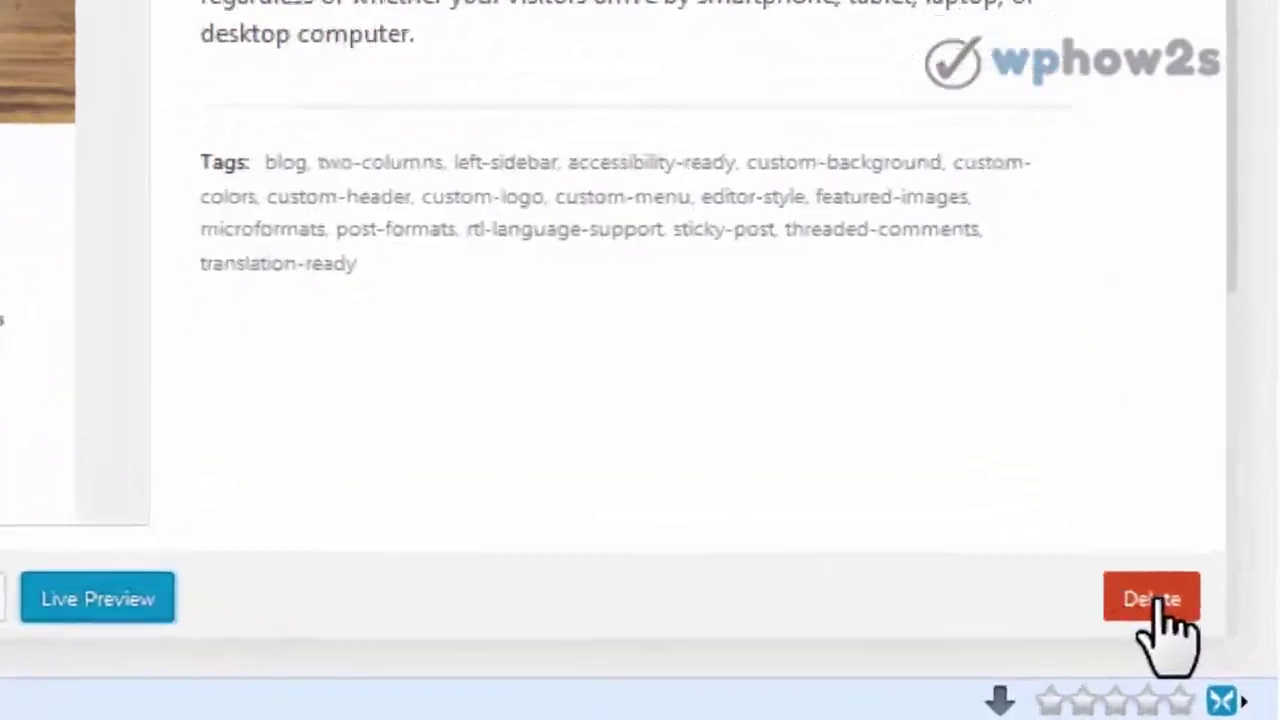
{"action": "left_click", "coordinate": [1221, 665]}
{"action": "left_click", "coordinate": [177, 94]}
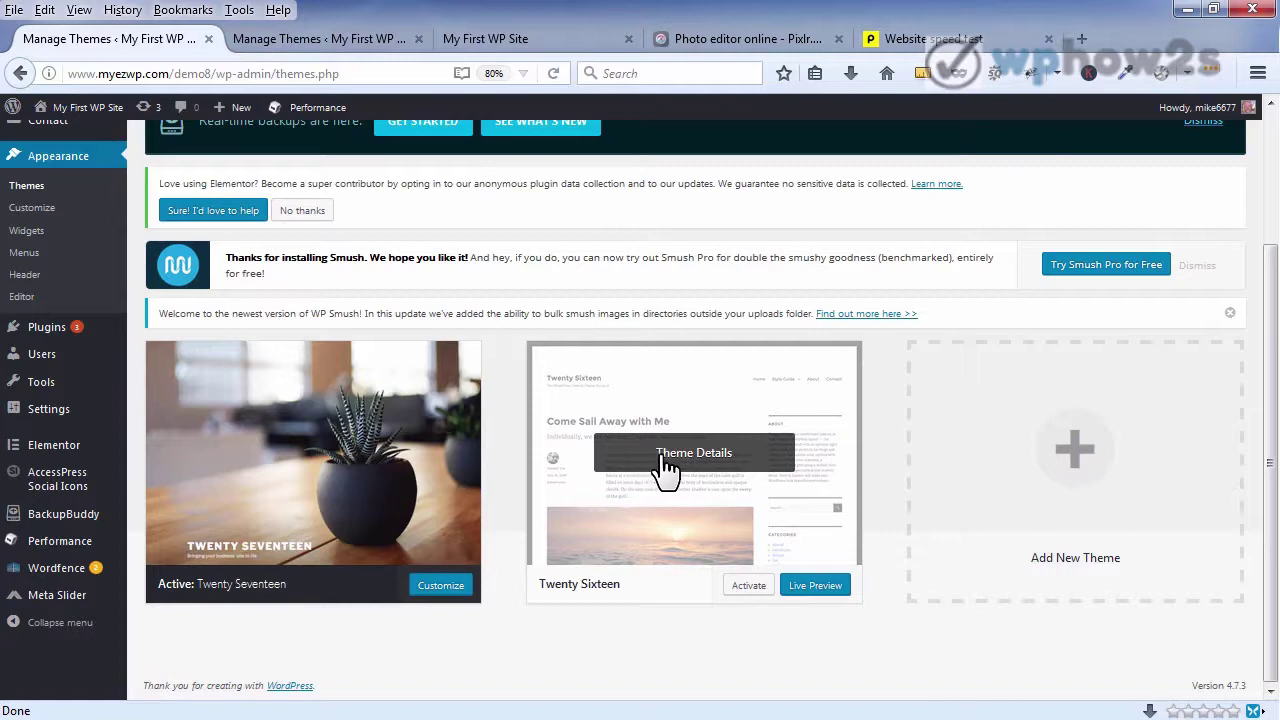
{"action": "left_click", "coordinate": [662, 458]}
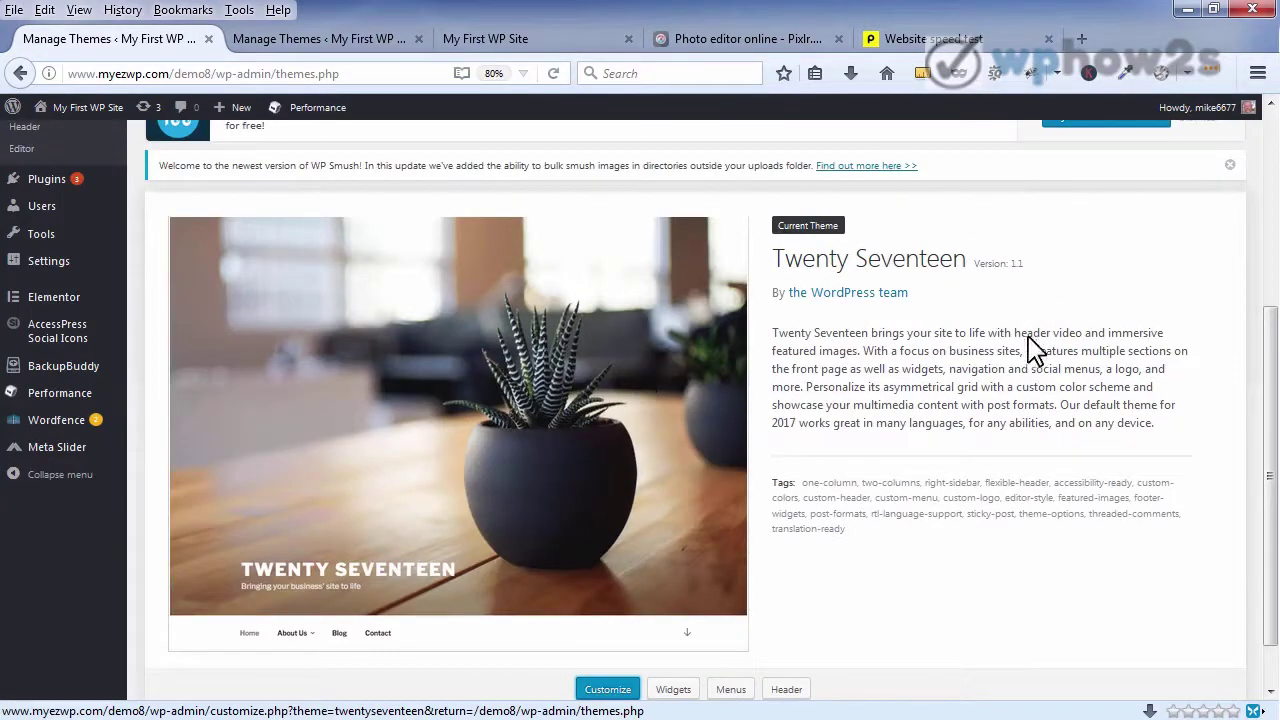
Step: Open the page for adding new themes and look over the featured themes
{"action": "left_click_drag", "start_coordinate": [1268, 390], "coordinate": [1270, 212]}
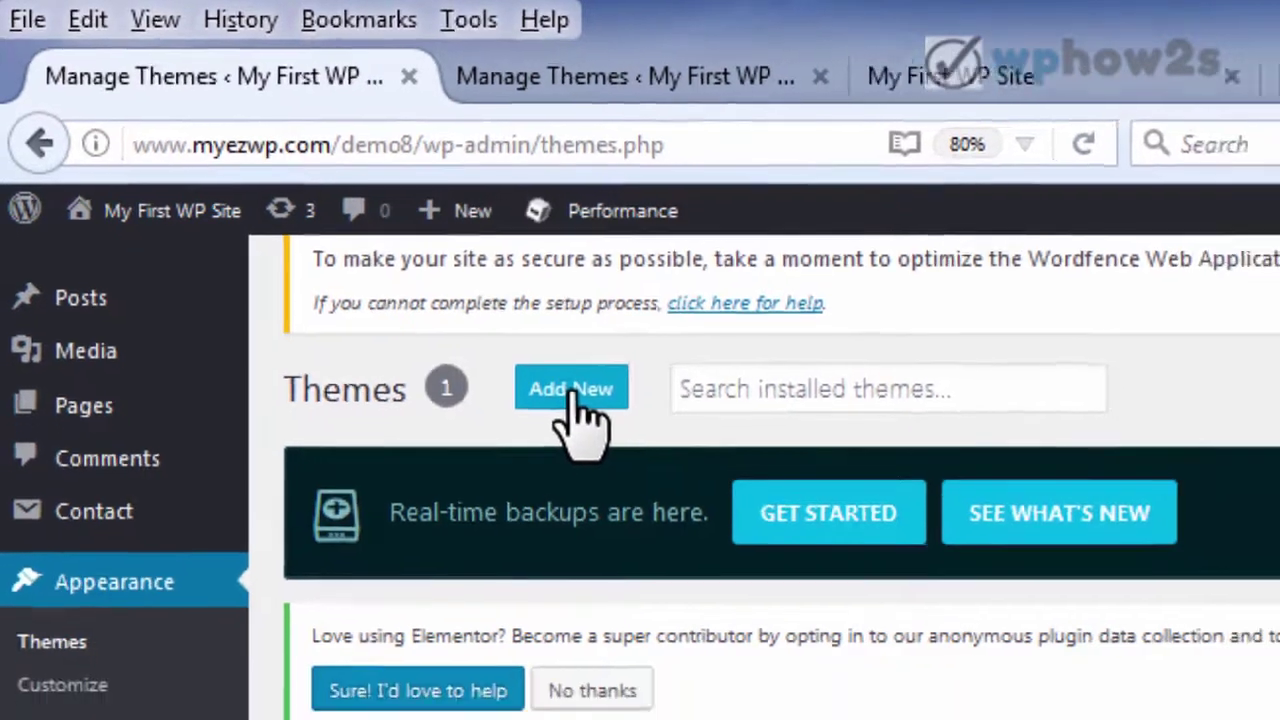
{"action": "left_click", "coordinate": [572, 392]}
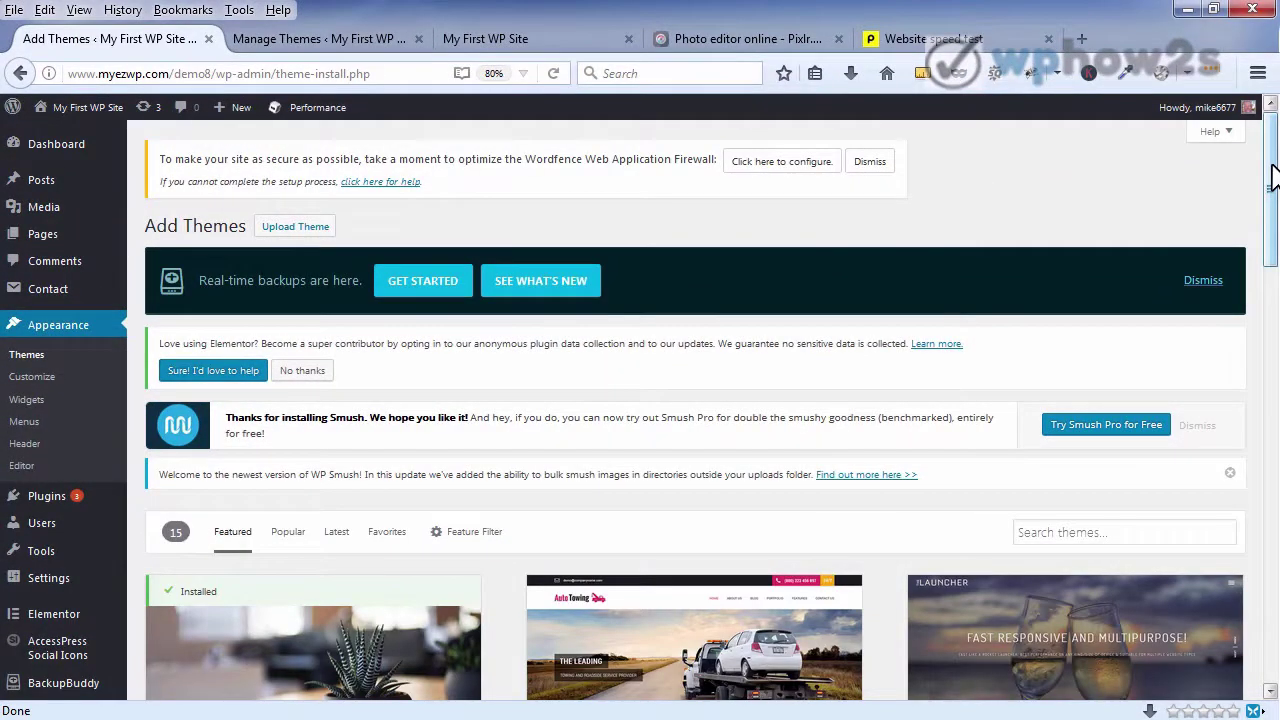
{"action": "left_click_drag", "start_coordinate": [1273, 176], "coordinate": [1273, 232]}
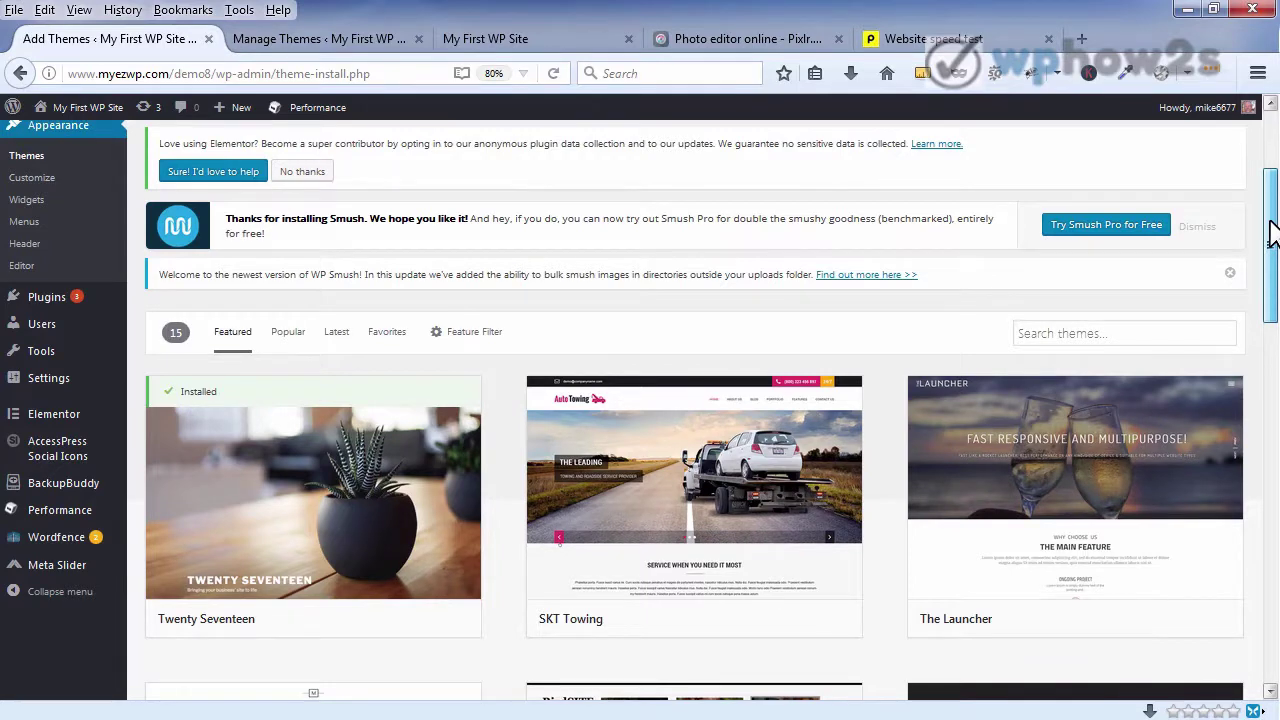
{"action": "left_click_drag", "start_coordinate": [1273, 232], "coordinate": [1273, 198]}
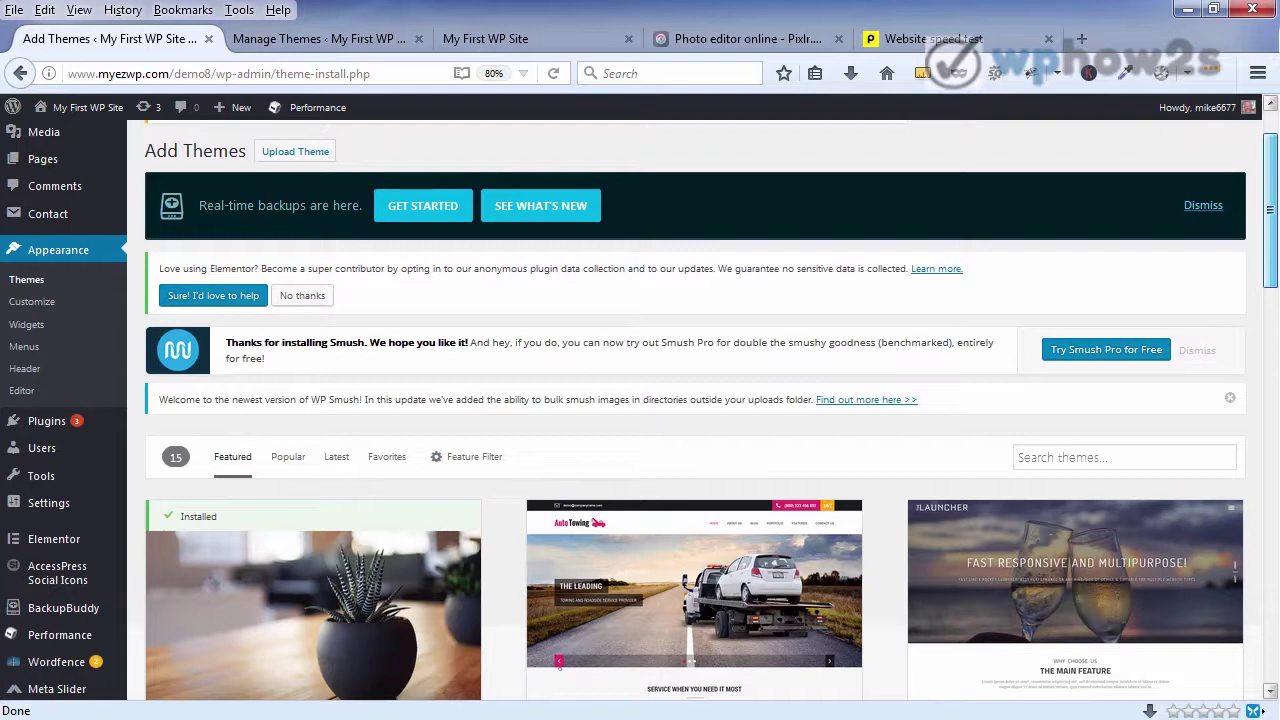
{"action": "left_click_drag", "start_coordinate": [1273, 198], "coordinate": [1273, 195]}
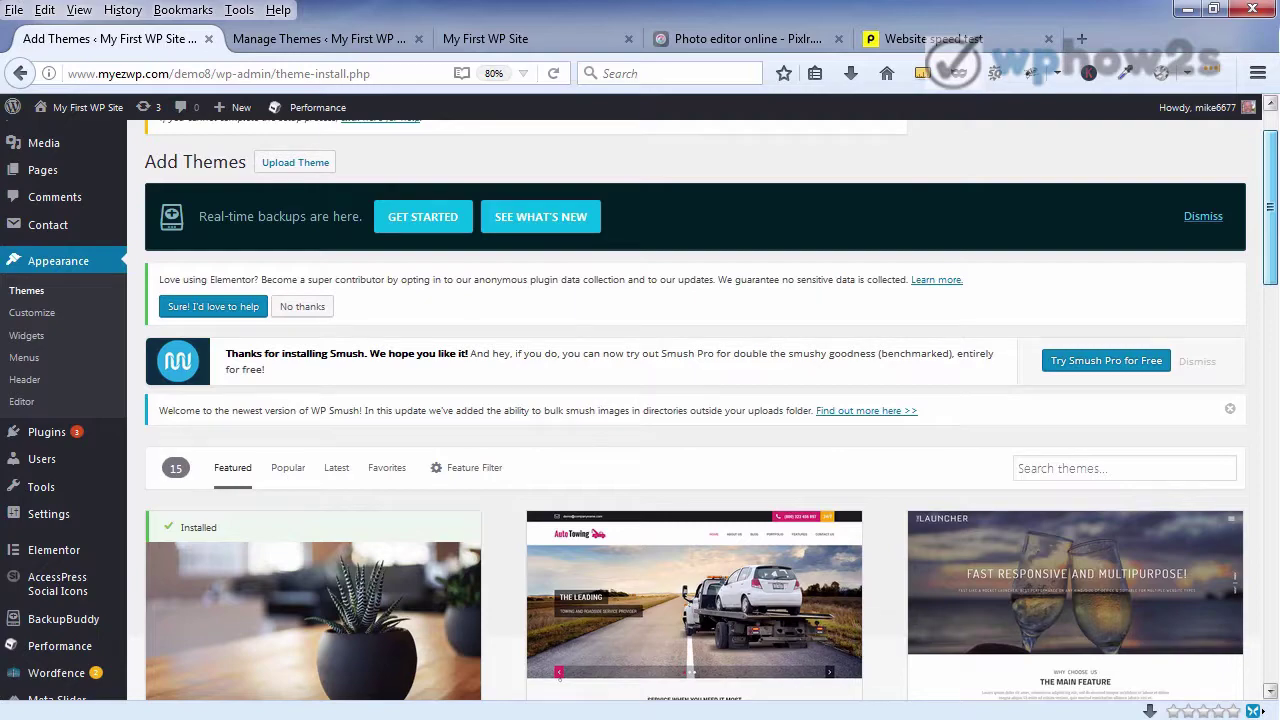
Step: Open the theme Feature Filter and review its layout, features and subject options
{"action": "mouse_move", "coordinate": [1271, 207]}
{"action": "left_mouse_down"}
{"action": "mouse_move", "coordinate": [1271, 321]}
{"action": "mouse_move", "coordinate": [1271, 189]}
{"action": "left_mouse_up"}
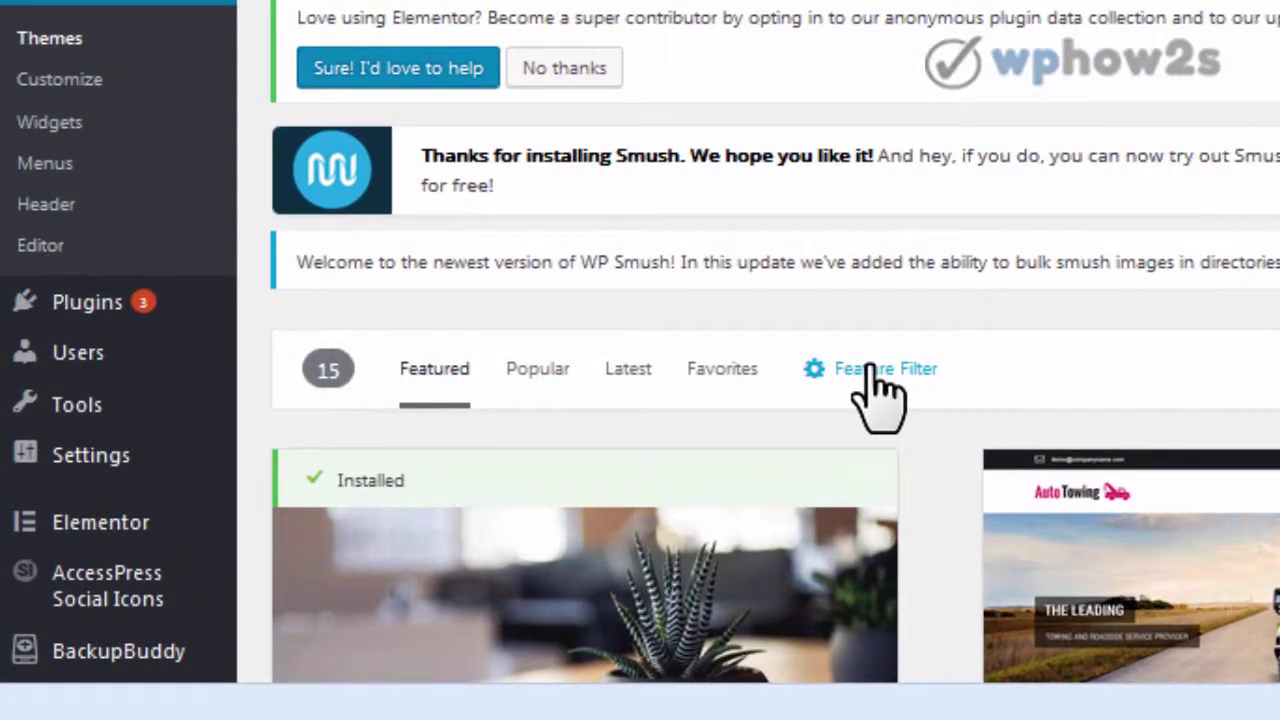
{"action": "left_click", "coordinate": [876, 393]}
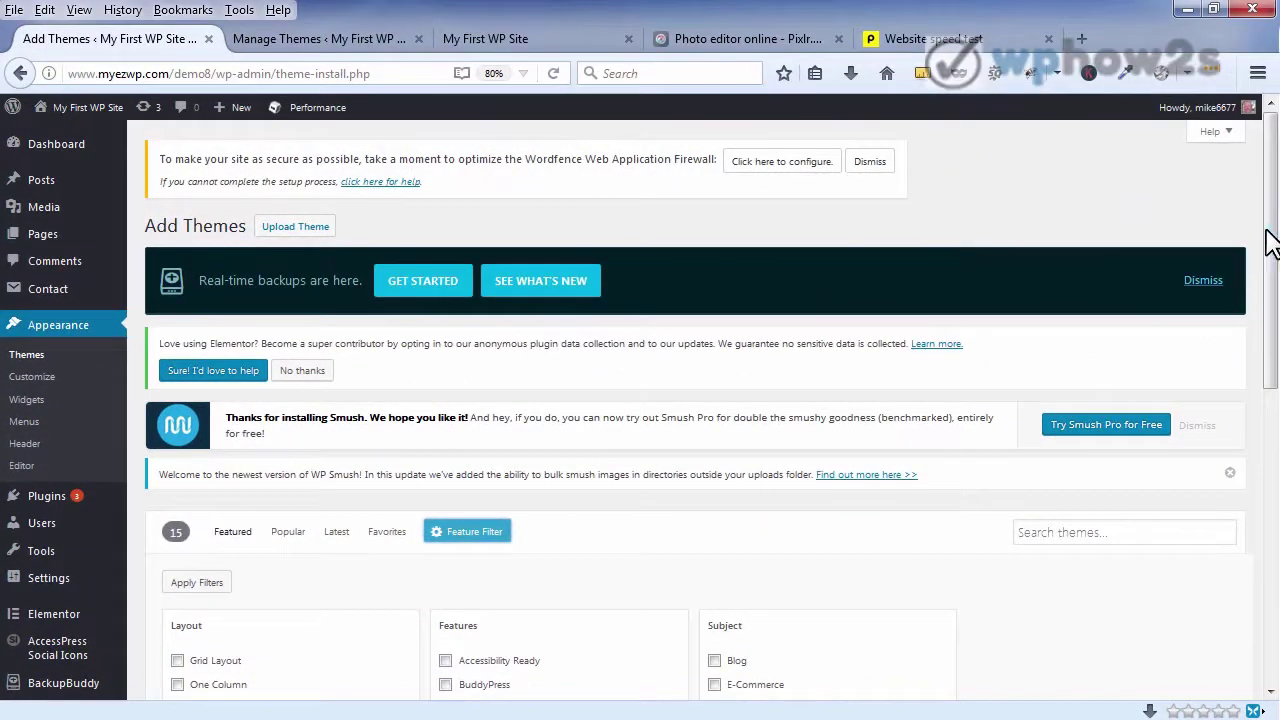
{"action": "left_click_drag", "start_coordinate": [1270, 243], "coordinate": [1265, 415]}
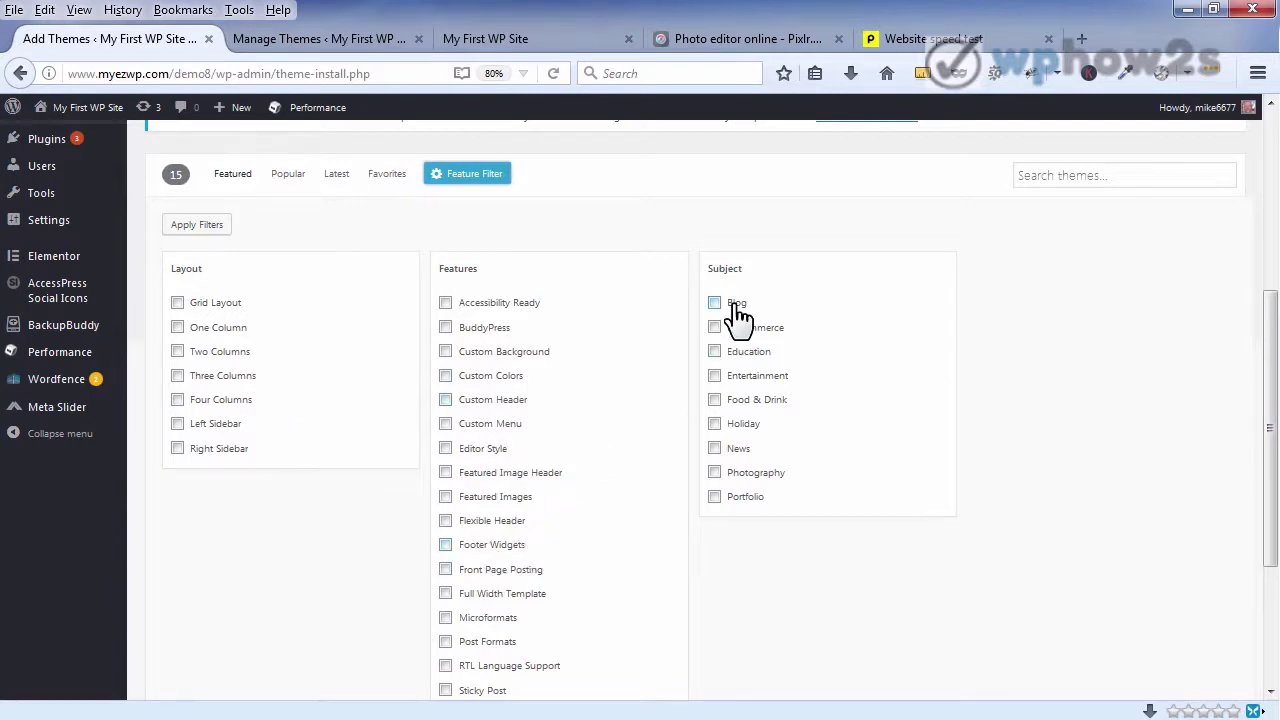
Step: Search the theme directory for "generatepress" and install the GeneratePress theme
{"action": "left_click", "coordinate": [1097, 175]}
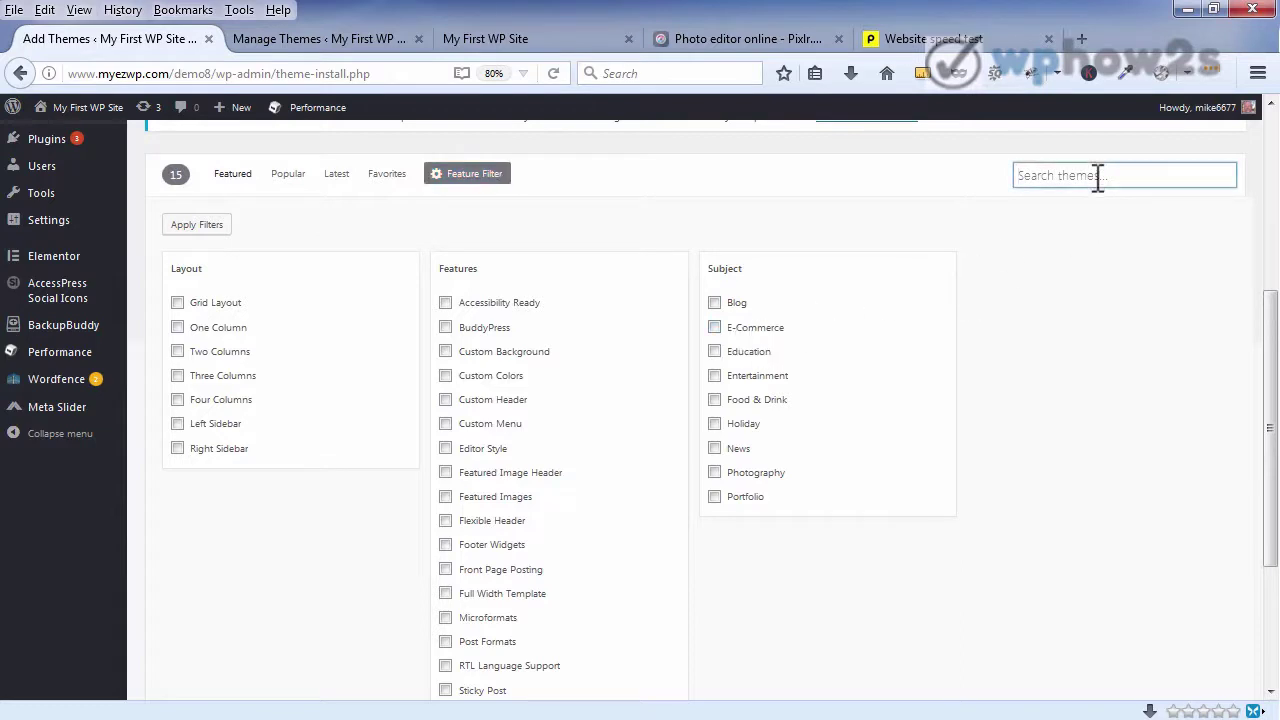
{"action": "type", "text": "generatepre"}
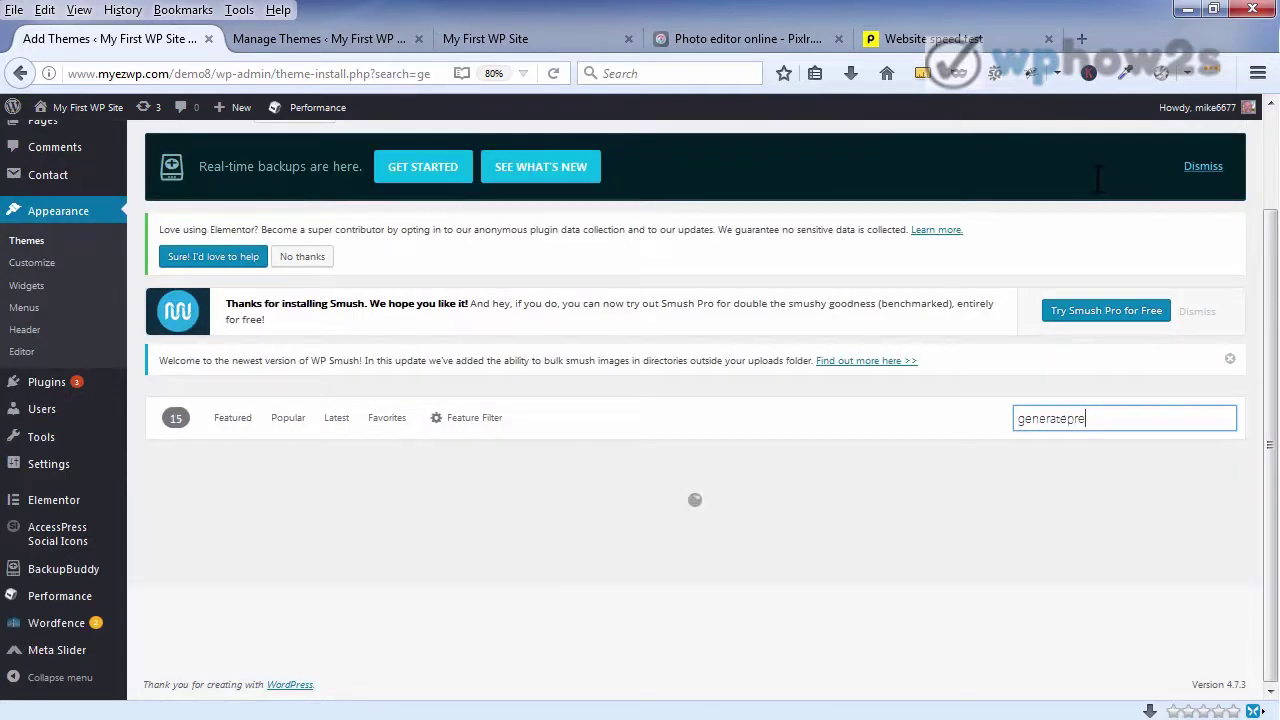
{"action": "type", "text": "ss"}
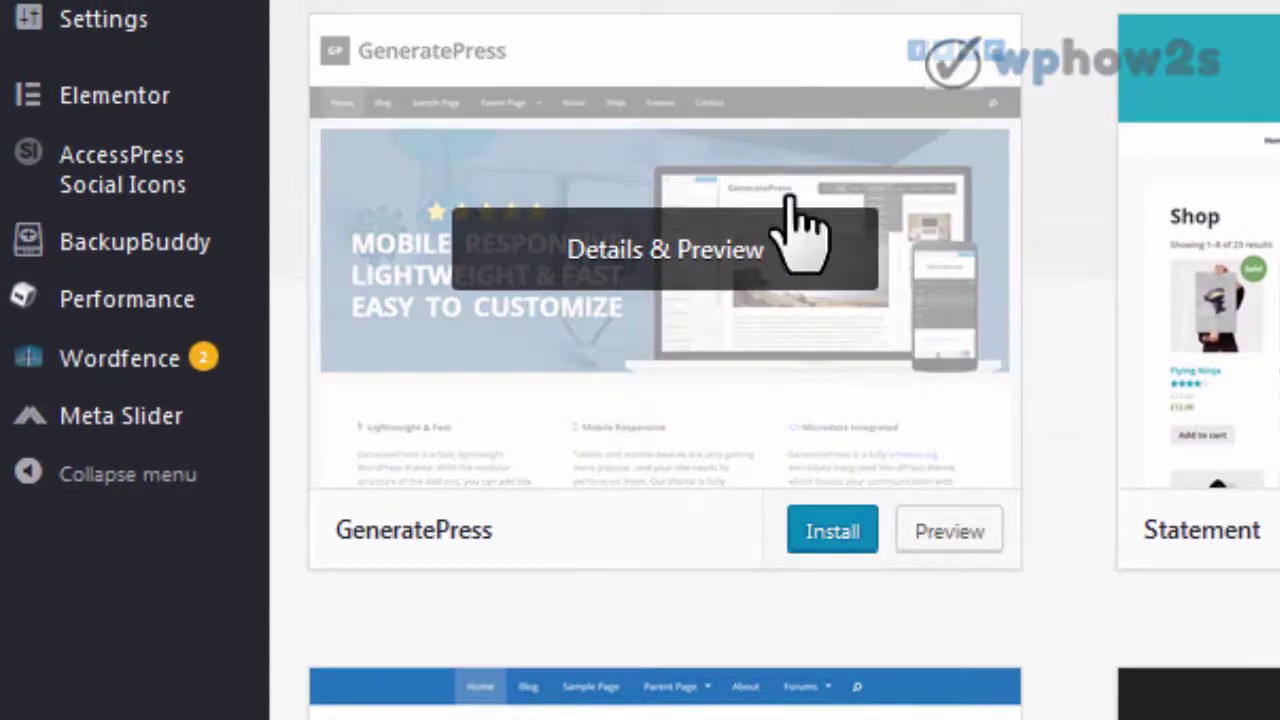
{"action": "left_click", "coordinate": [830, 532]}
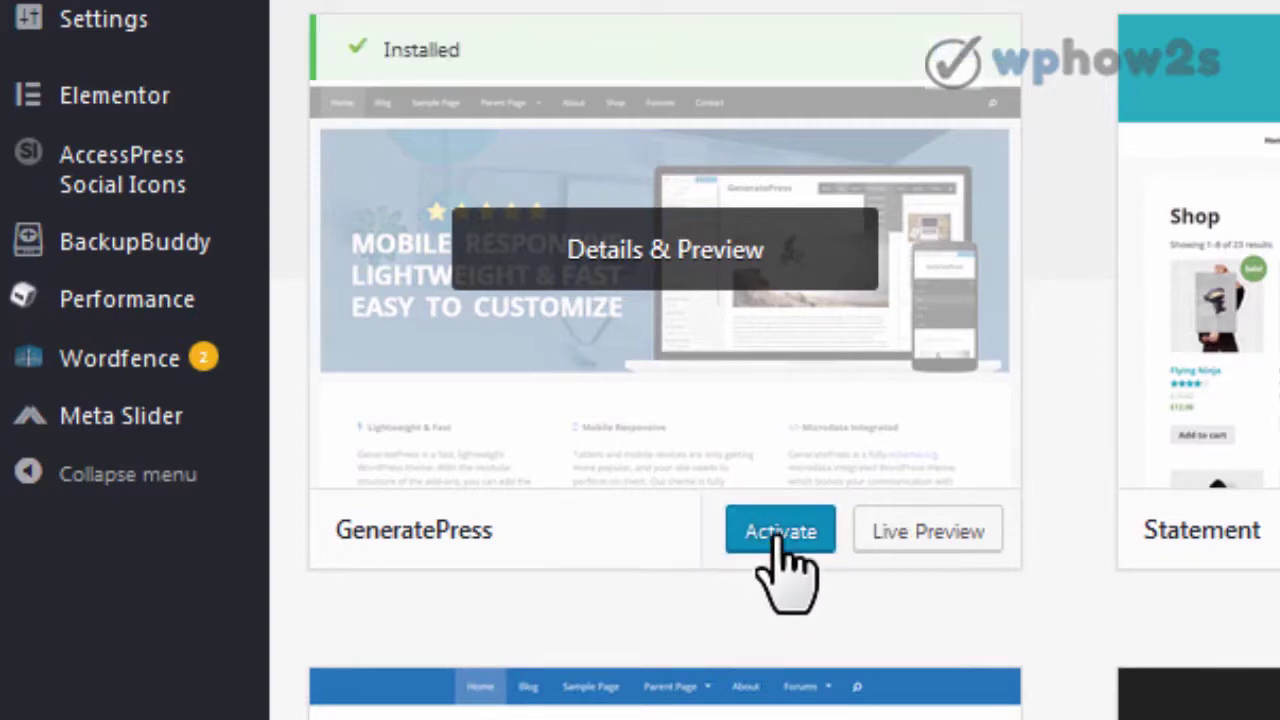